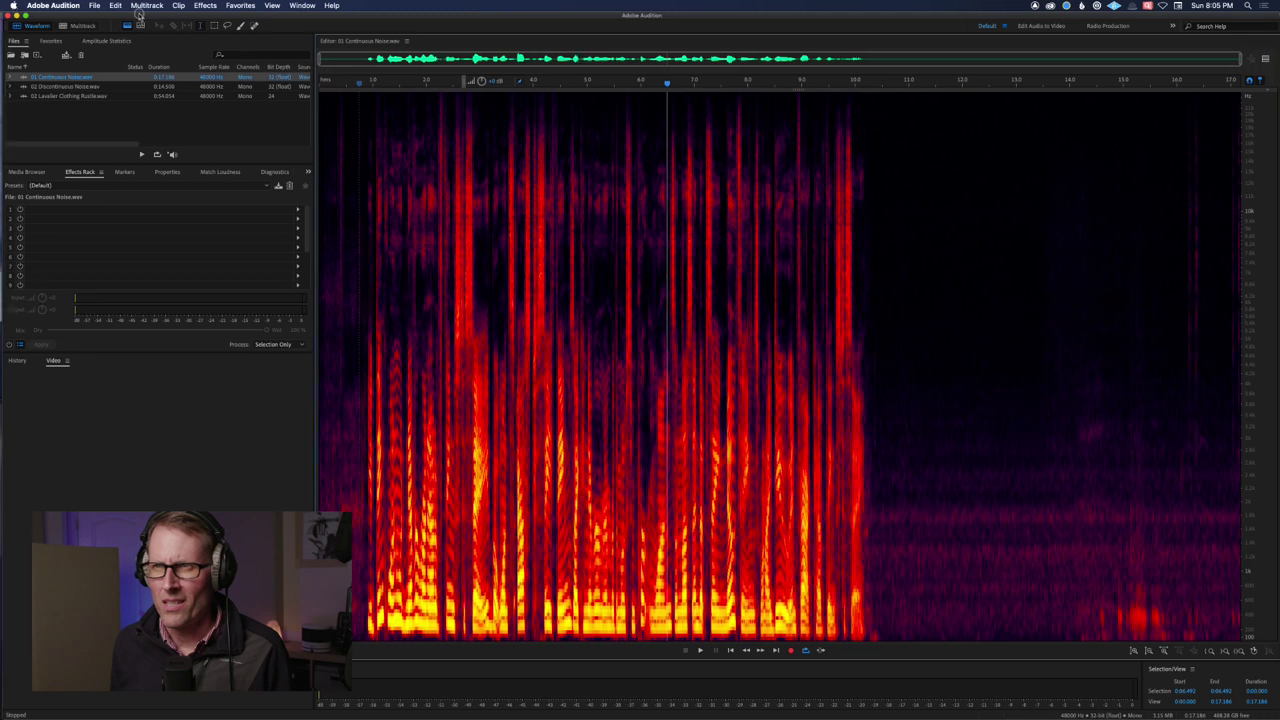
Try to play the continuous noise recording from about 0.75 seconds.
drag(137, 15, 283, 10)
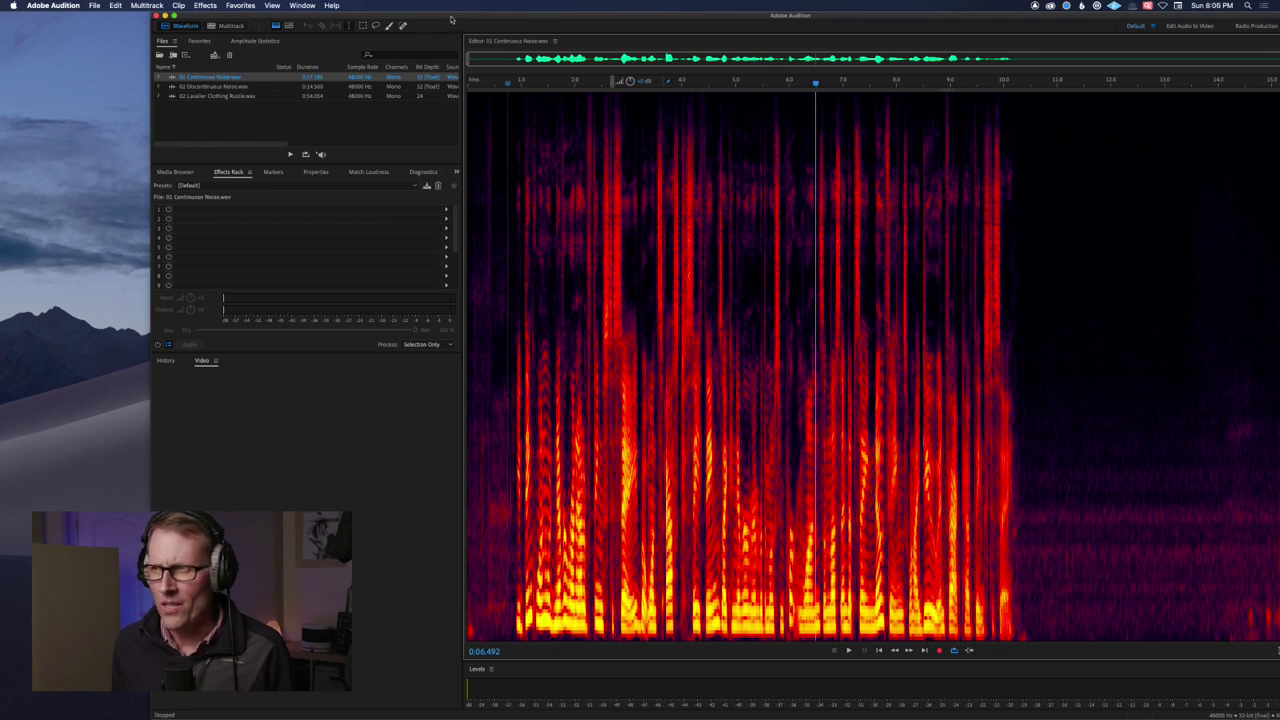
drag(449, 17, 413, 18)
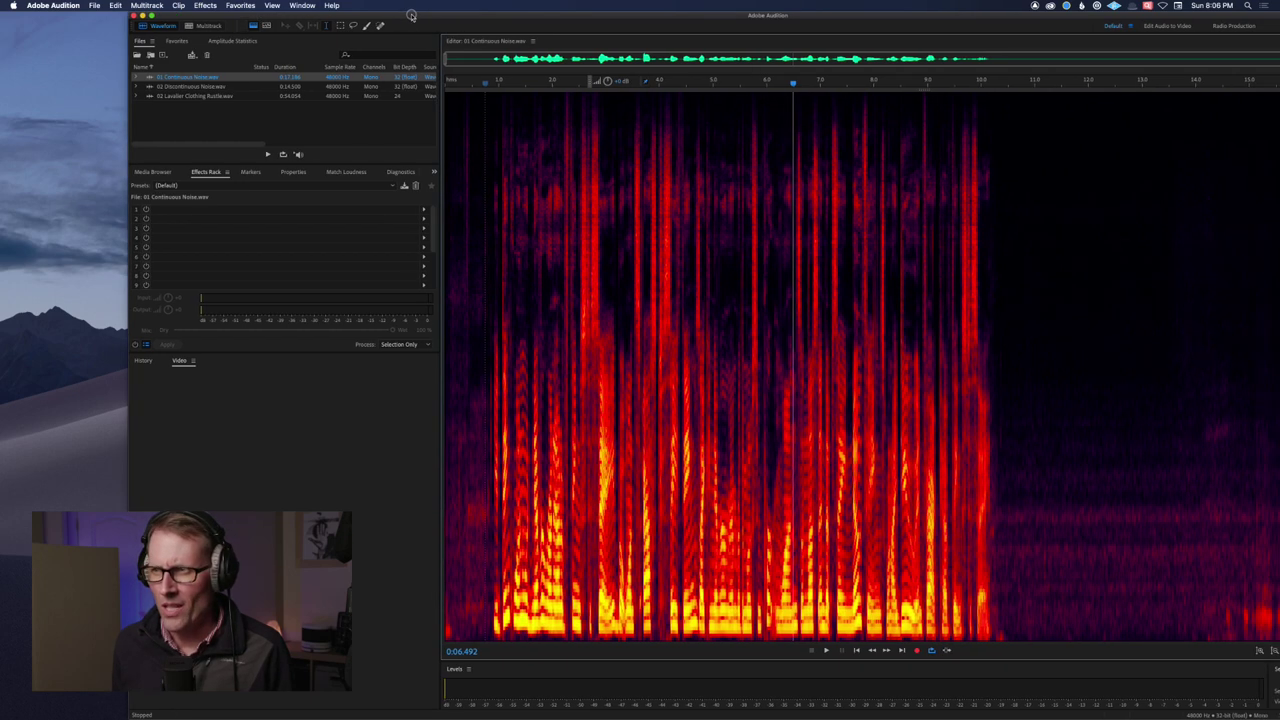
click(485, 240)
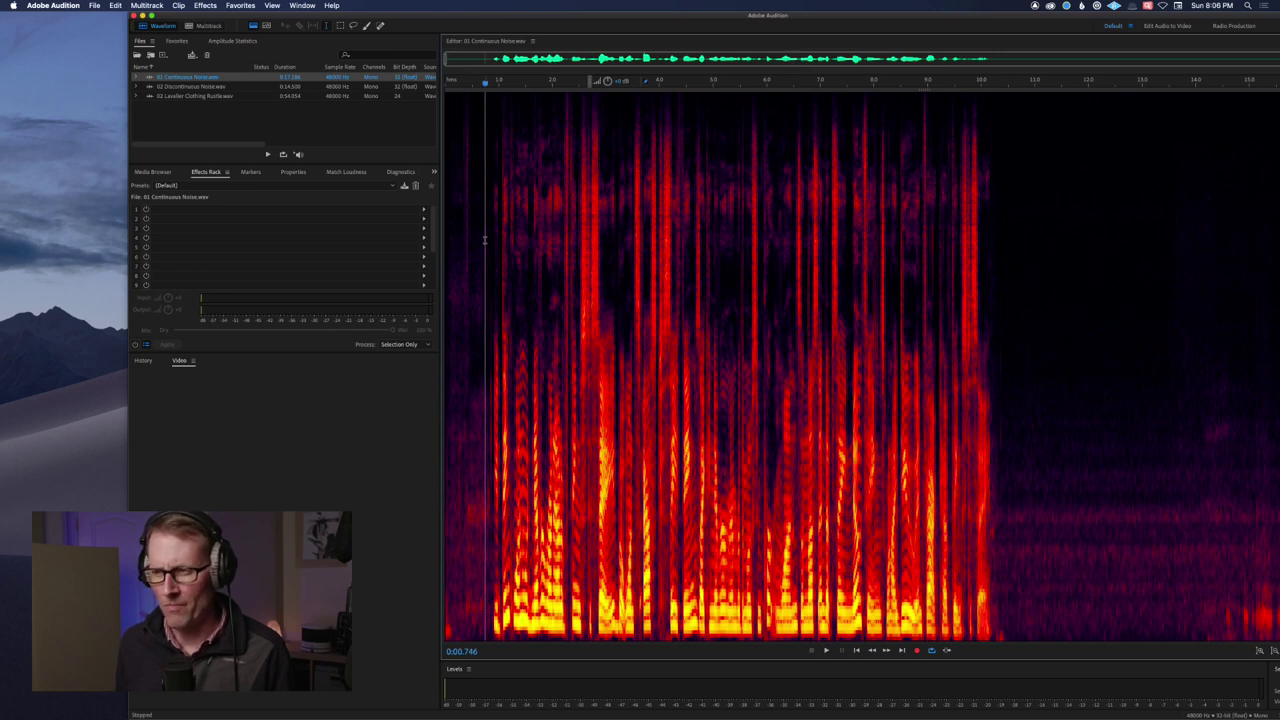
key(space)
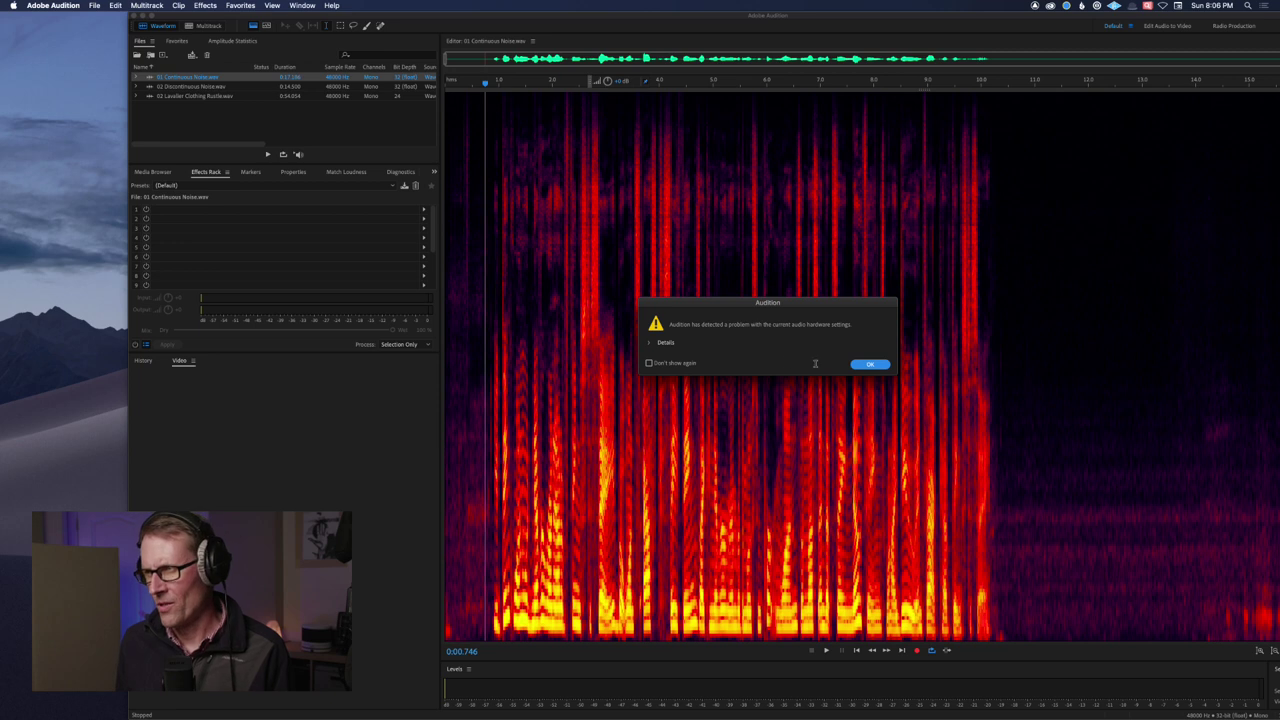
click(869, 364)
Reset the audio hardware's default output by switching it to Universal Audio Thunderbolt and back to Ecamm Live App Audio.
click(53, 5)
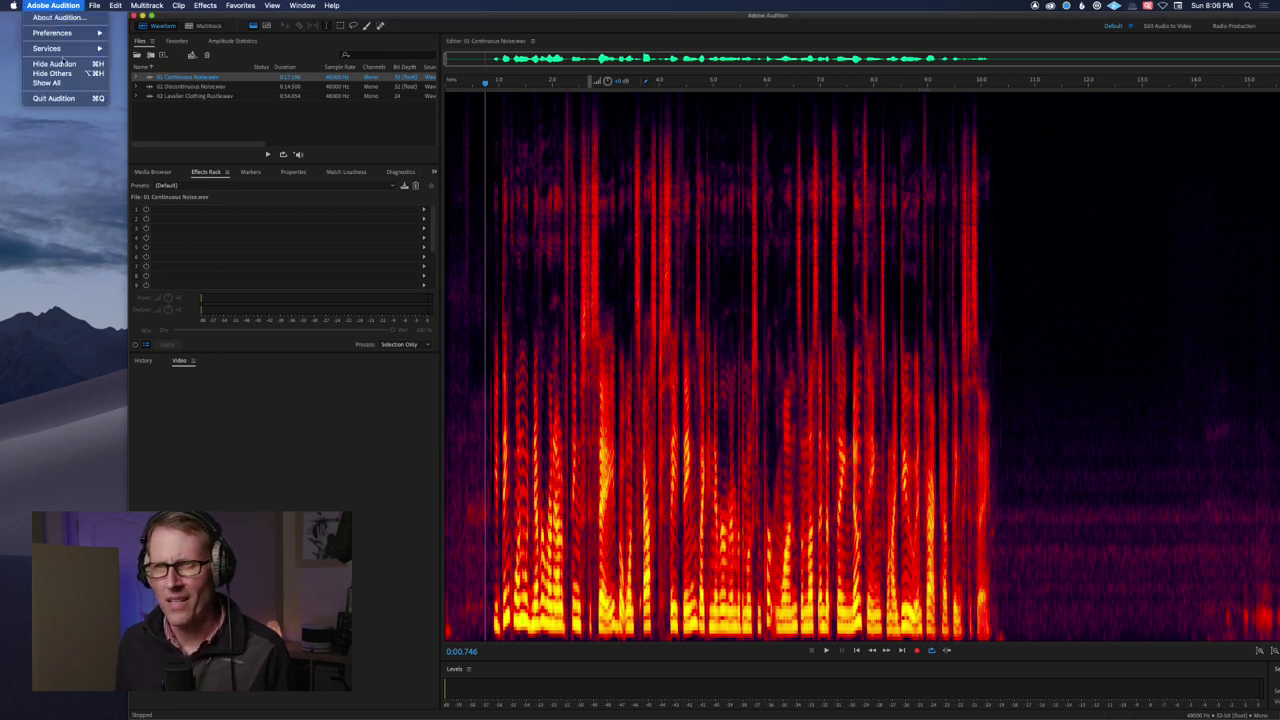
mouse_move(65, 33)
click(150, 67)
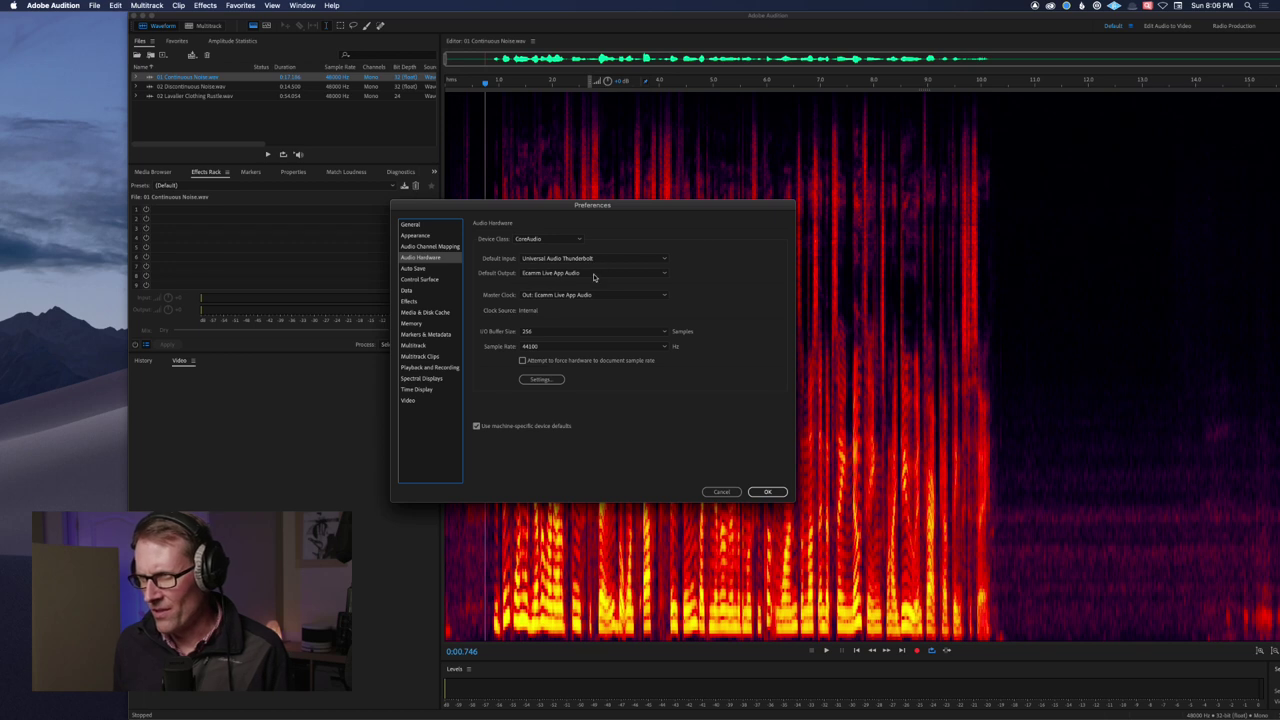
click(594, 274)
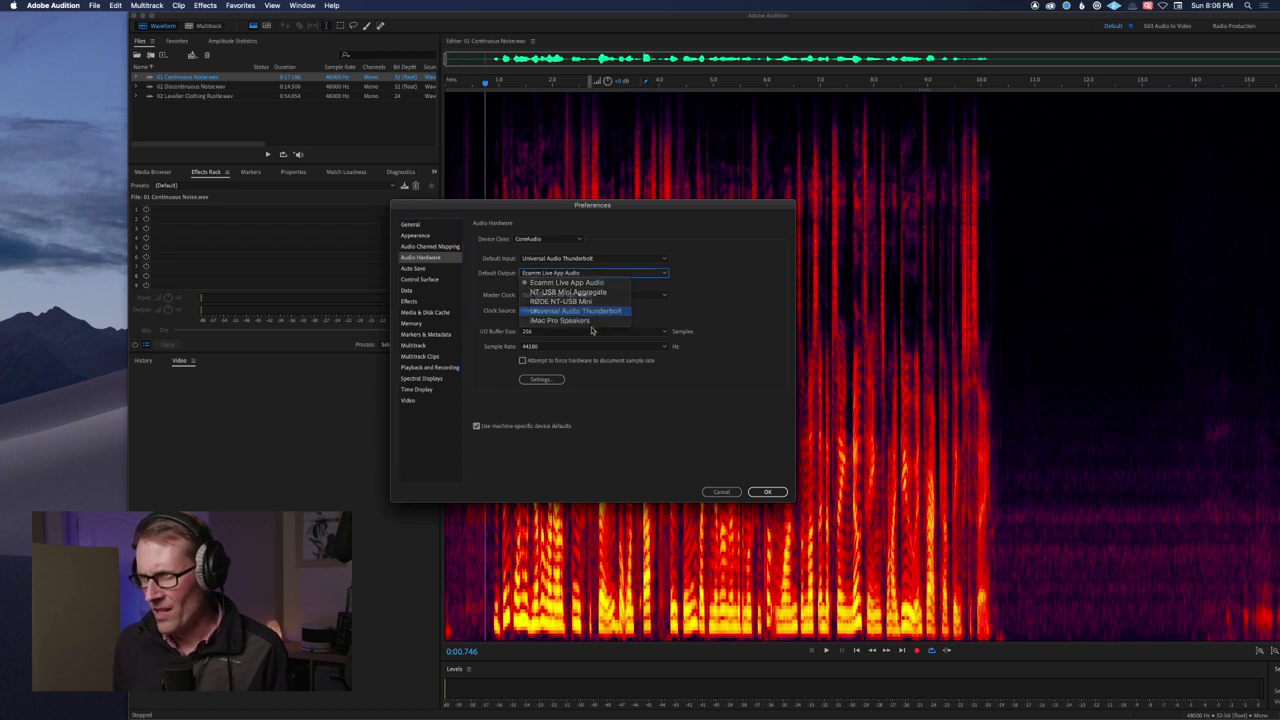
click(590, 311)
click(690, 375)
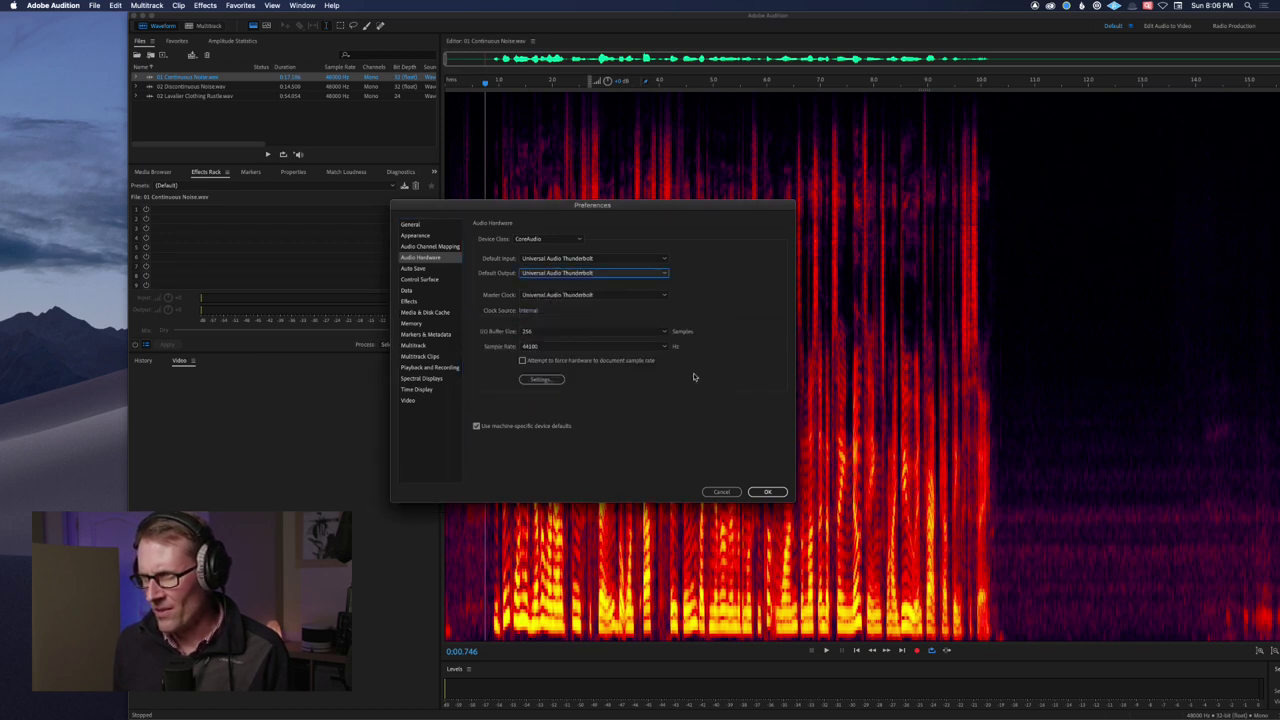
click(642, 278)
click(580, 284)
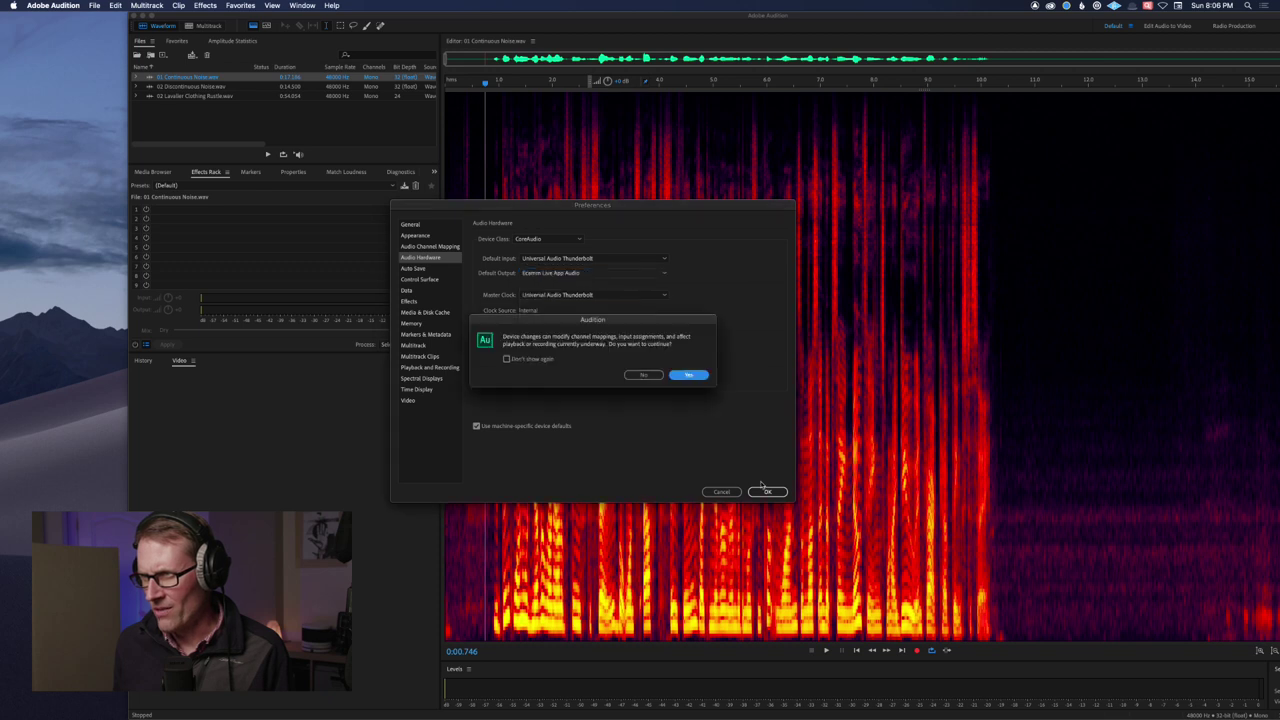
click(696, 376)
click(767, 492)
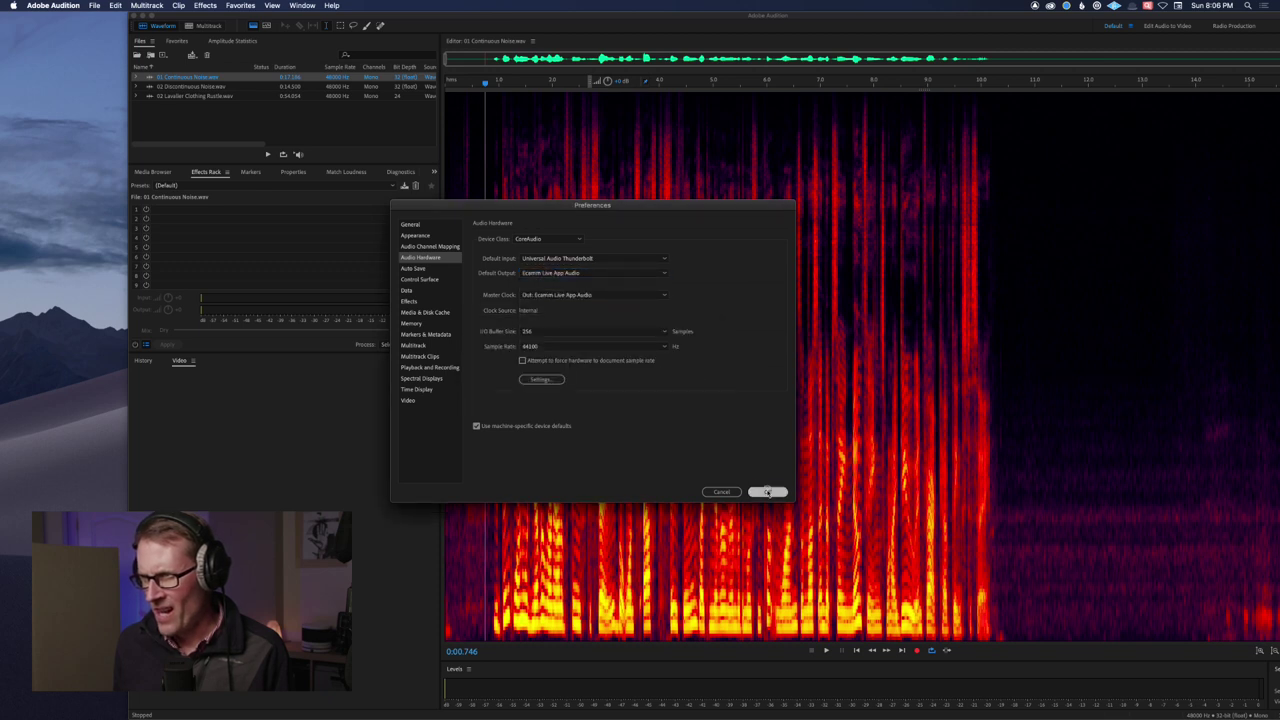
Play the continuous noise recording from about 0.66 seconds through the speech into the noise after it.
click(480, 418)
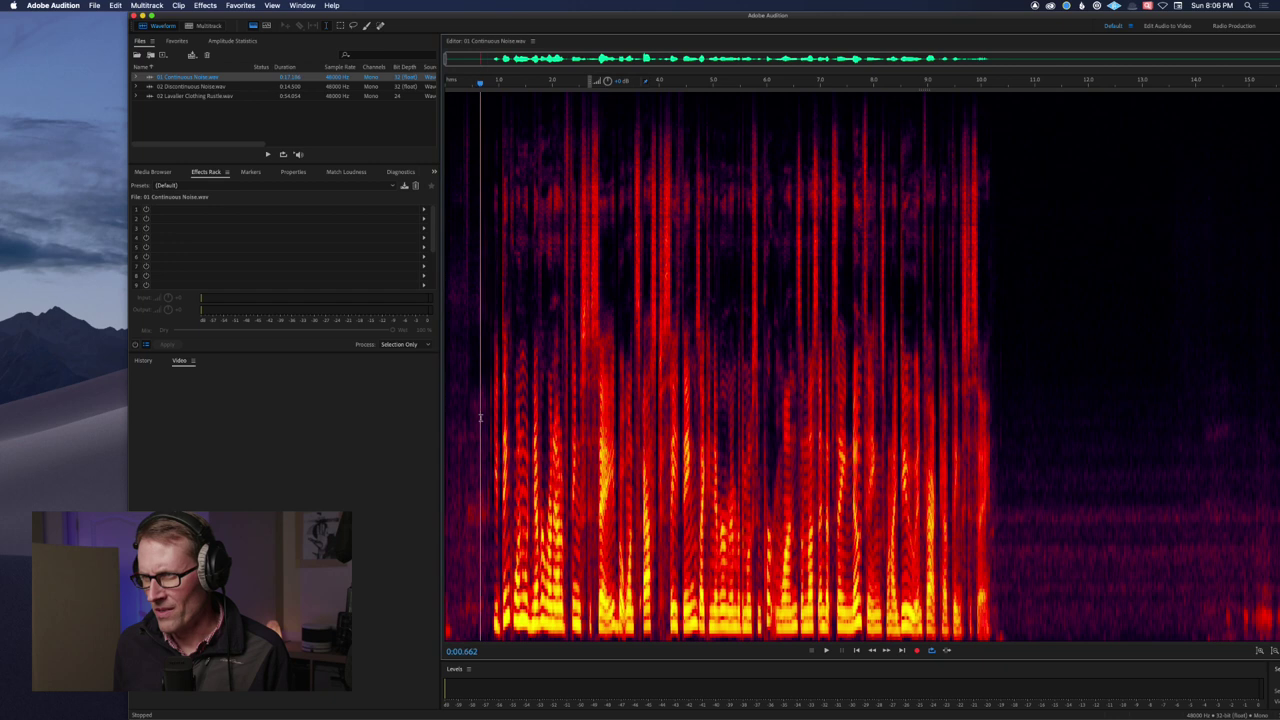
key(space)
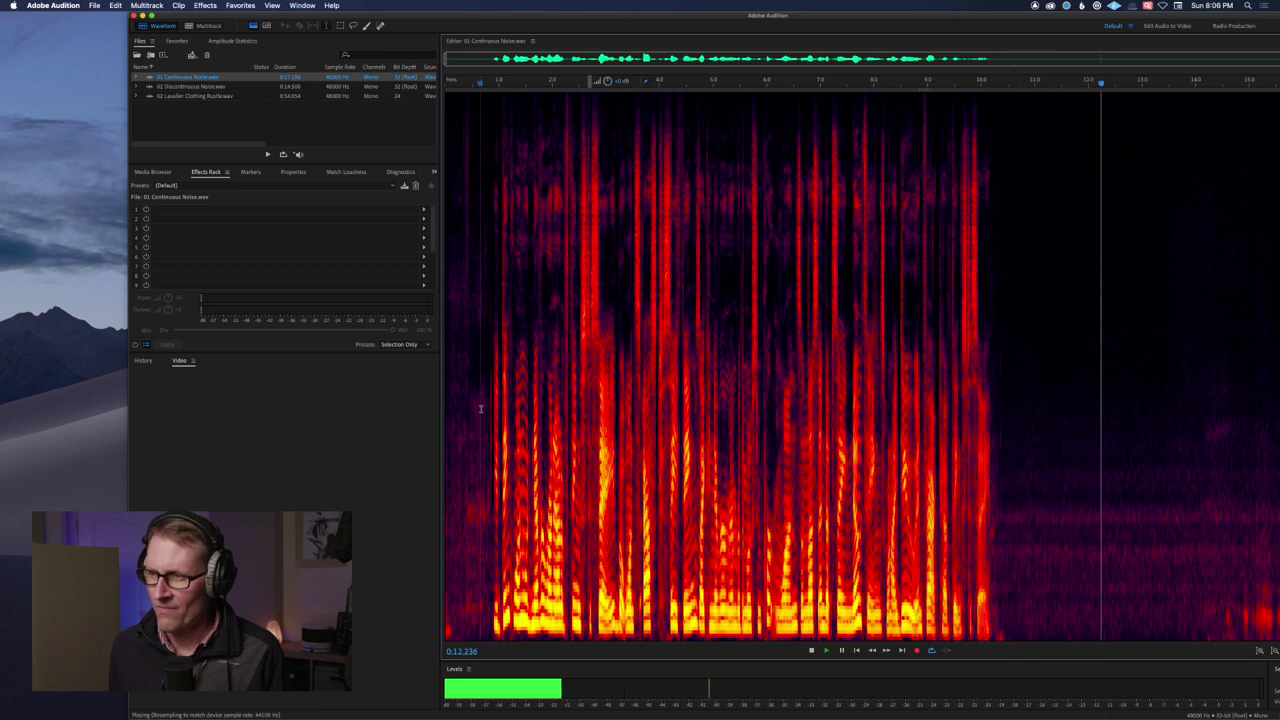
key(space)
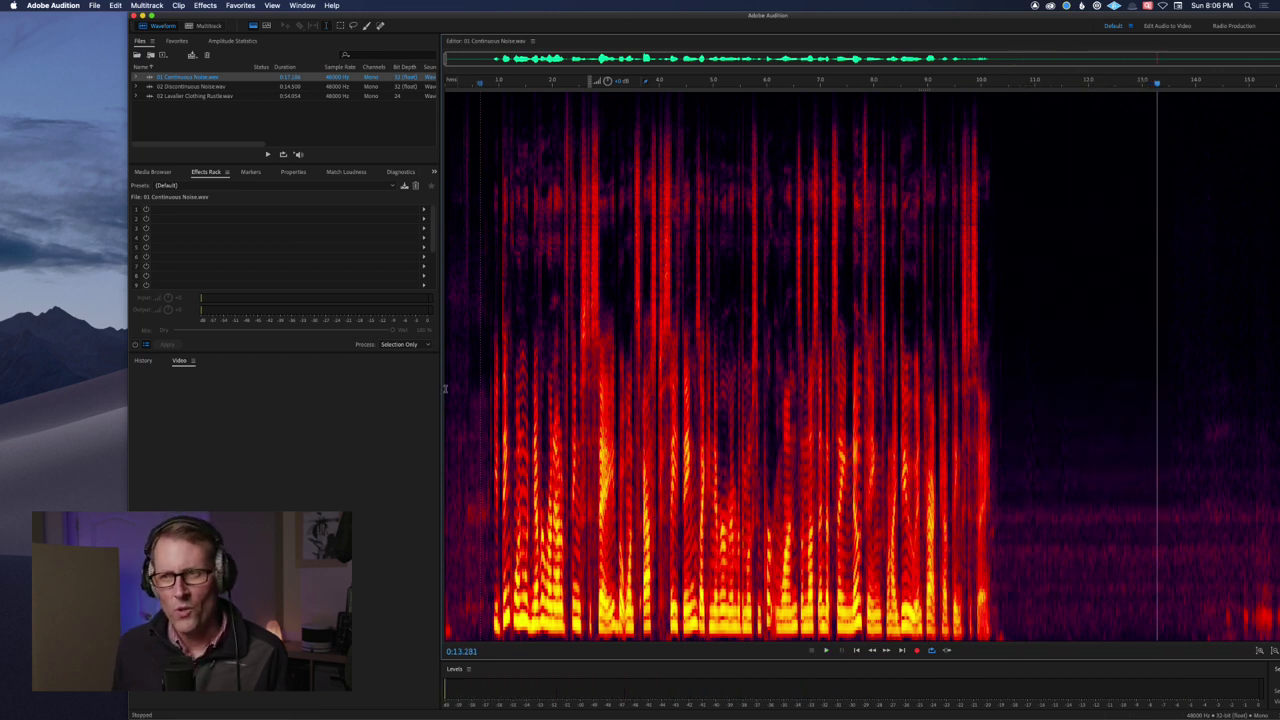
Move the application window back so that it fills the screen.
double_click(492, 15)
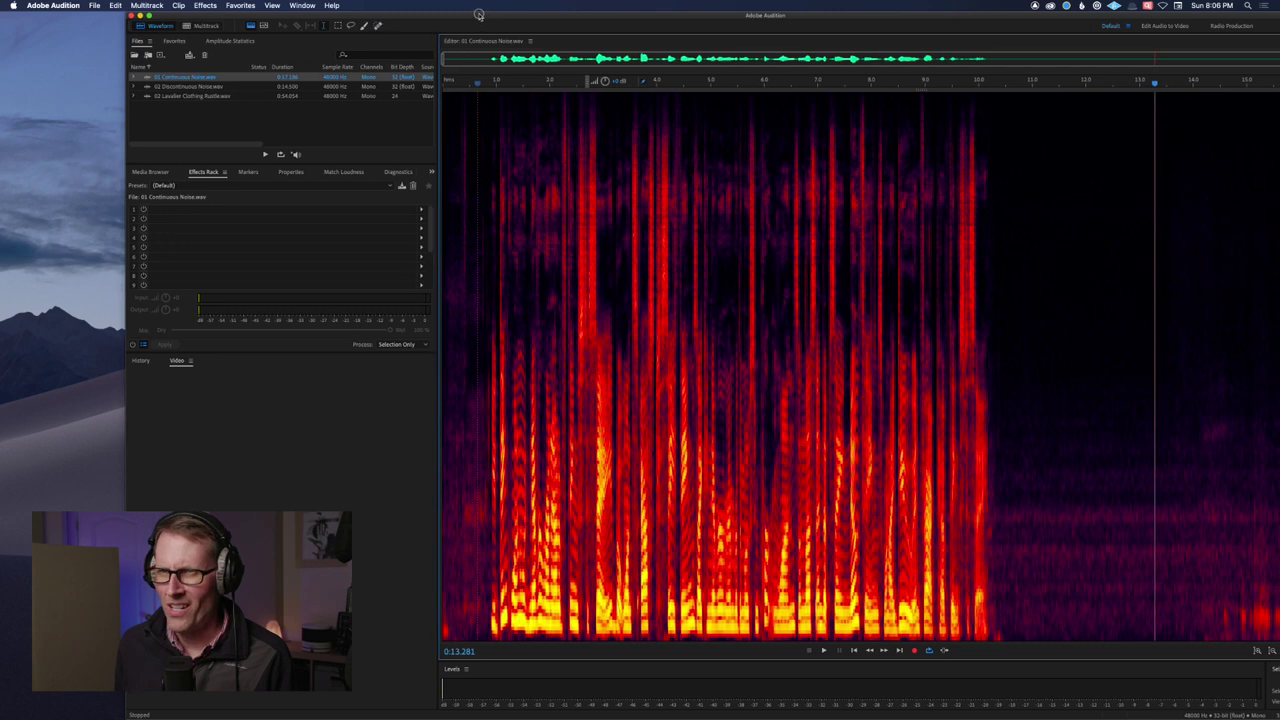
drag(390, 9, 348, 8)
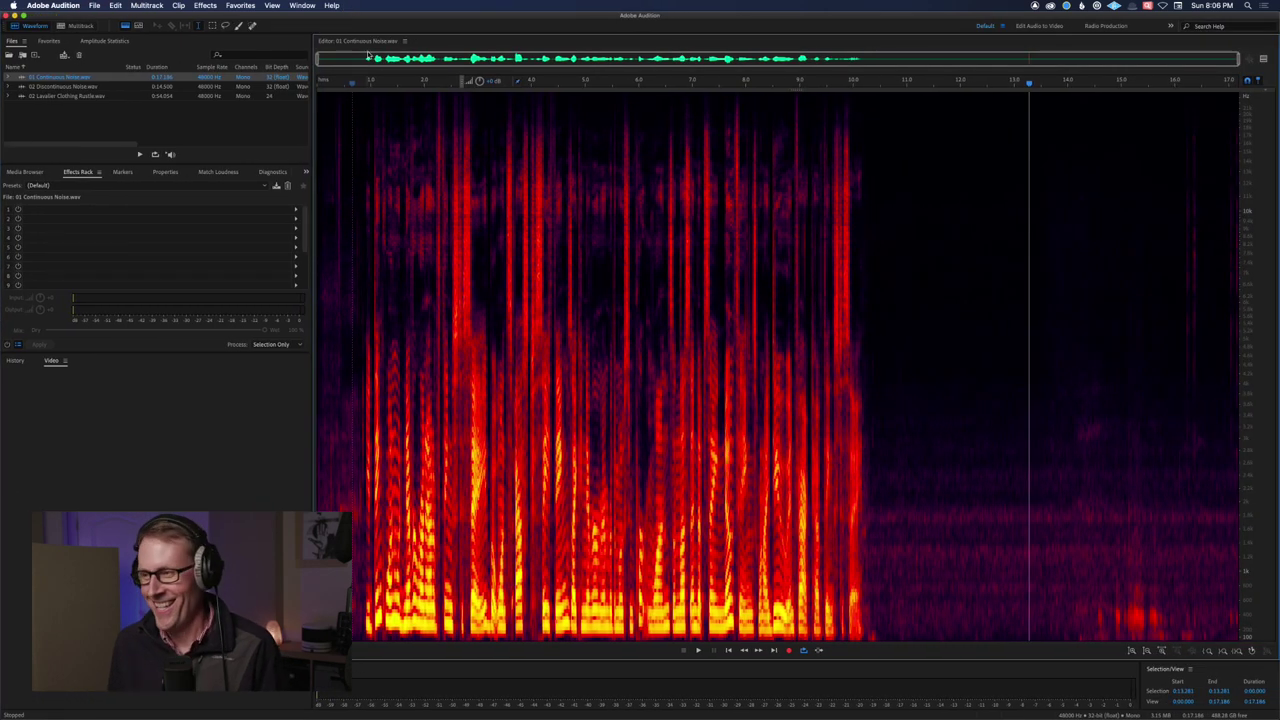
mouse_move(383, 15)
mouse_down()
mouse_move(527, 13)
mouse_move(381, 4)
mouse_up()
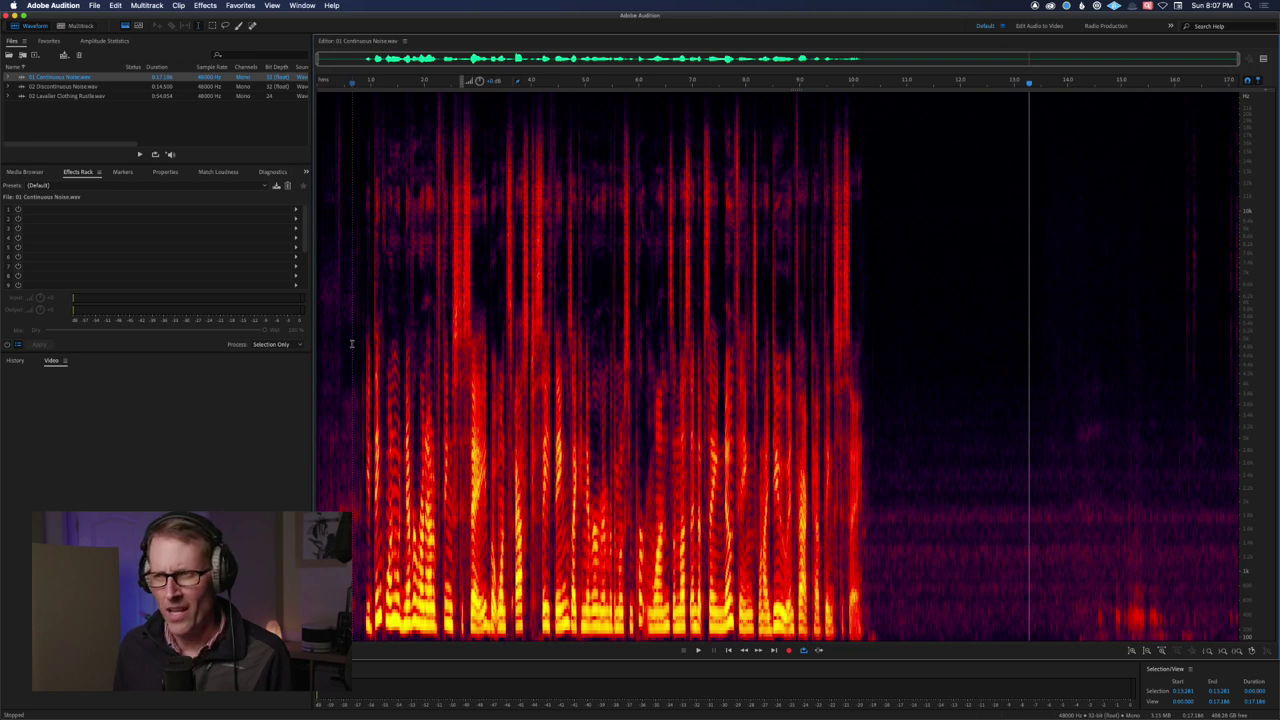
Play the noise-only section after the speech, starting at about 10.4 seconds.
click(876, 388)
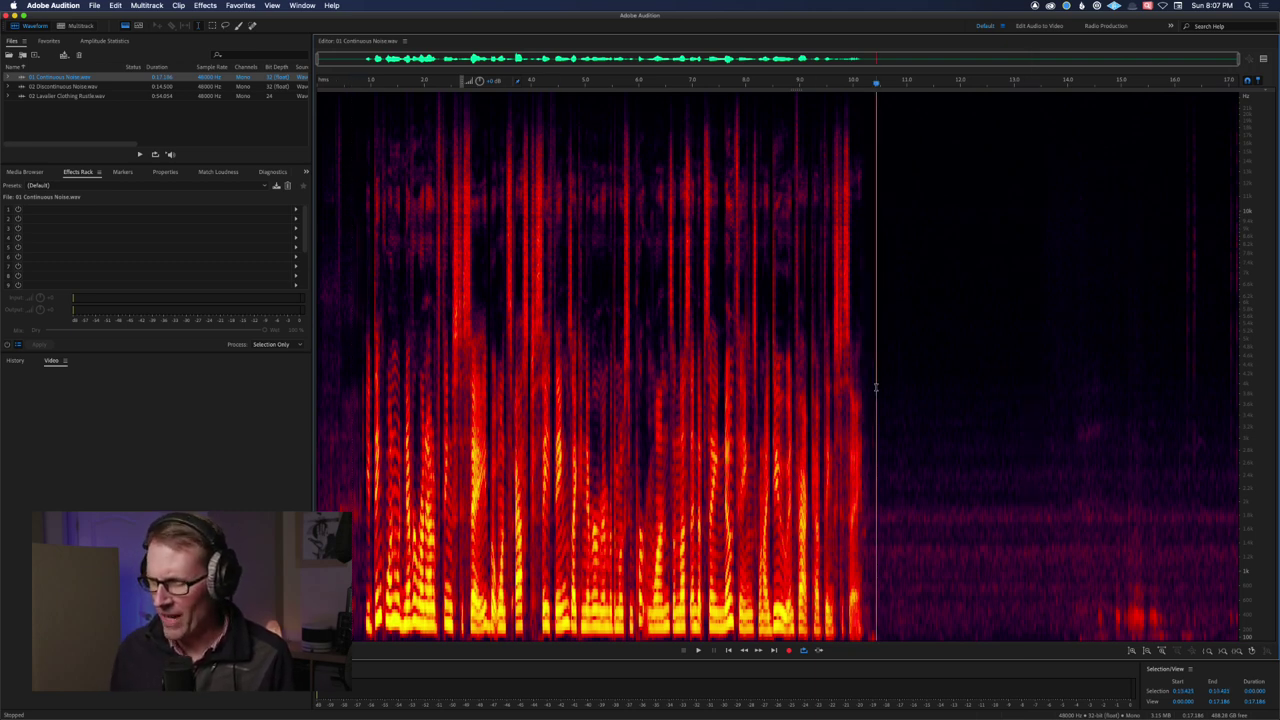
key(space)
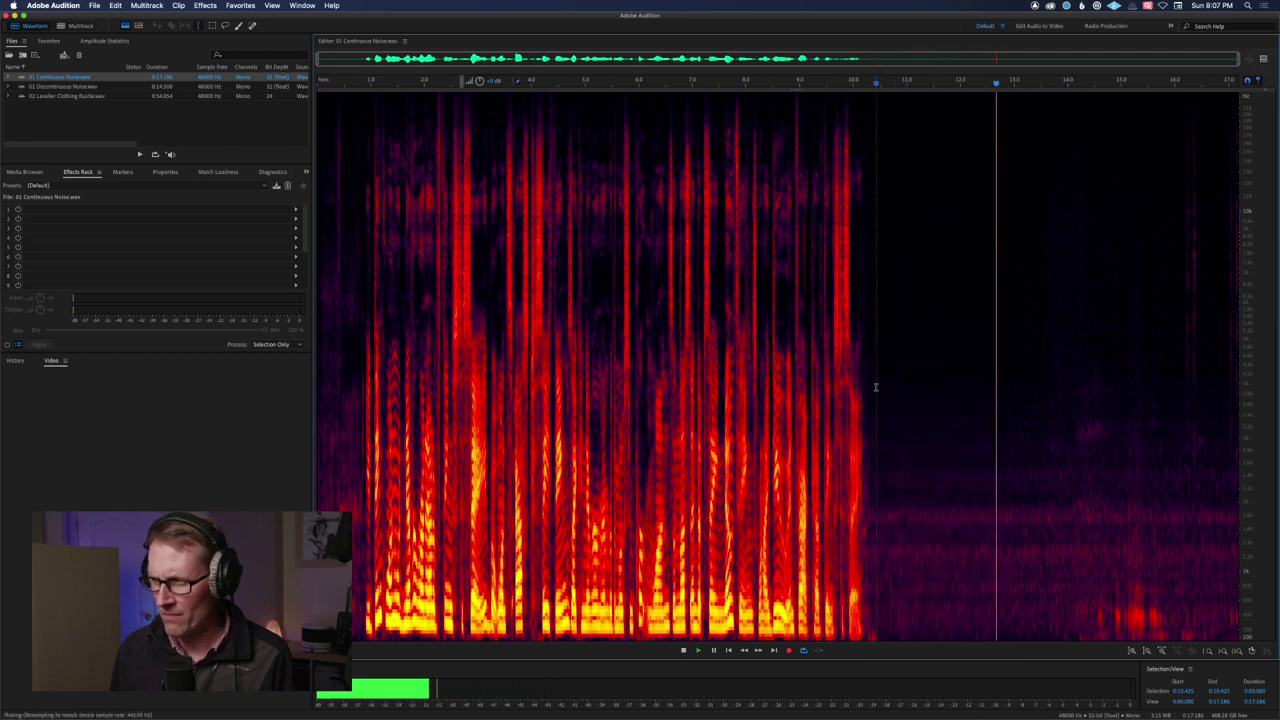
key(space)
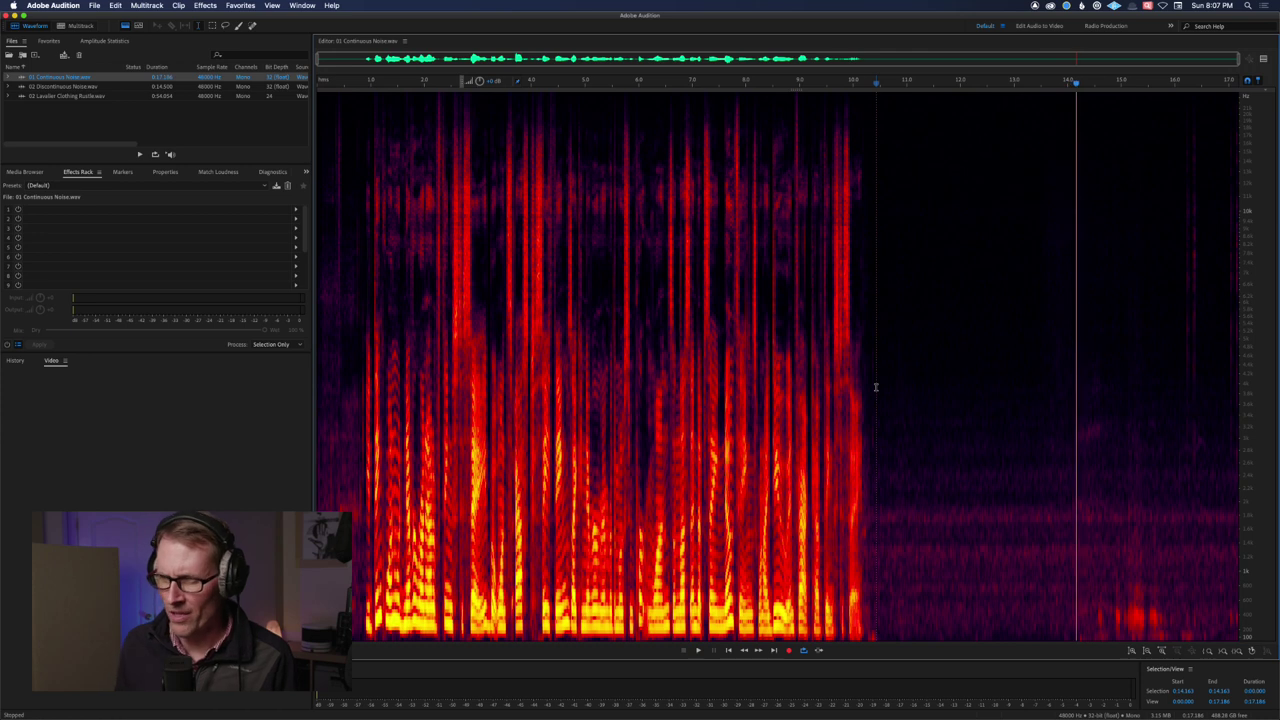
mouse_move(158, 12)
mouse_down()
mouse_move(279, 12)
mouse_move(160, 14)
mouse_up()
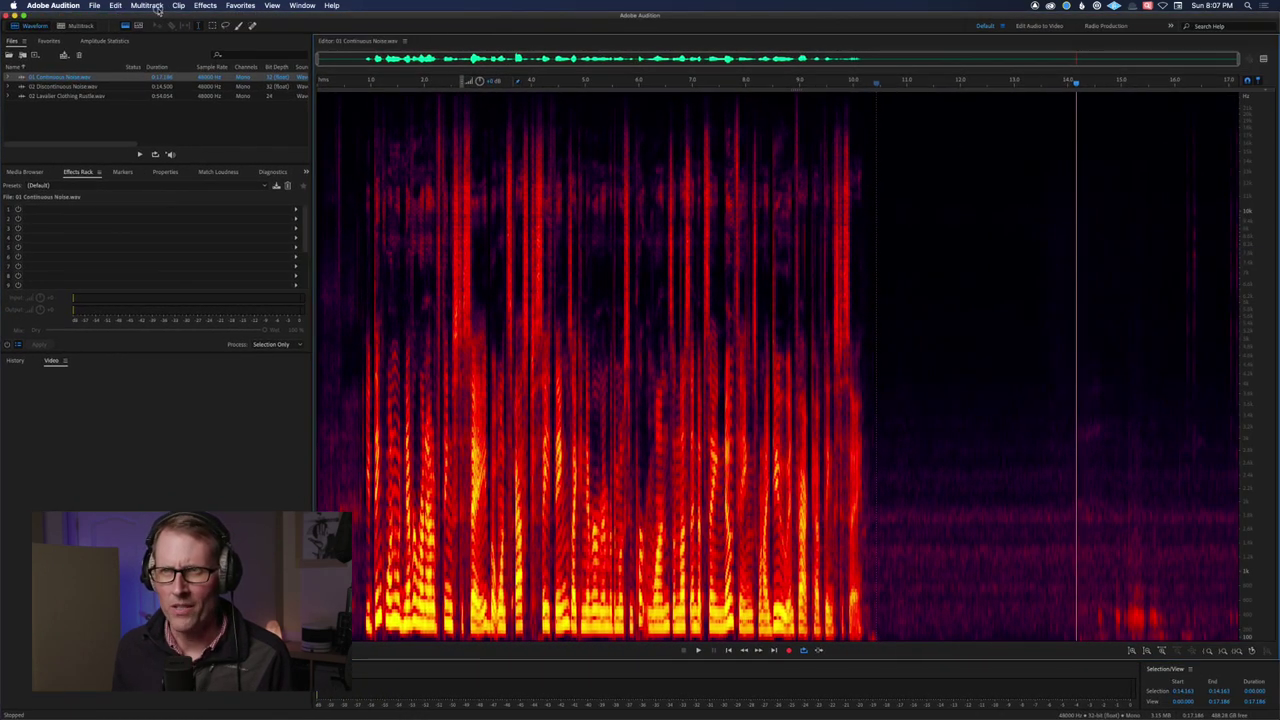
Place the playhead just before the speech, open the accentize VoiceGate AU effect and move its window clear of the spectrogram's end.
click(346, 147)
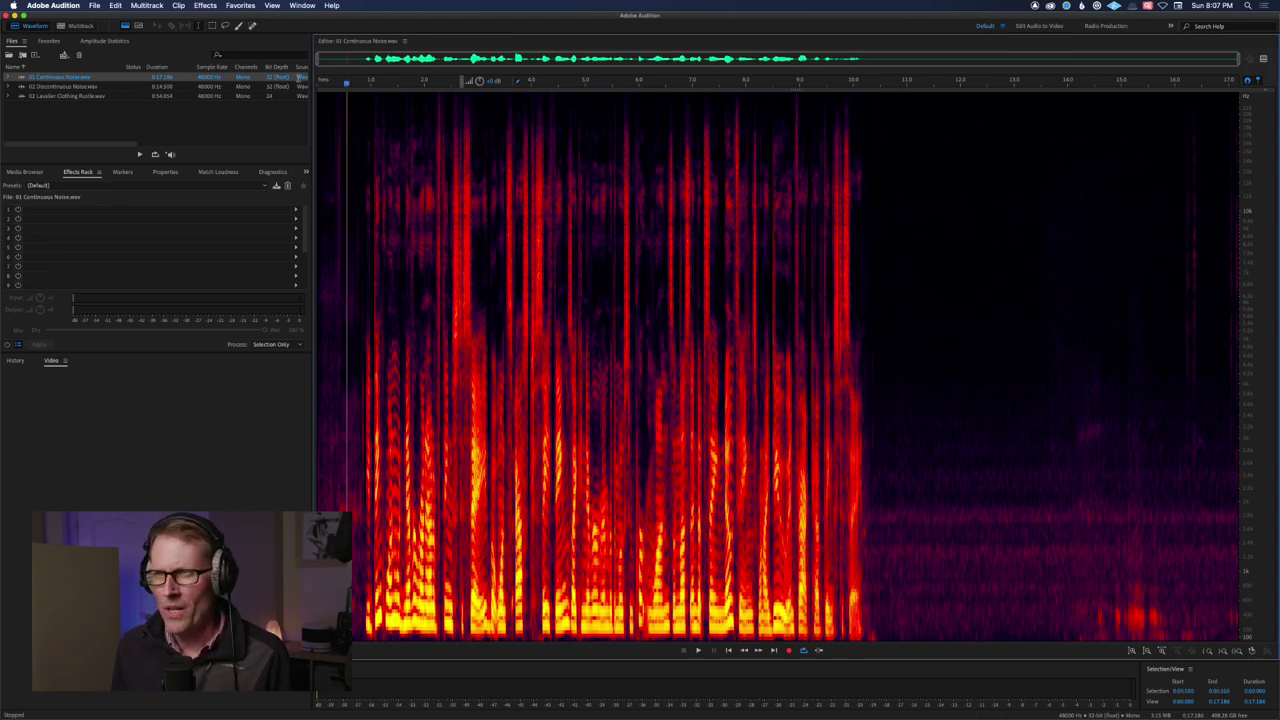
click(204, 6)
mouse_move(256, 241)
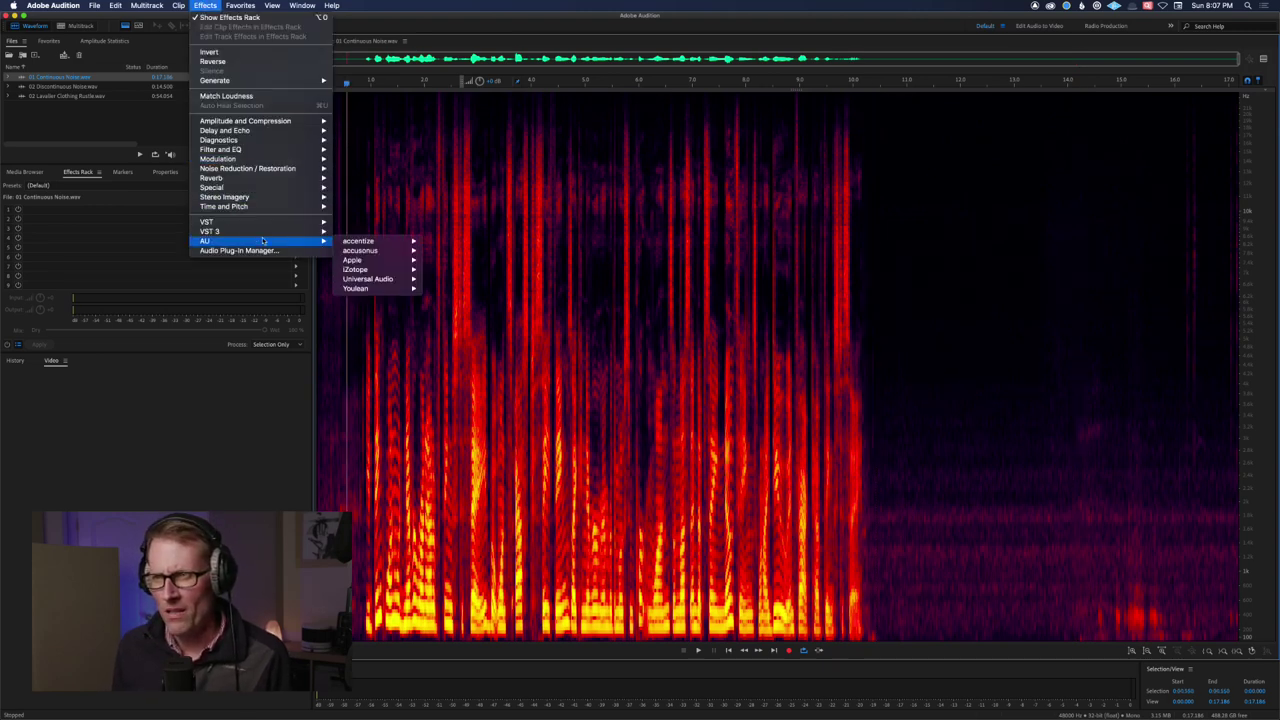
mouse_move(364, 242)
click(446, 241)
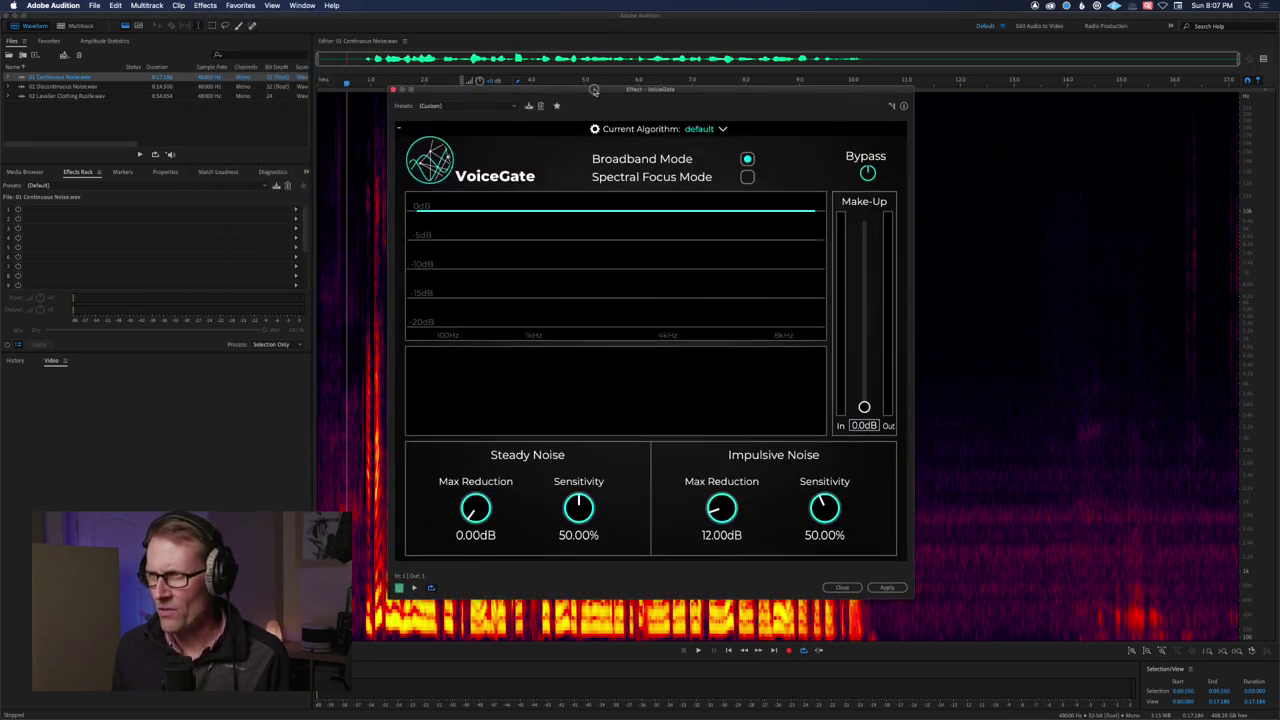
drag(595, 89, 598, 122)
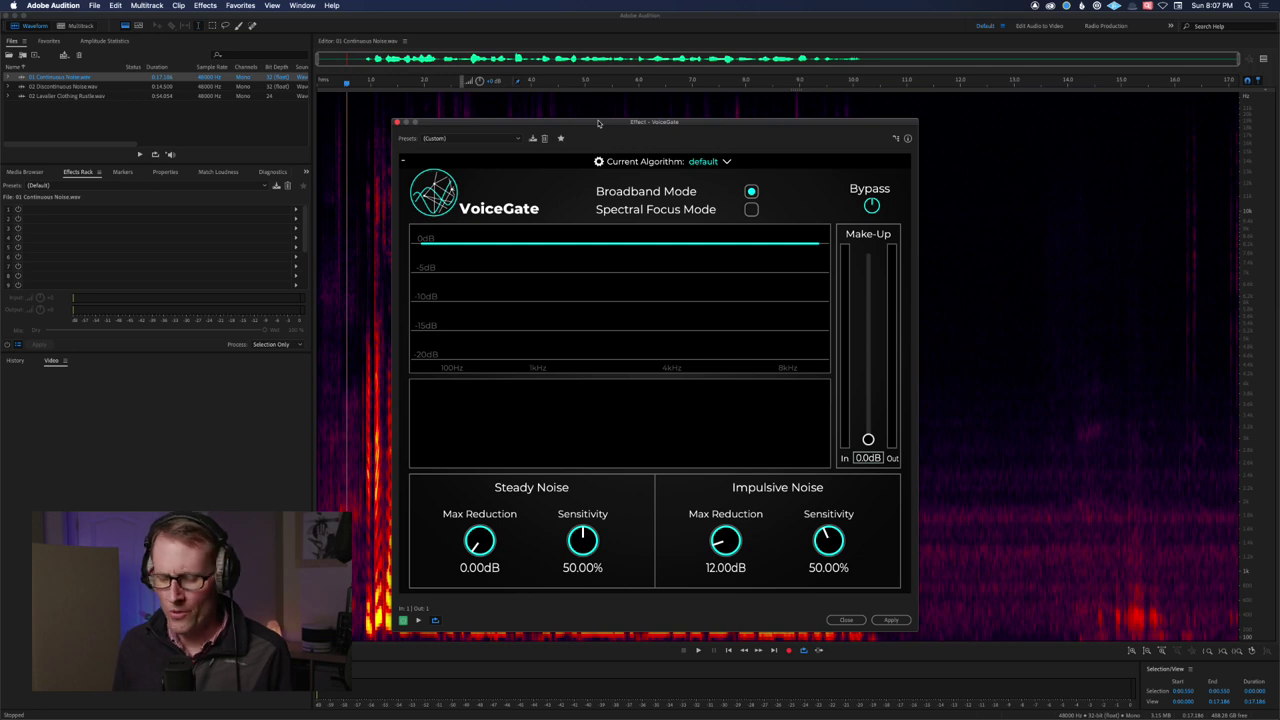
mouse_move(306, 16)
mouse_down()
mouse_move(444, 13)
mouse_move(302, 8)
mouse_up()
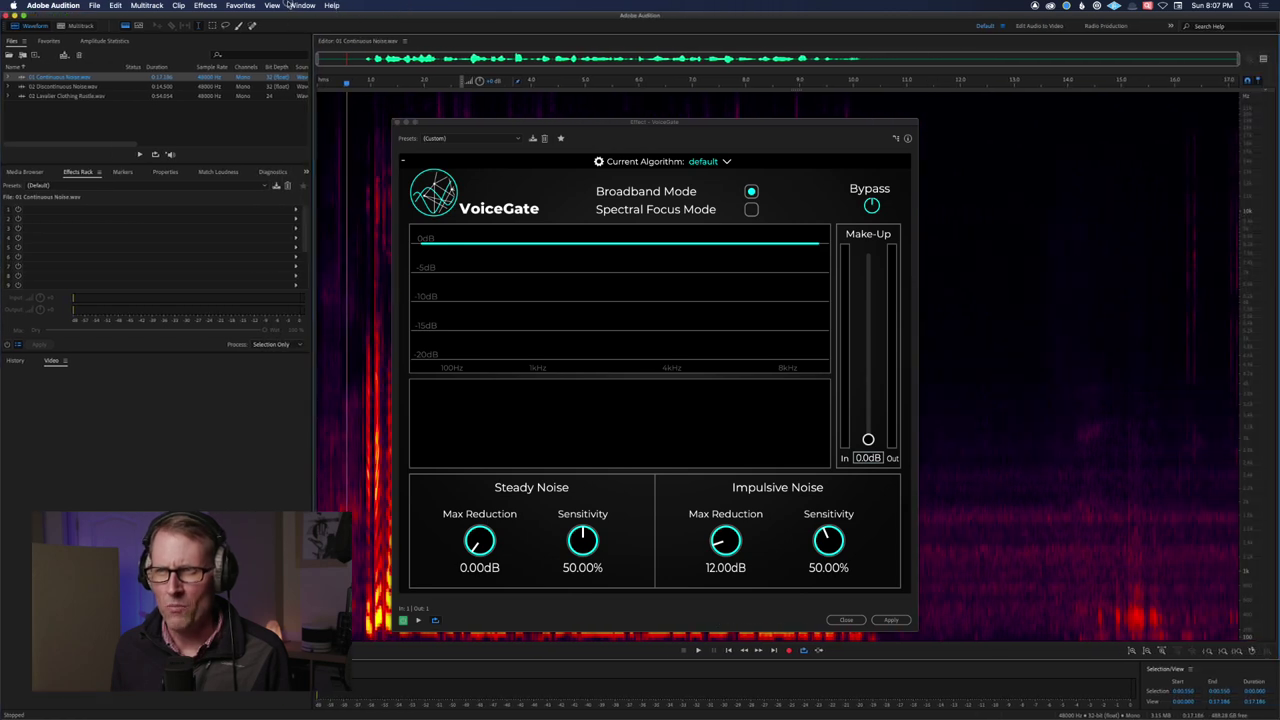
drag(558, 126, 345, 114)
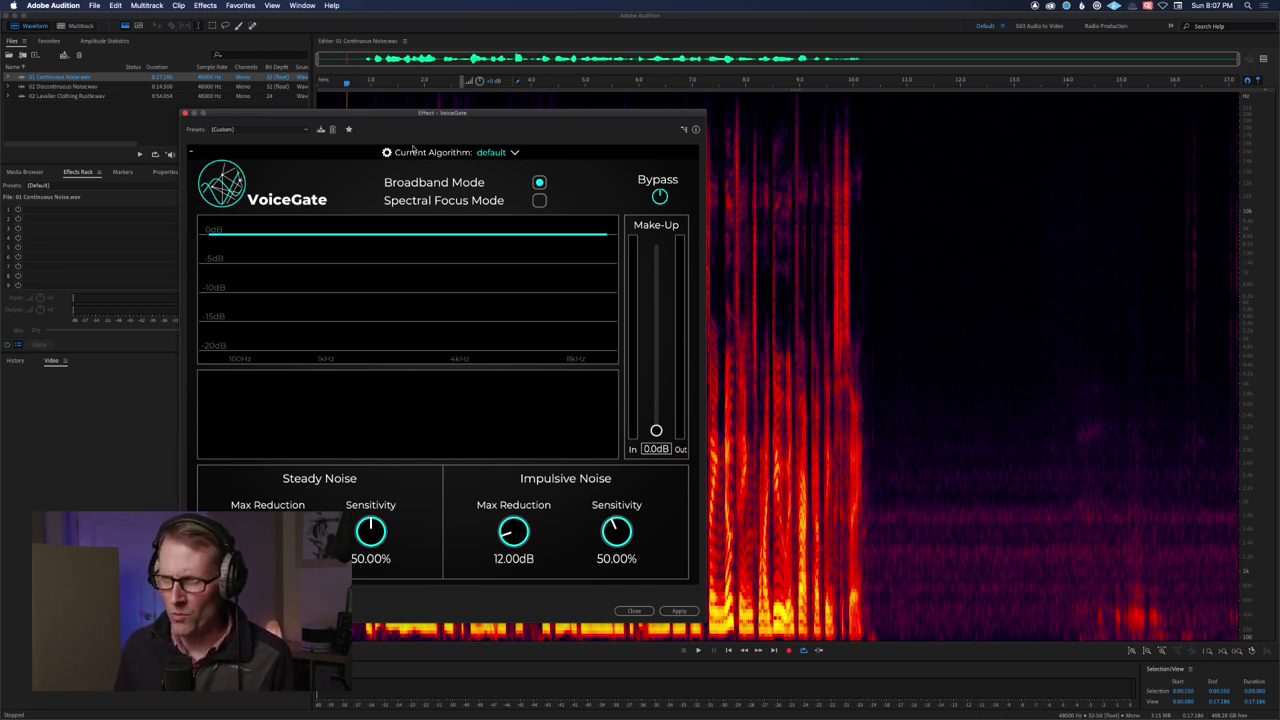
Examine the algorithm choices that VoiceGate offers, keeping the default algorithm.
click(514, 153)
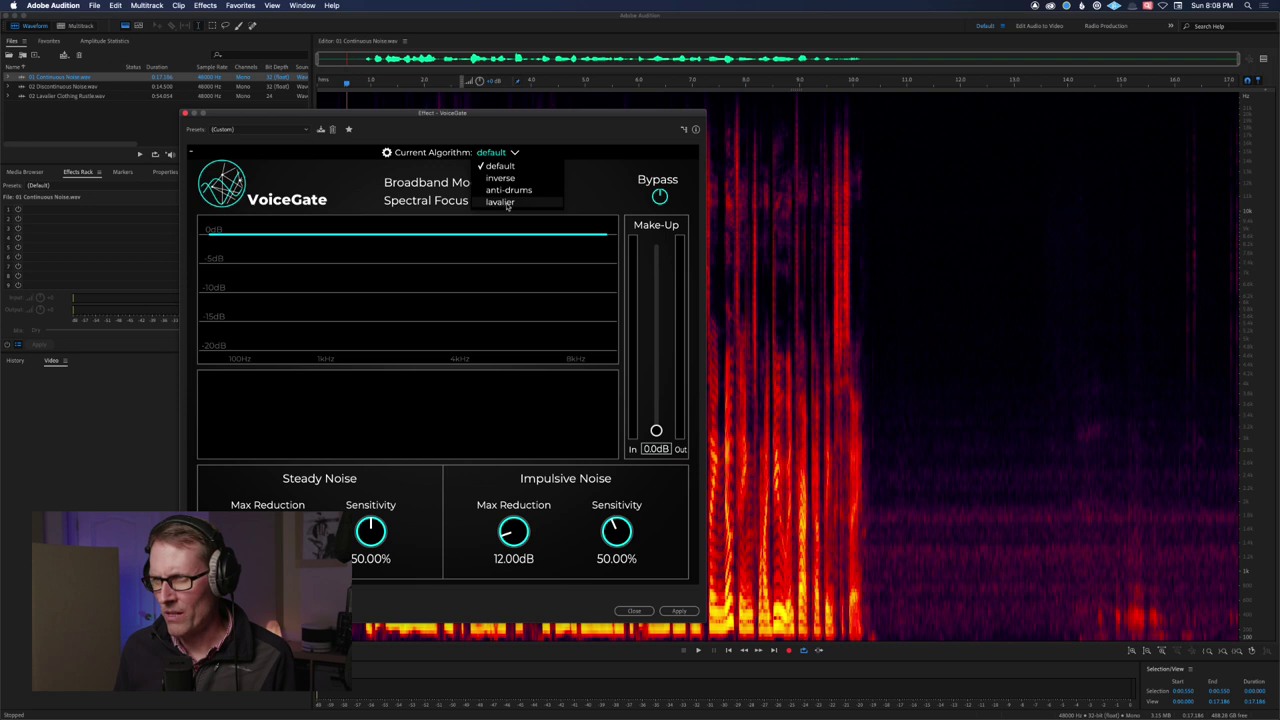
click(516, 154)
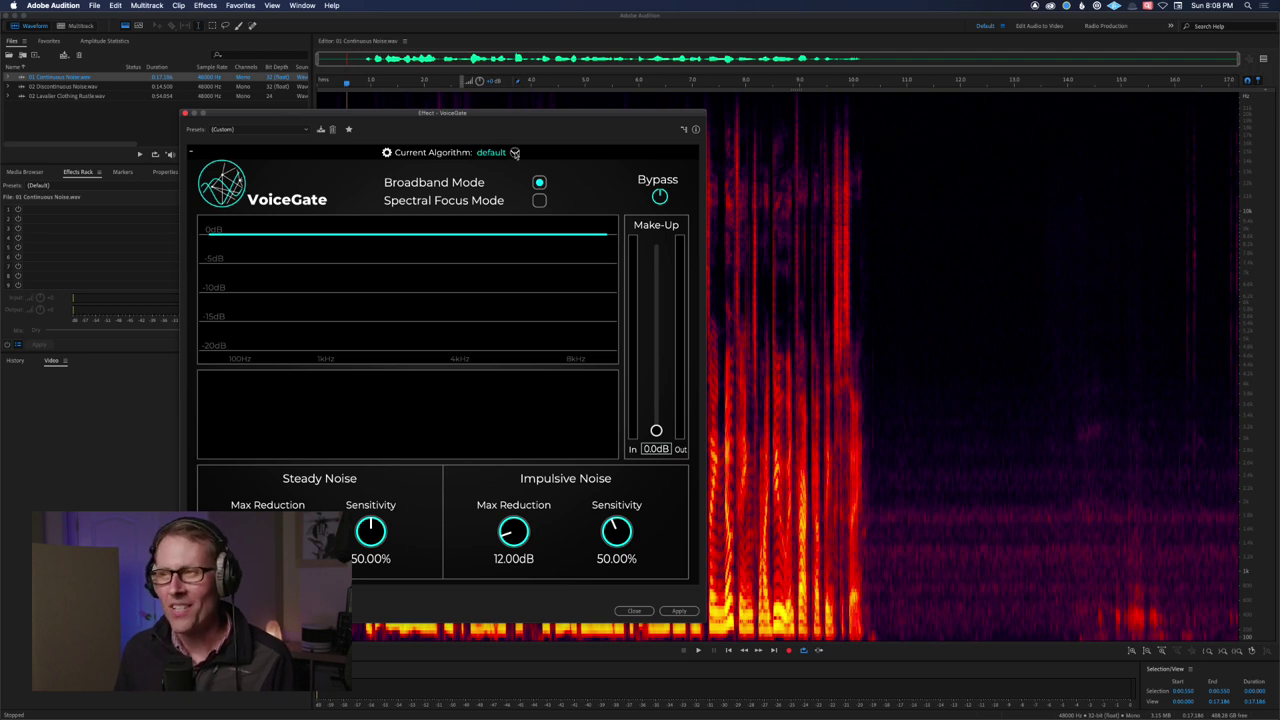
click(515, 153)
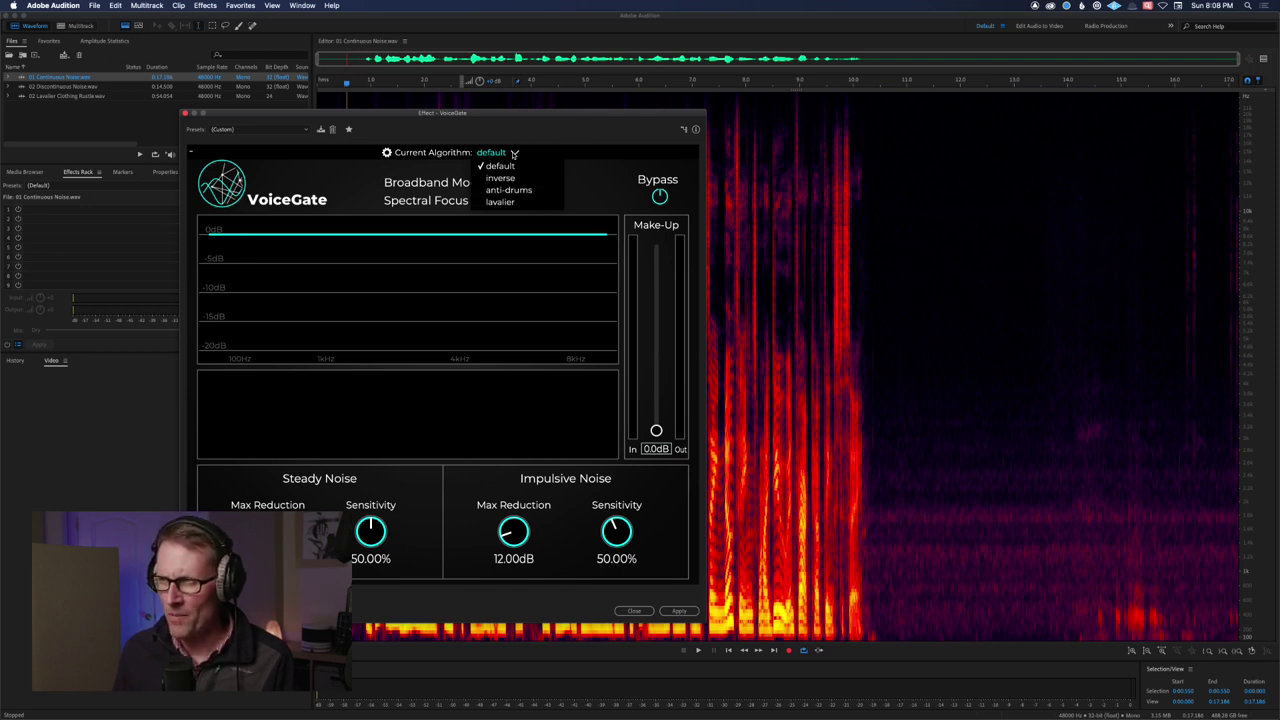
click(516, 153)
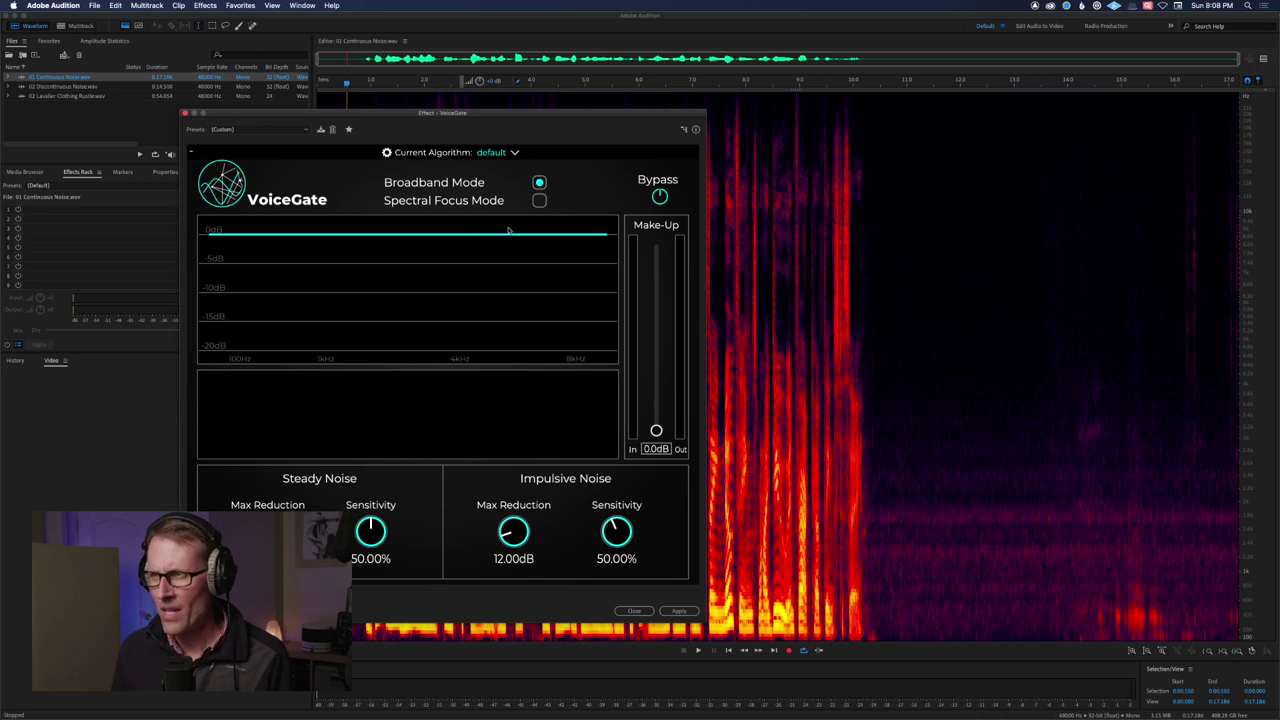
Switch VoiceGate to Spectral Focus Mode and place the band dividers between 1 and 4 kHz and near 8 kHz.
click(539, 200)
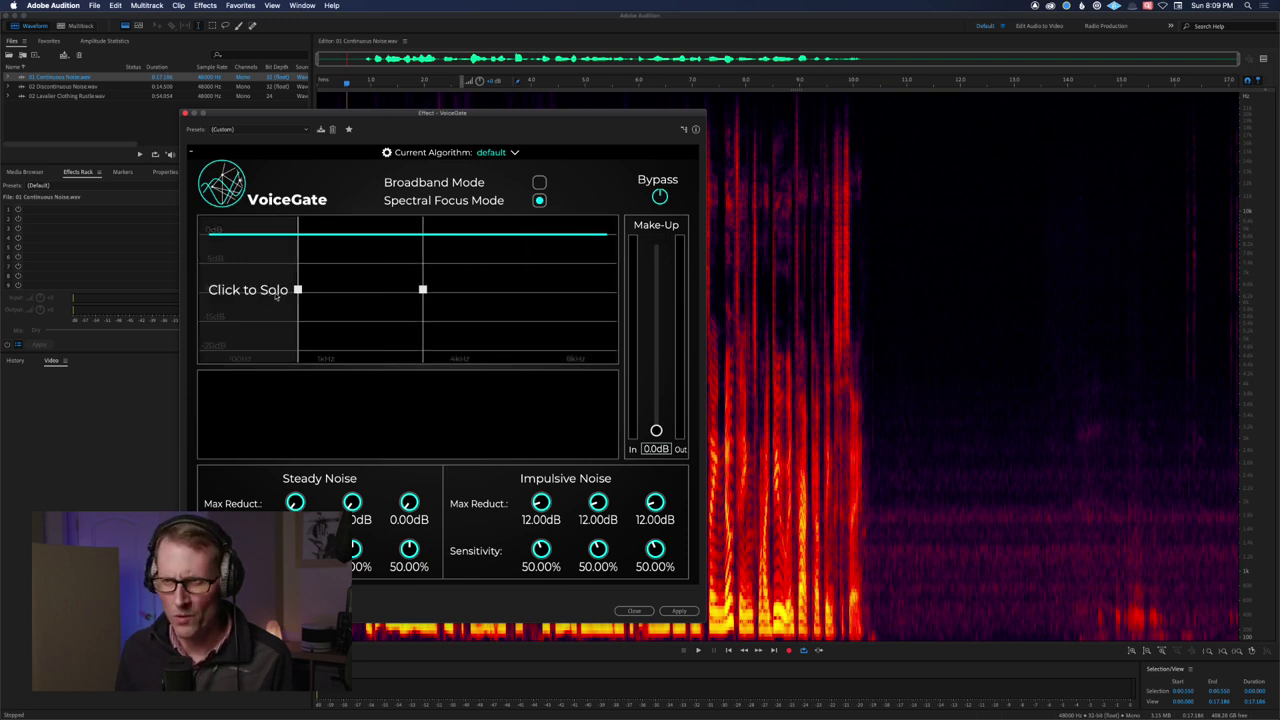
drag(296, 290, 226, 289)
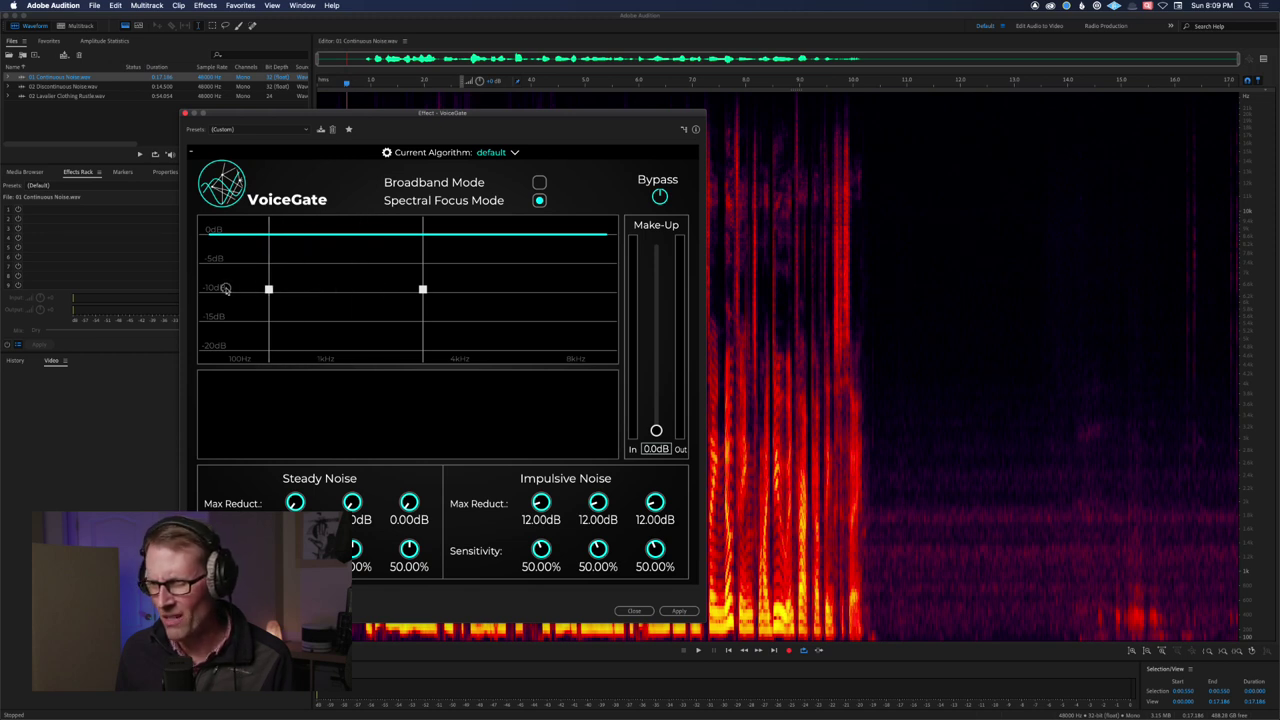
drag(268, 289, 372, 289)
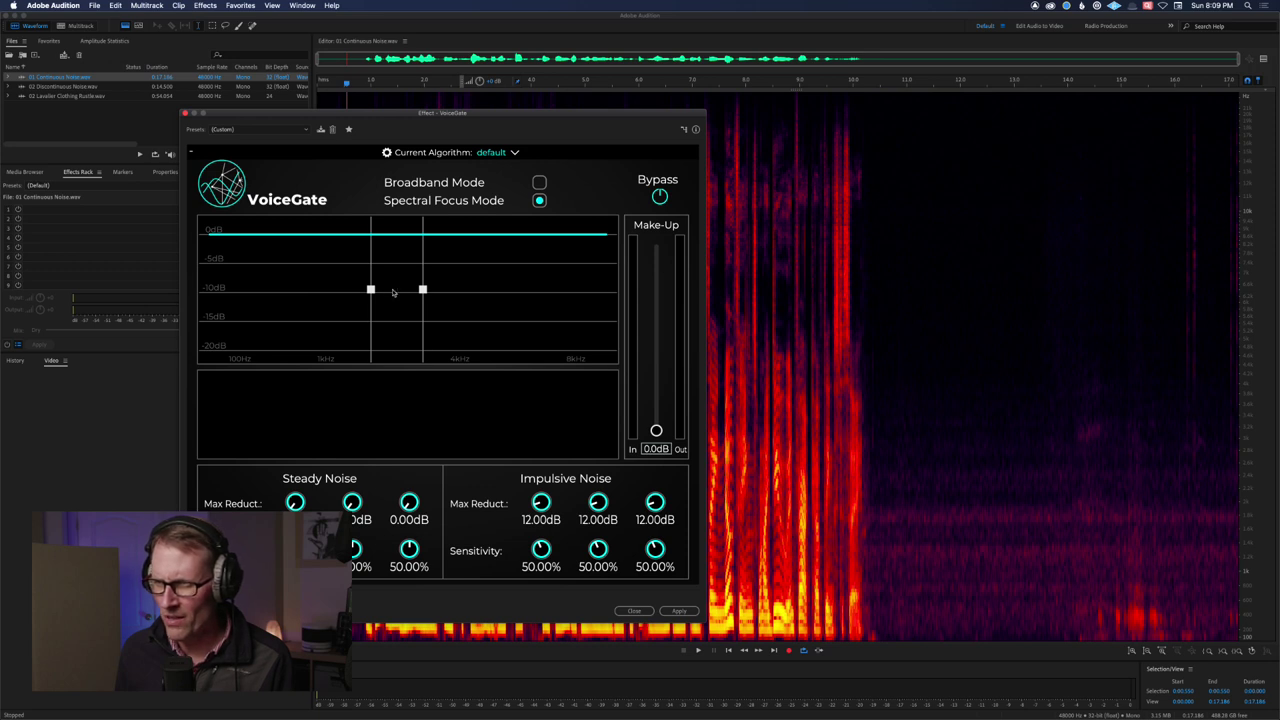
drag(422, 289, 395, 290)
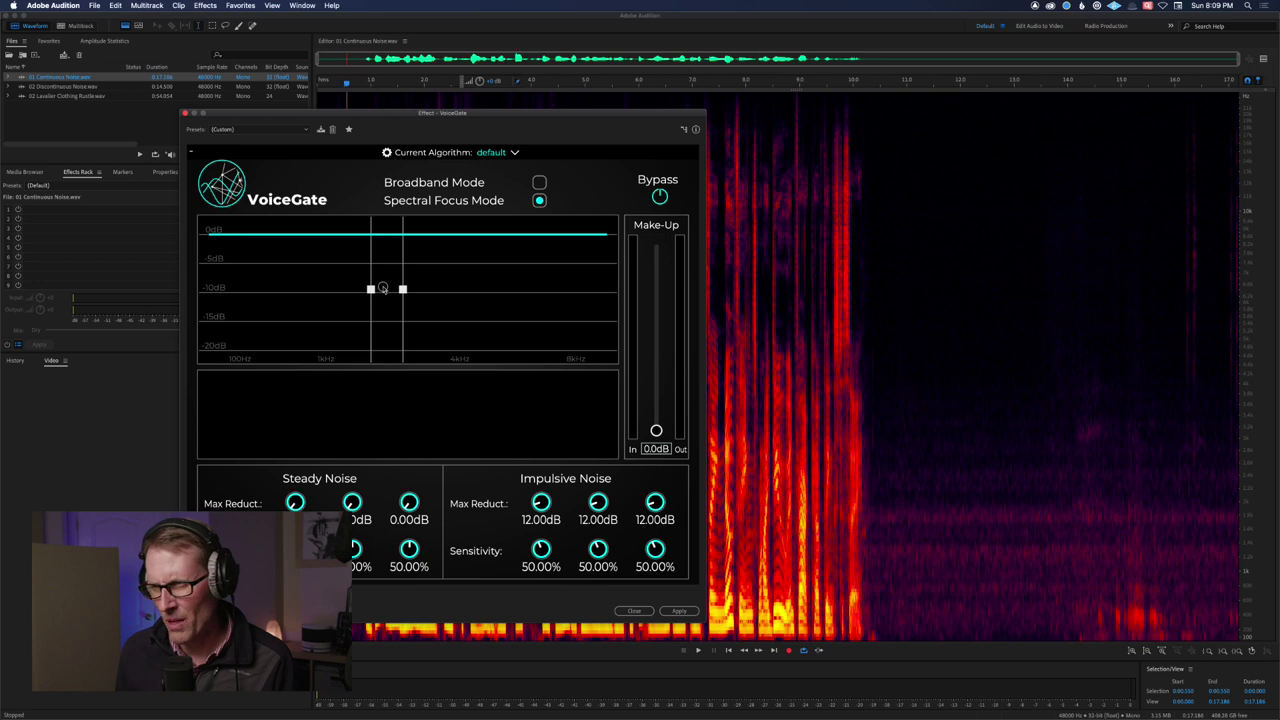
drag(403, 289, 597, 295)
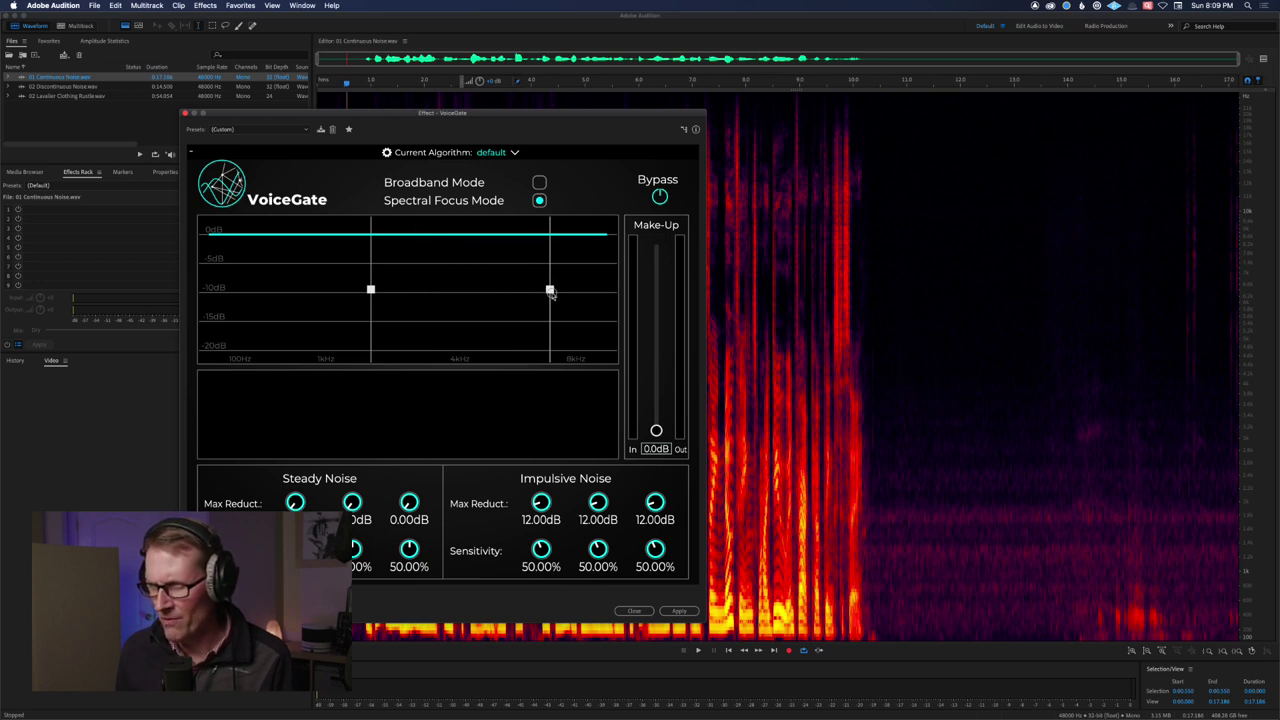
Move the Spectral Focus band dividers to just above 1 kHz and between 4 and 8 kHz, and return VoiceGate to Broadband Mode.
drag(549, 290, 493, 290)
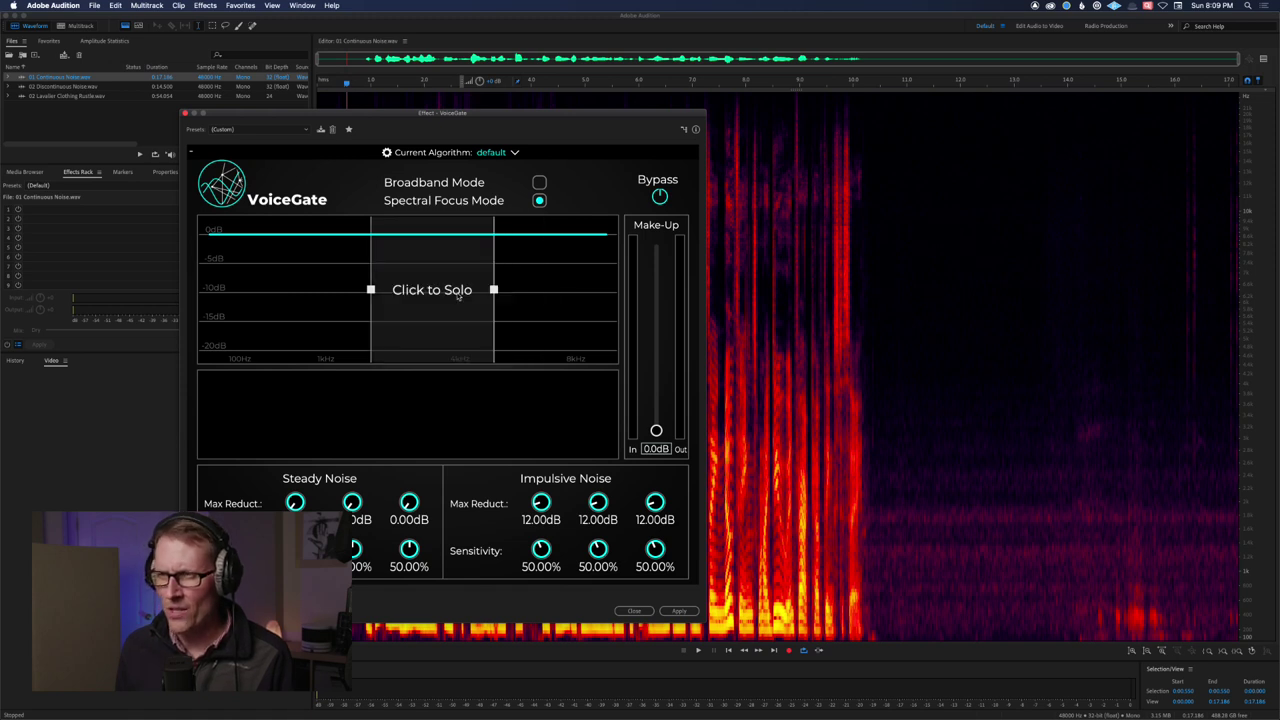
drag(371, 289, 343, 290)
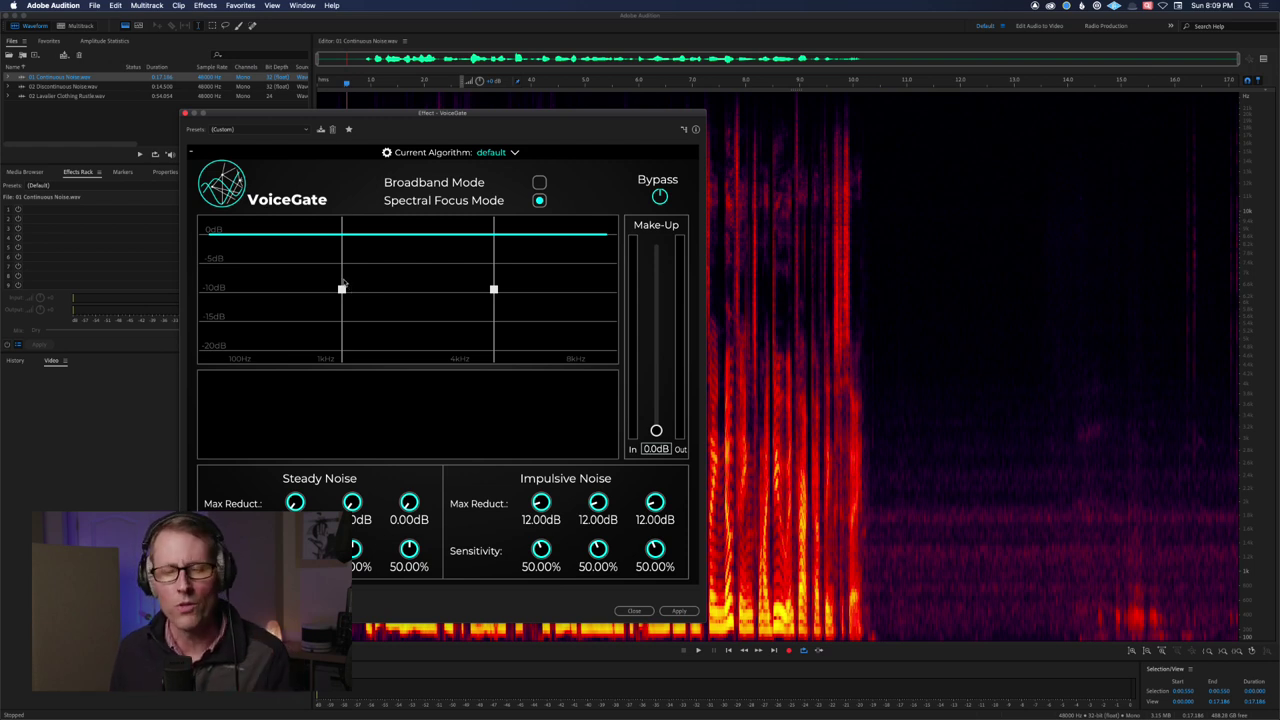
click(539, 183)
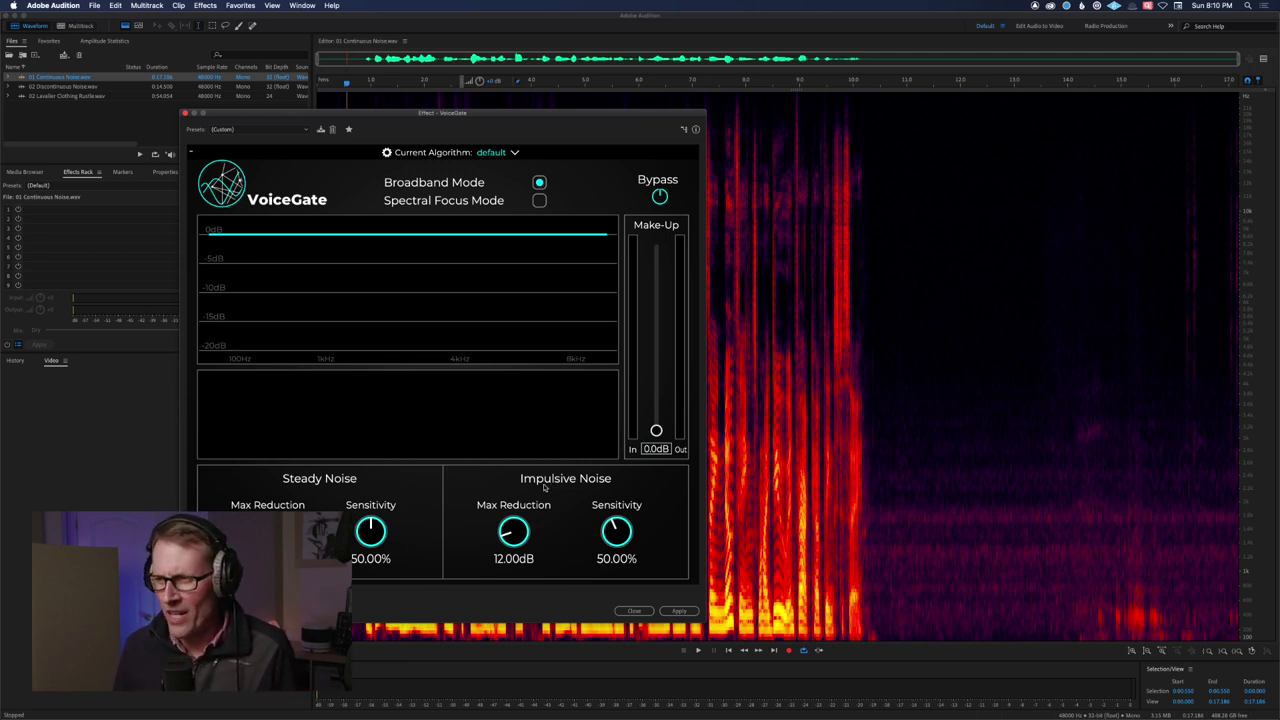
Switch to the VoiceGate user manual in Preview and read its Installation and Activation sections.
mouse_move(2, 535)
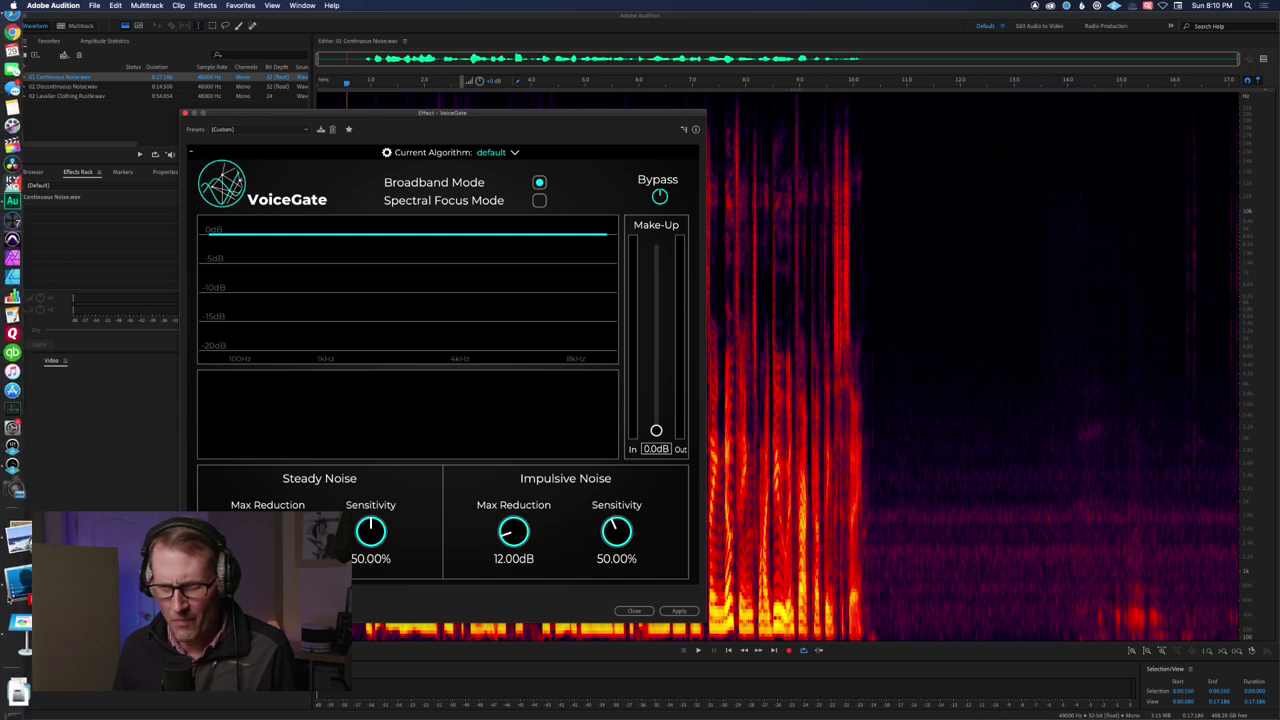
click(18, 570)
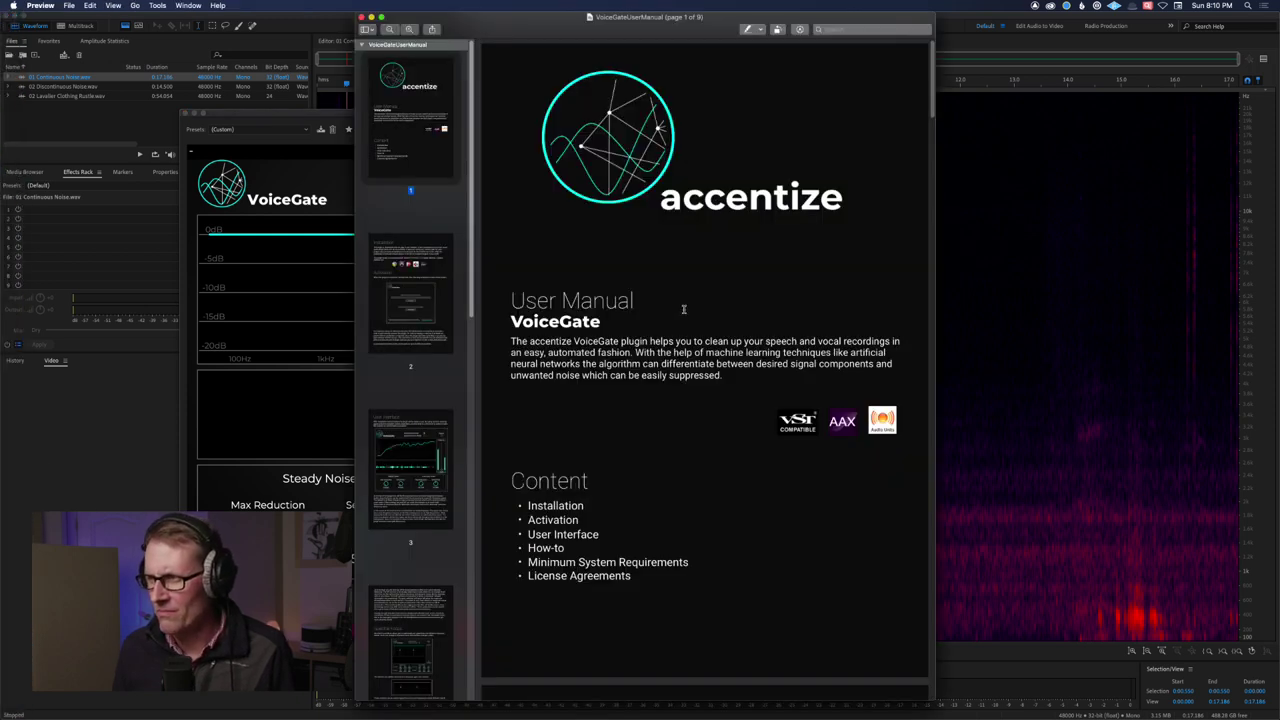
scroll(684, 310, down, 10)
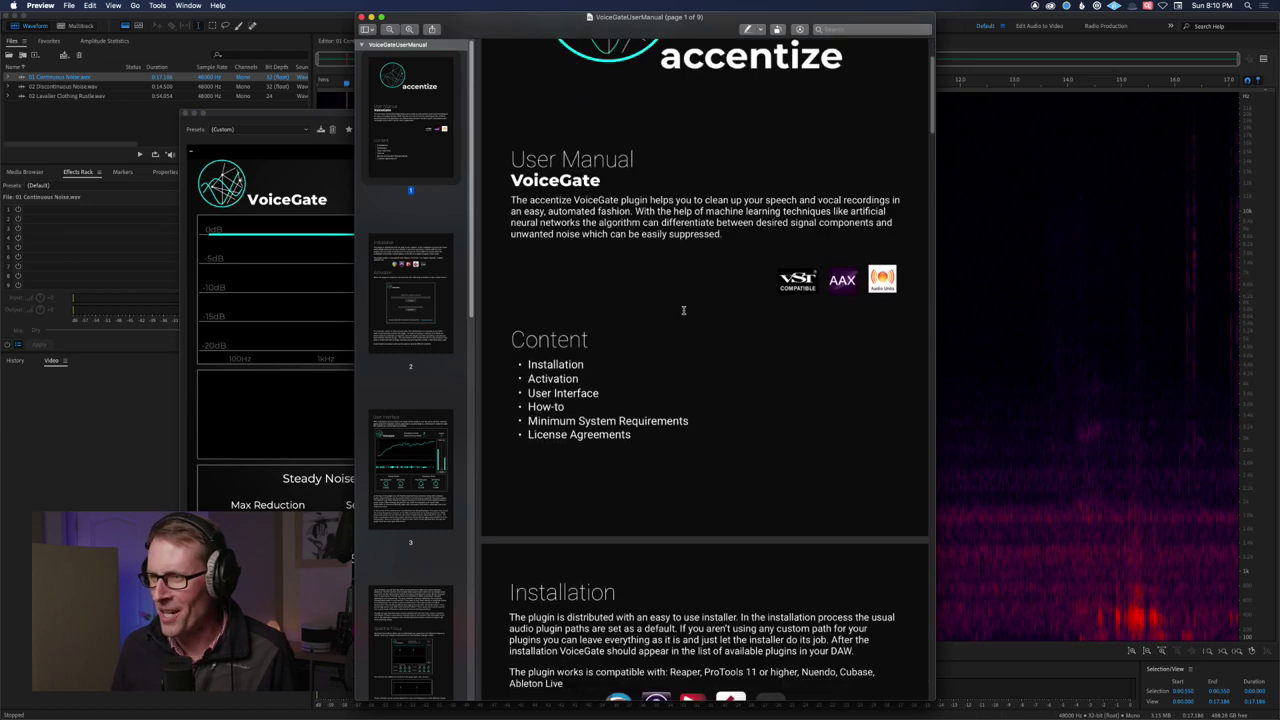
scroll(685, 308, down, 3)
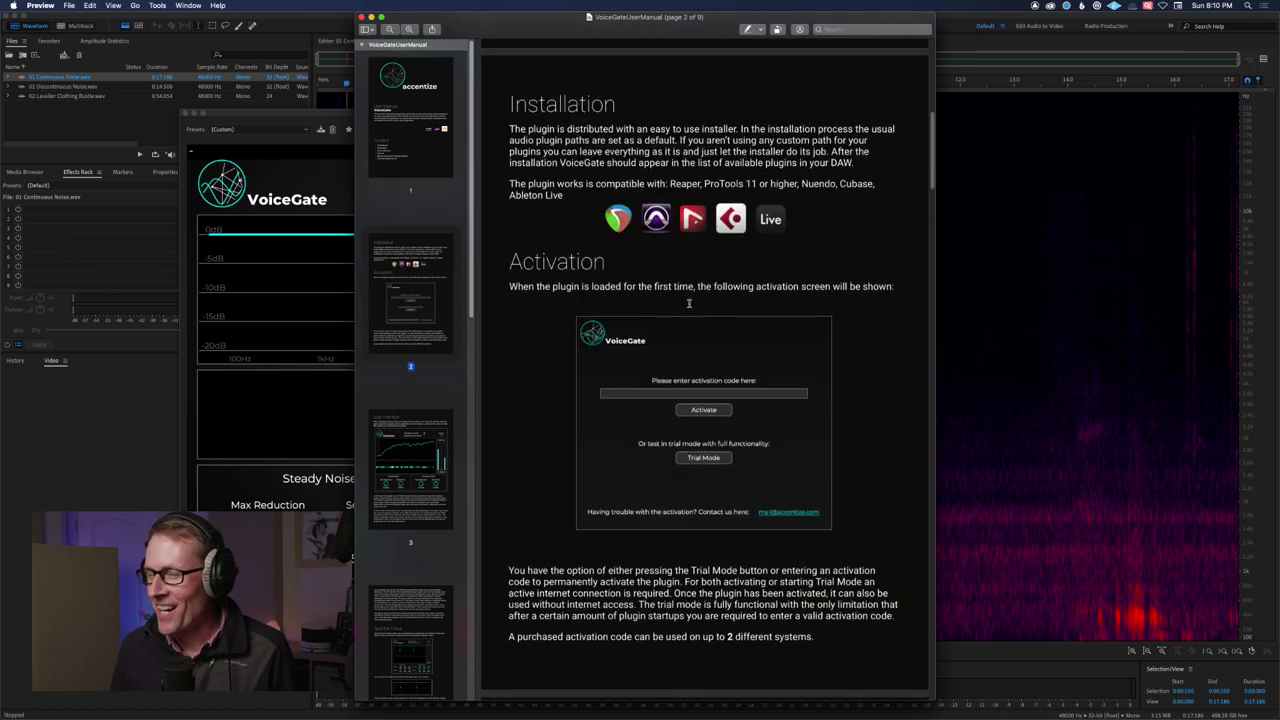
scroll(689, 302, down, 2)
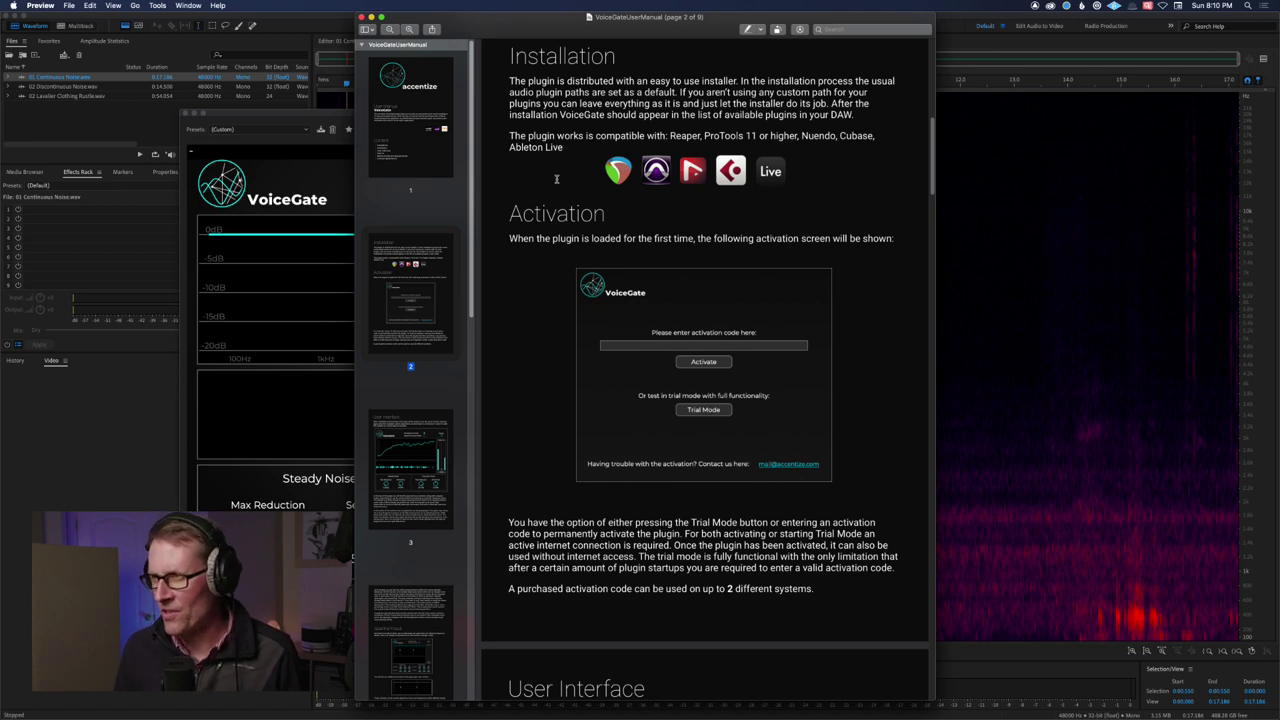
scroll(556, 180, down, 1)
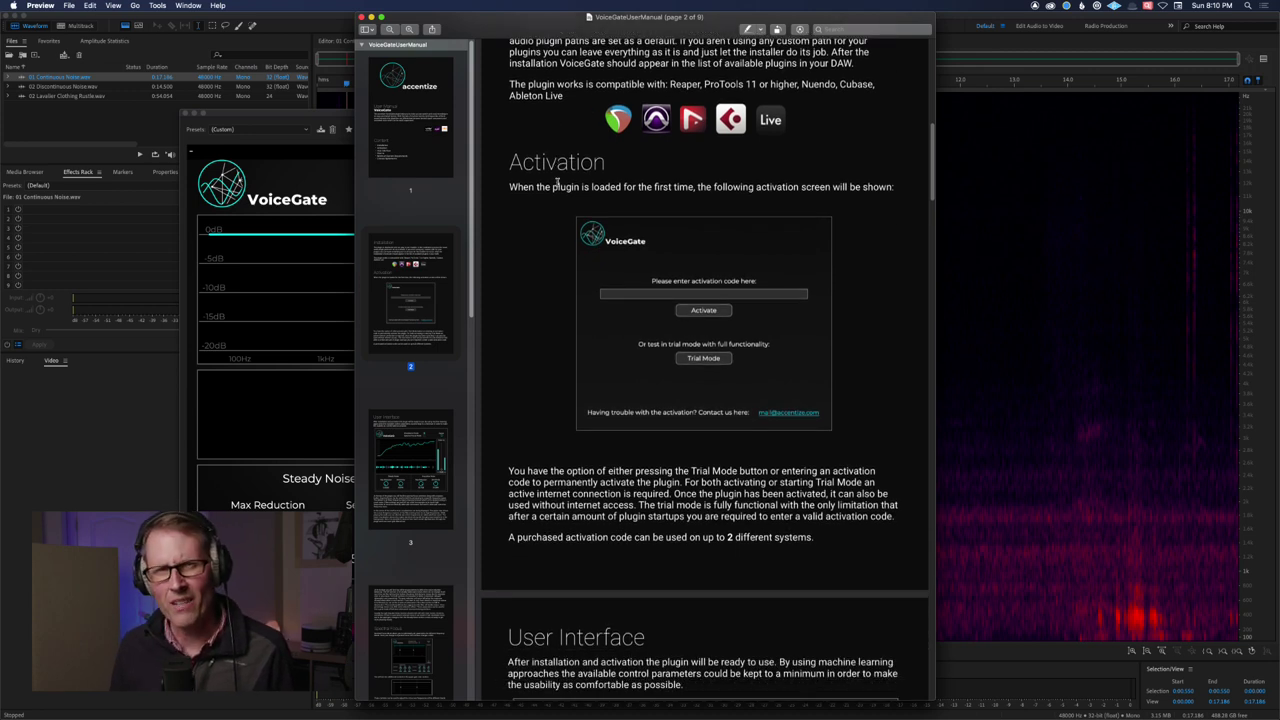
scroll(556, 183, down, 1)
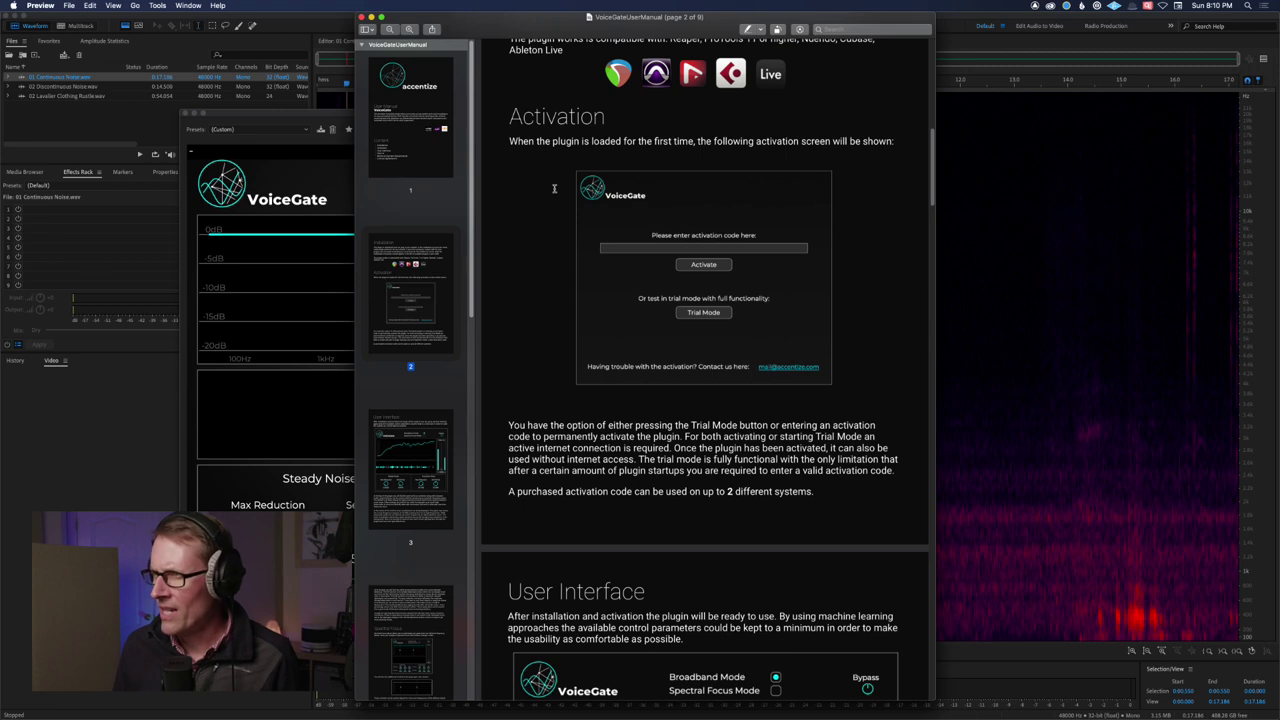
scroll(554, 188, down, 6)
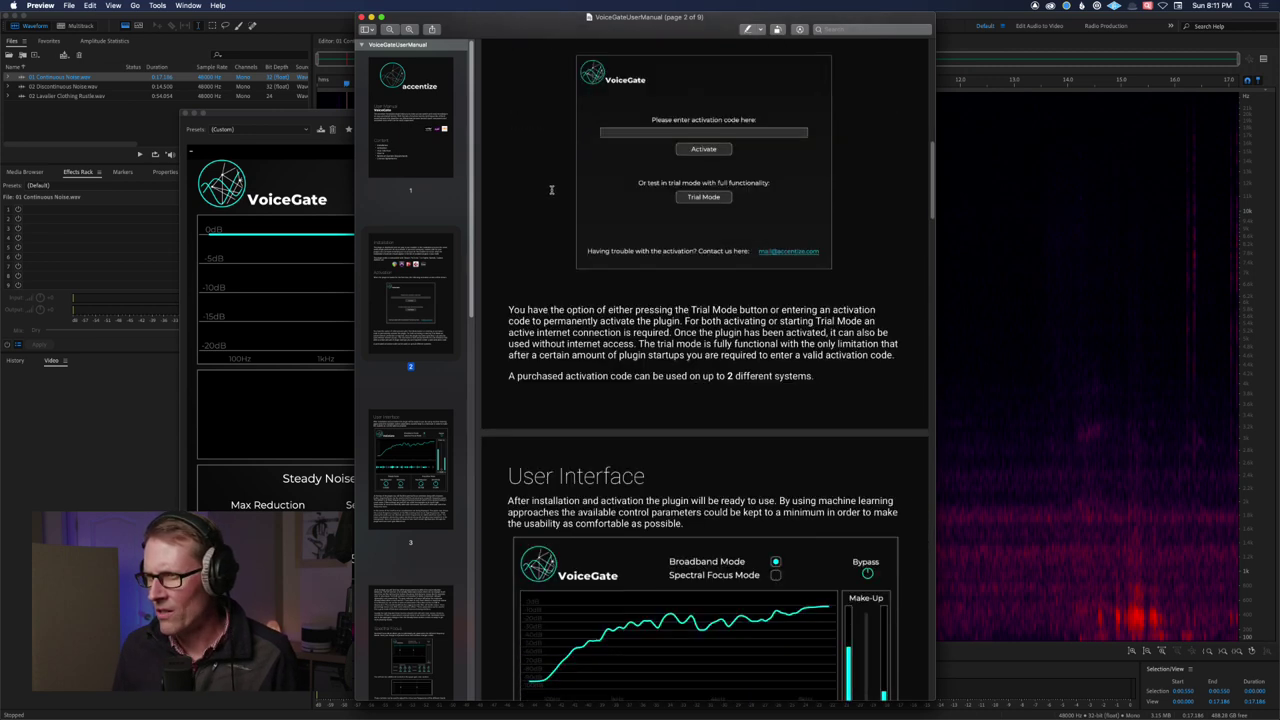
Read the manual's User Interface and Spectral Focus sections, and return to the VoiceGate effect in Adobe Audition.
scroll(551, 190, down, 4)
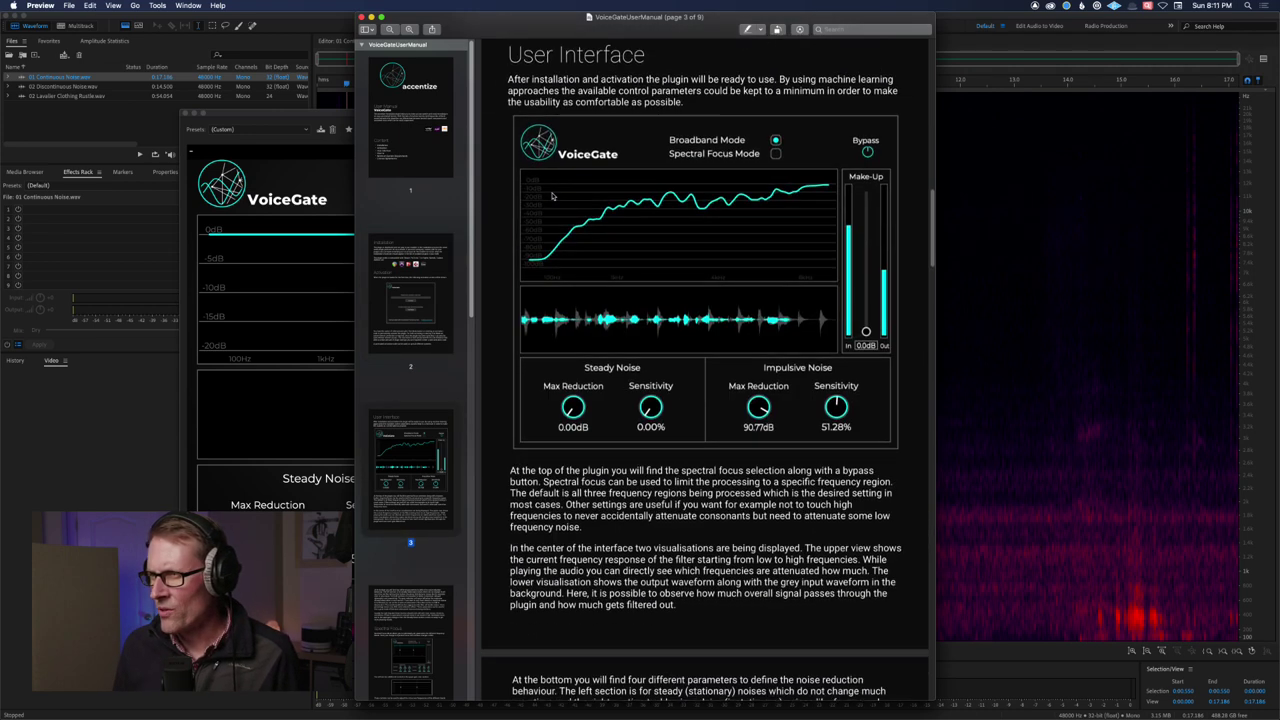
scroll(558, 205, down, 2)
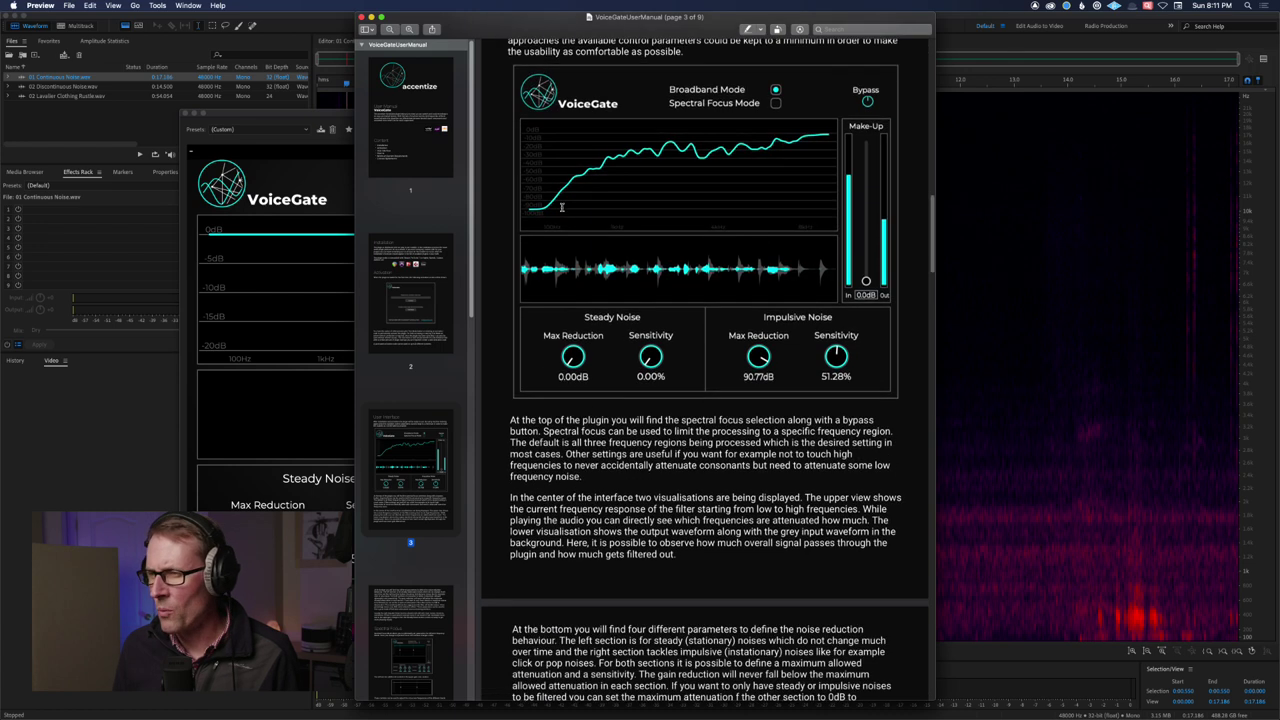
scroll(607, 423, down, 4)
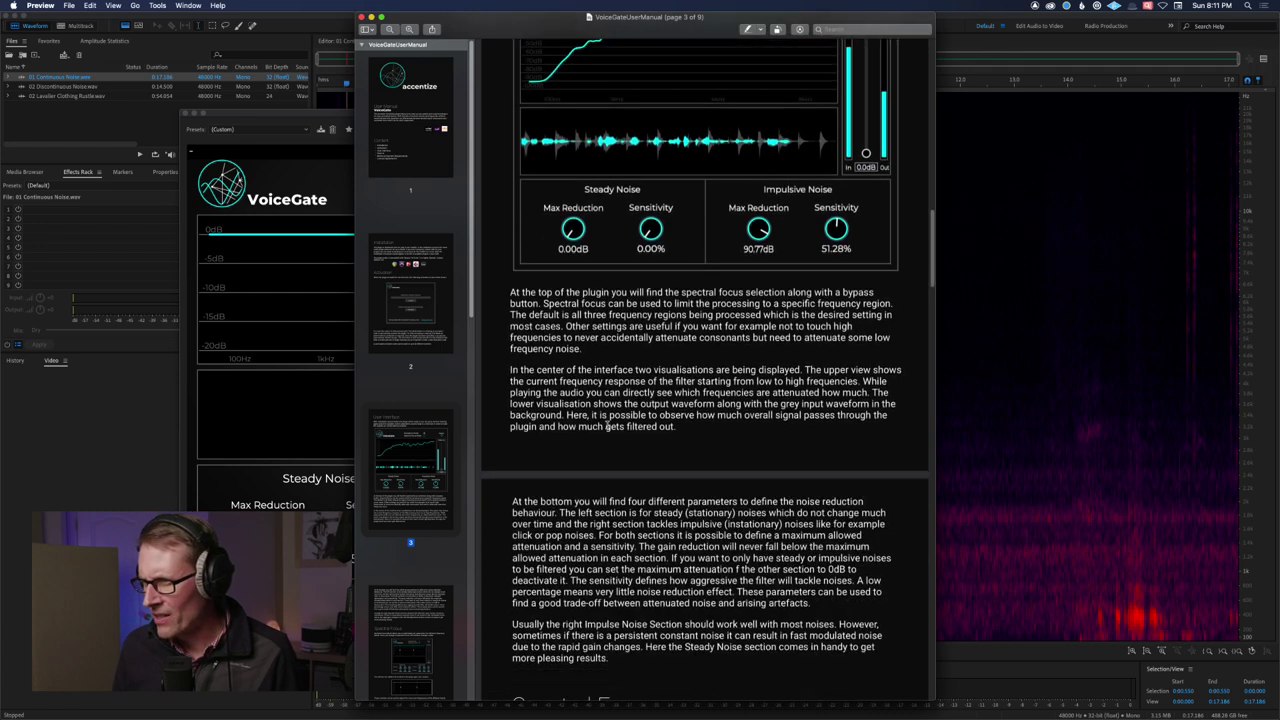
scroll(607, 423, down, 10)
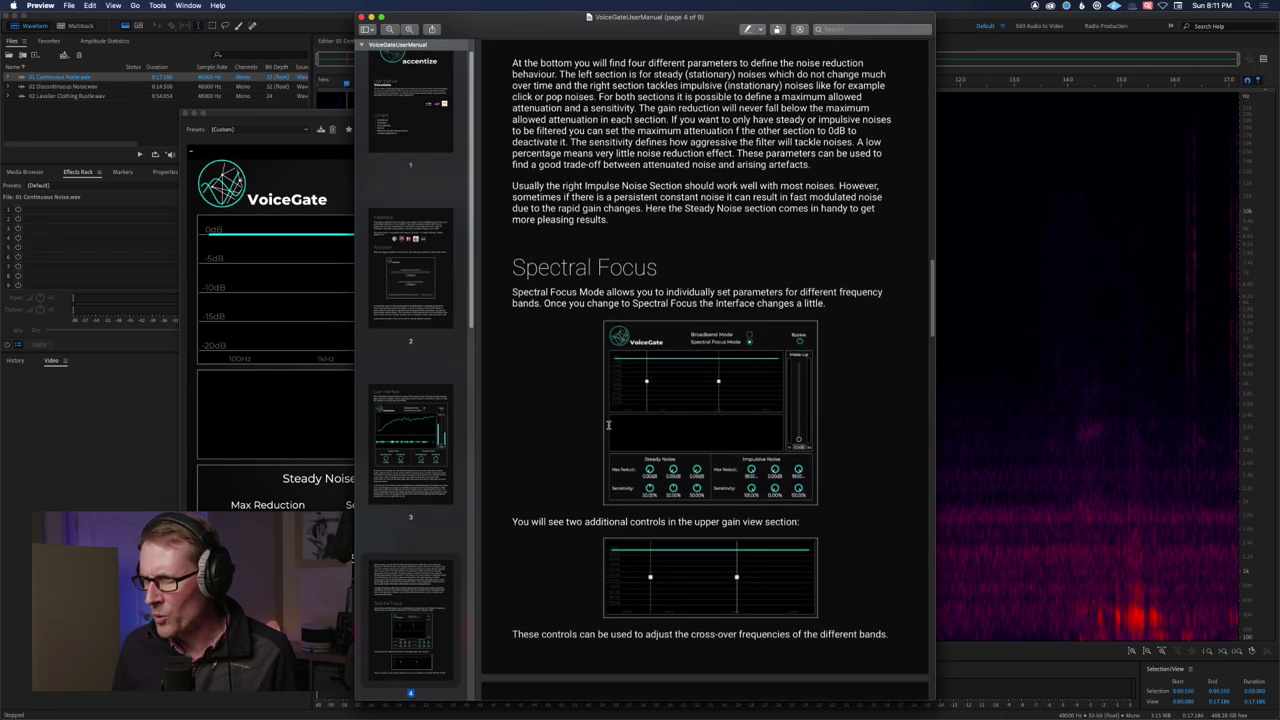
scroll(607, 423, down, 5)
scroll(610, 424, up, 6)
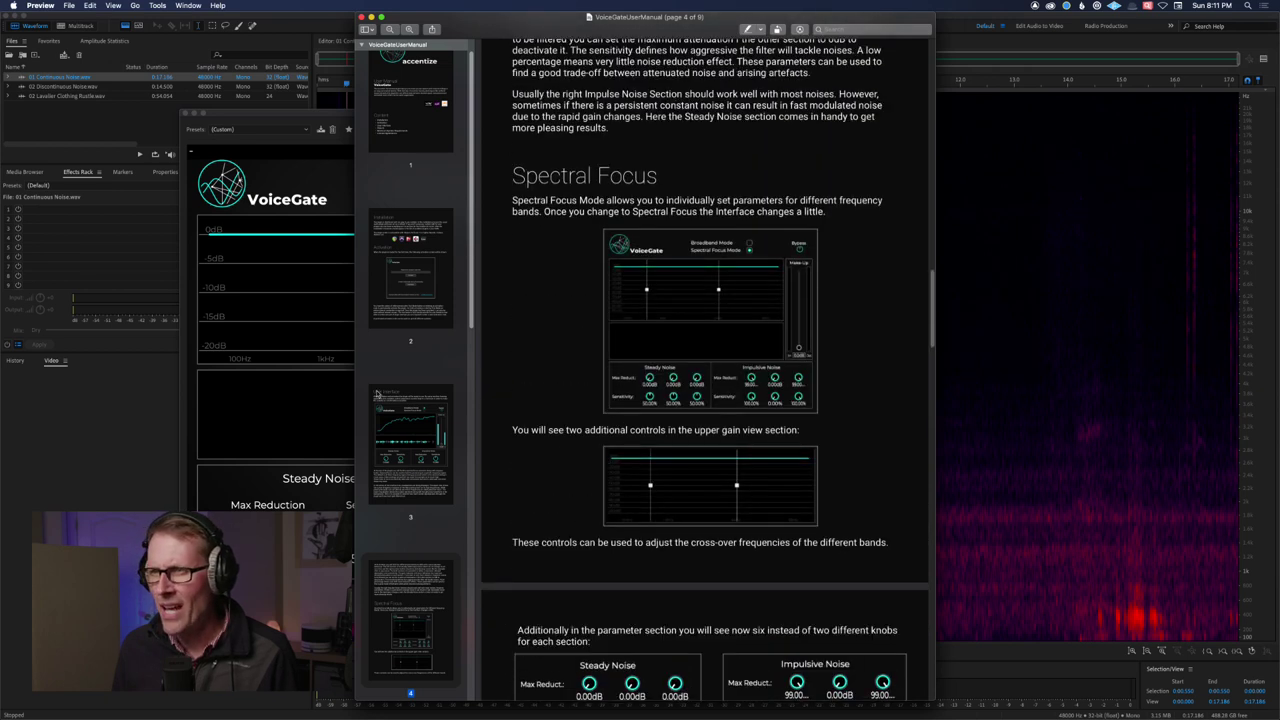
click(326, 335)
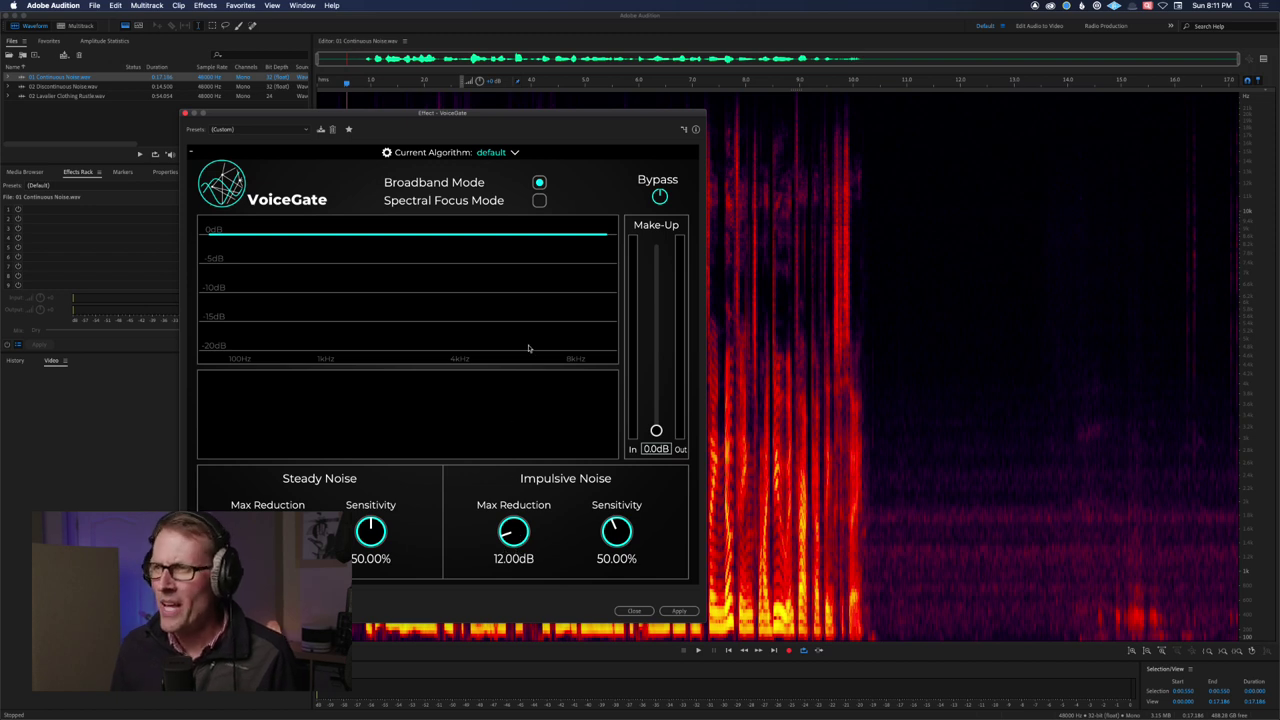
Move the VoiceGate window off the later part of the speech spectrogram, and toggle its bypass several times, leaving the effect active.
drag(510, 117, 359, 198)
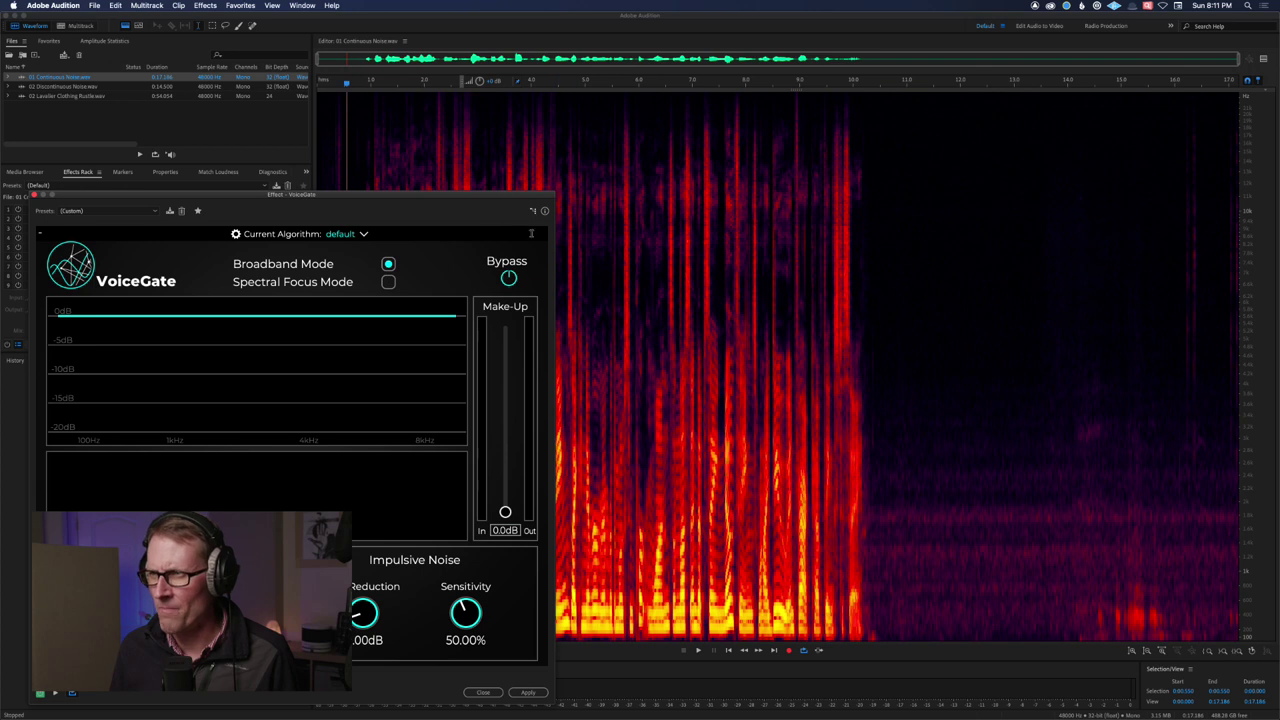
drag(486, 198, 470, 167)
click(494, 247)
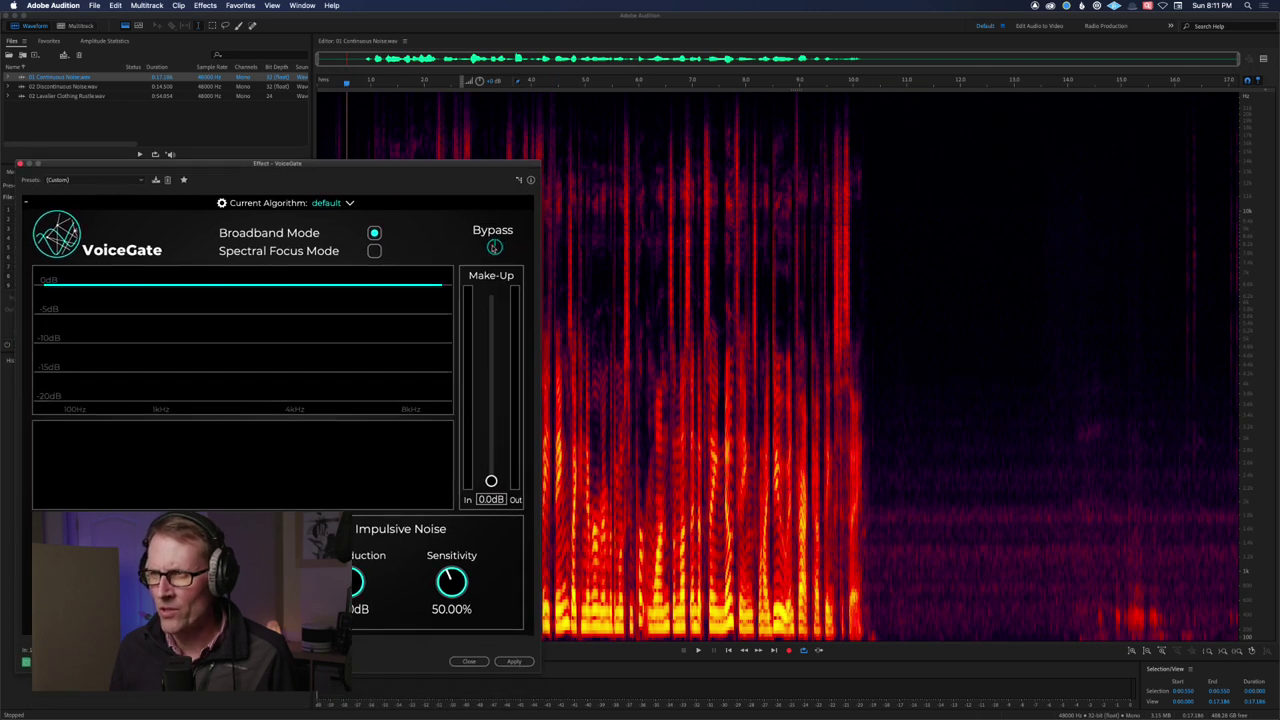
click(494, 247)
click(494, 247)
click(494, 247)
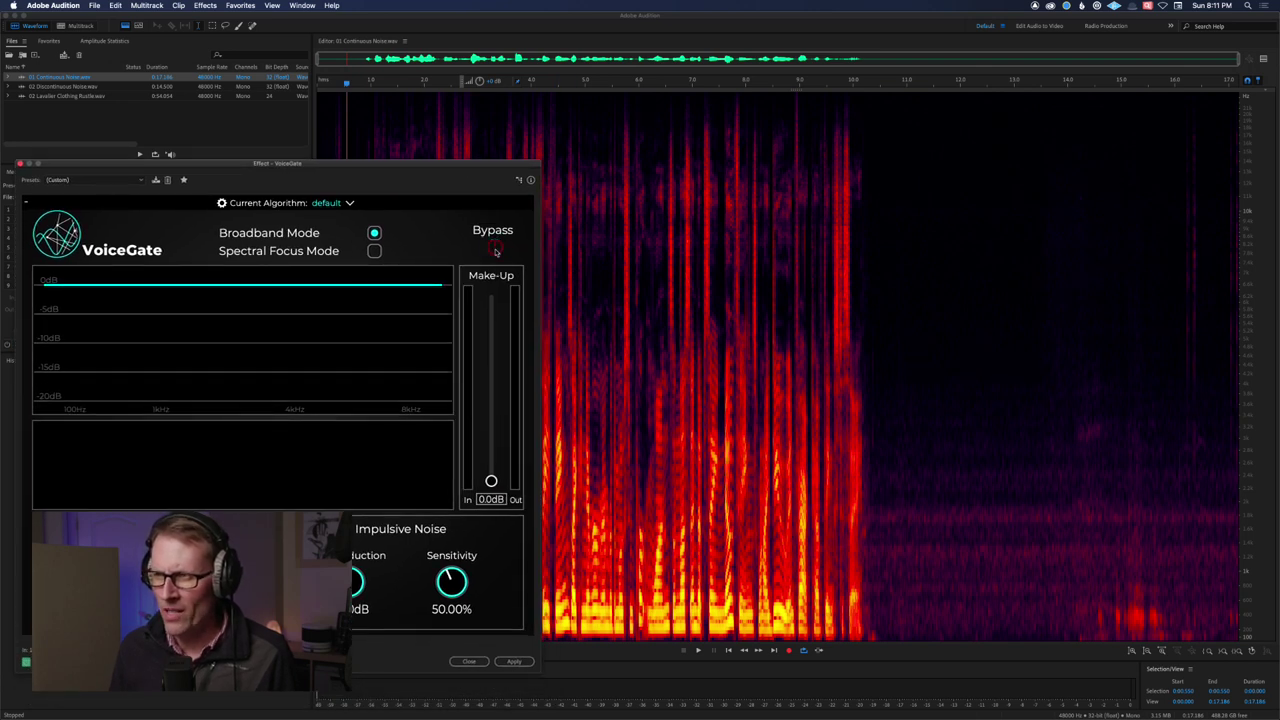
click(494, 247)
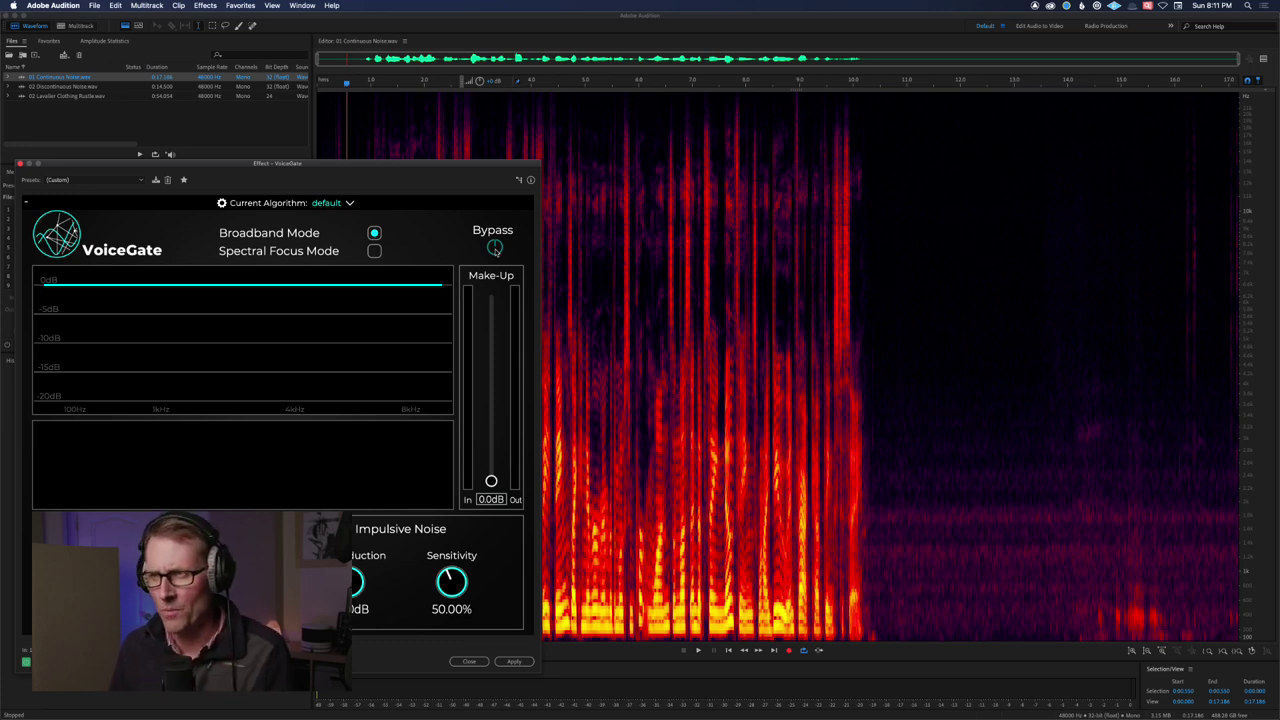
click(494, 248)
Play the recording from about 0.48 seconds, switching VoiceGate's bypass on and off to compare speech and noise, and stop playback during the noise-only section.
click(342, 115)
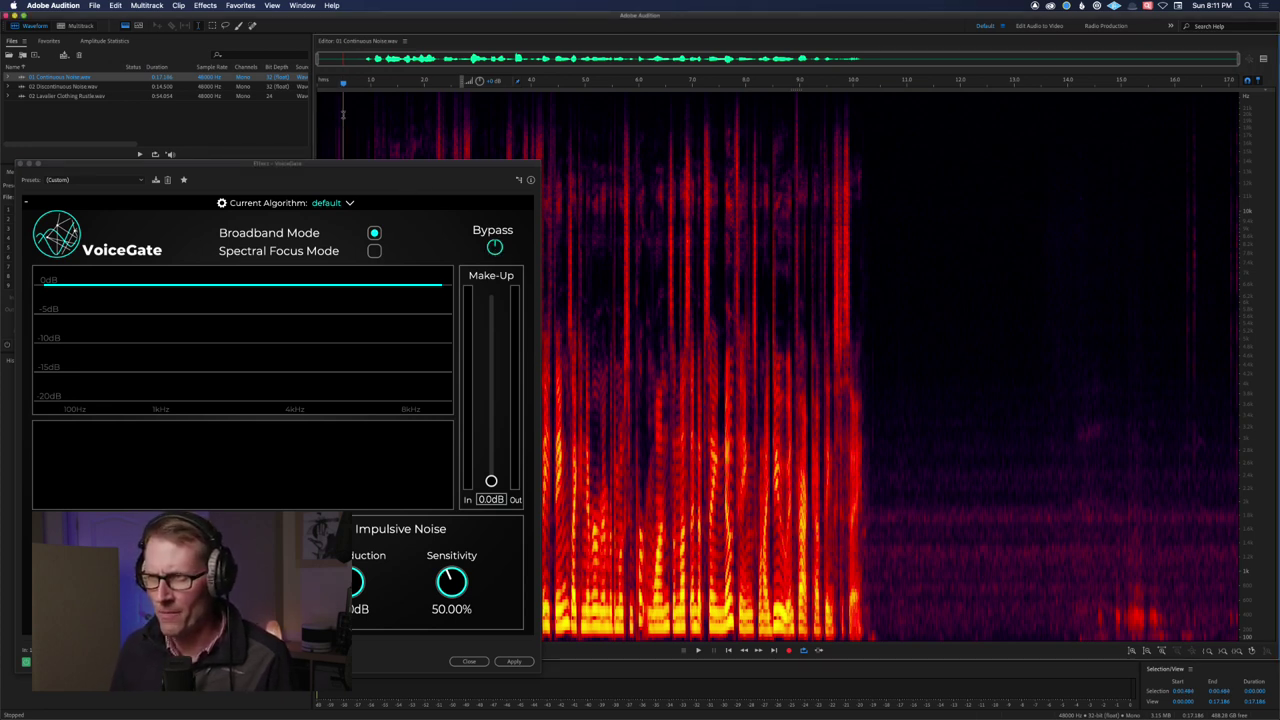
key(space)
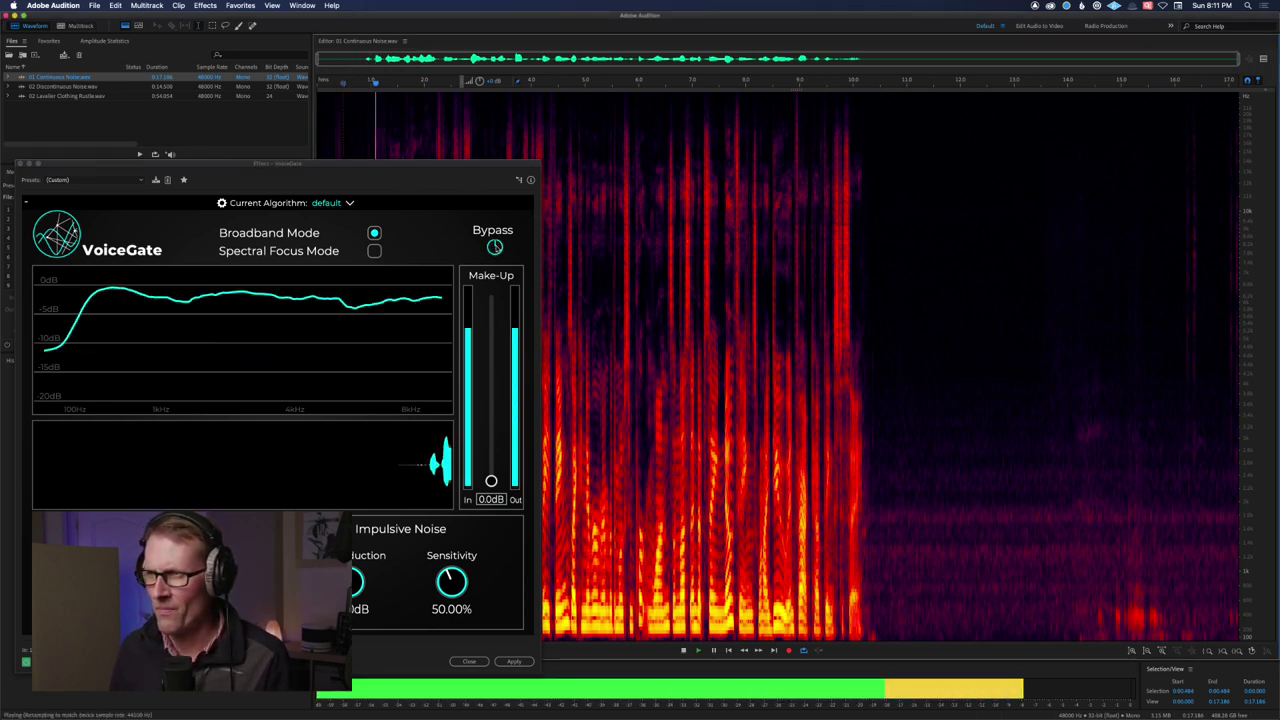
click(494, 247)
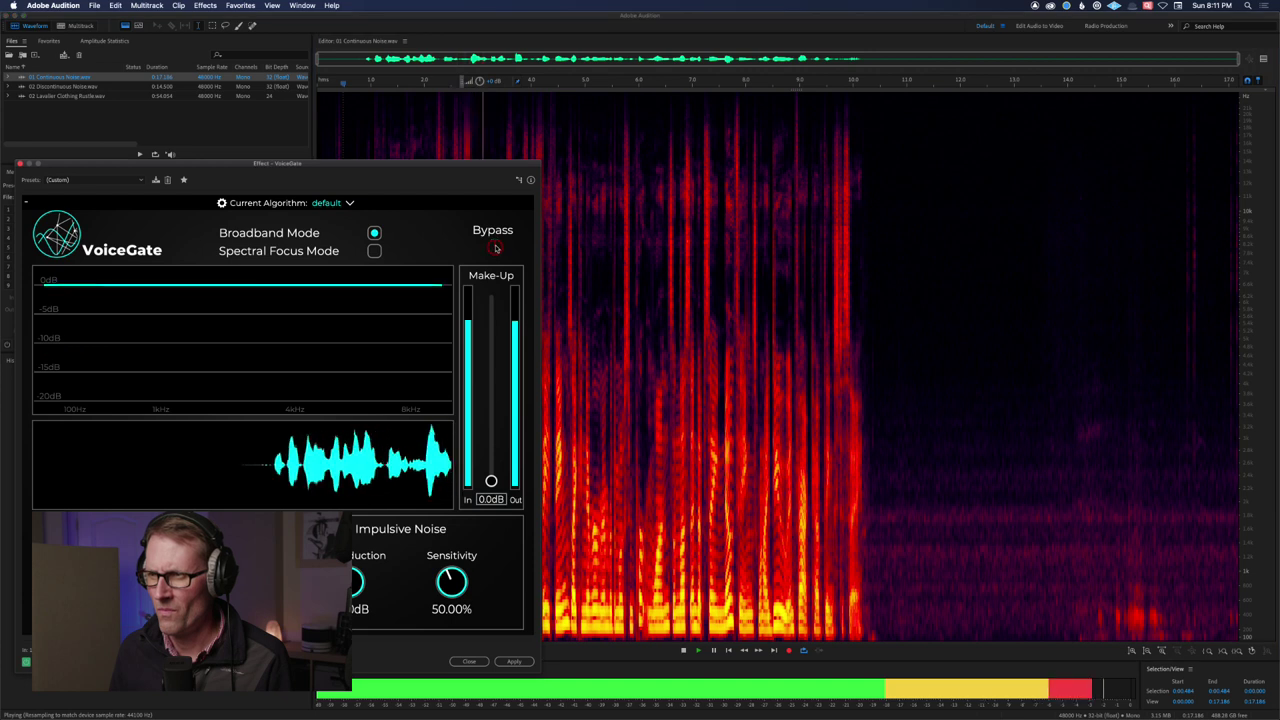
click(494, 247)
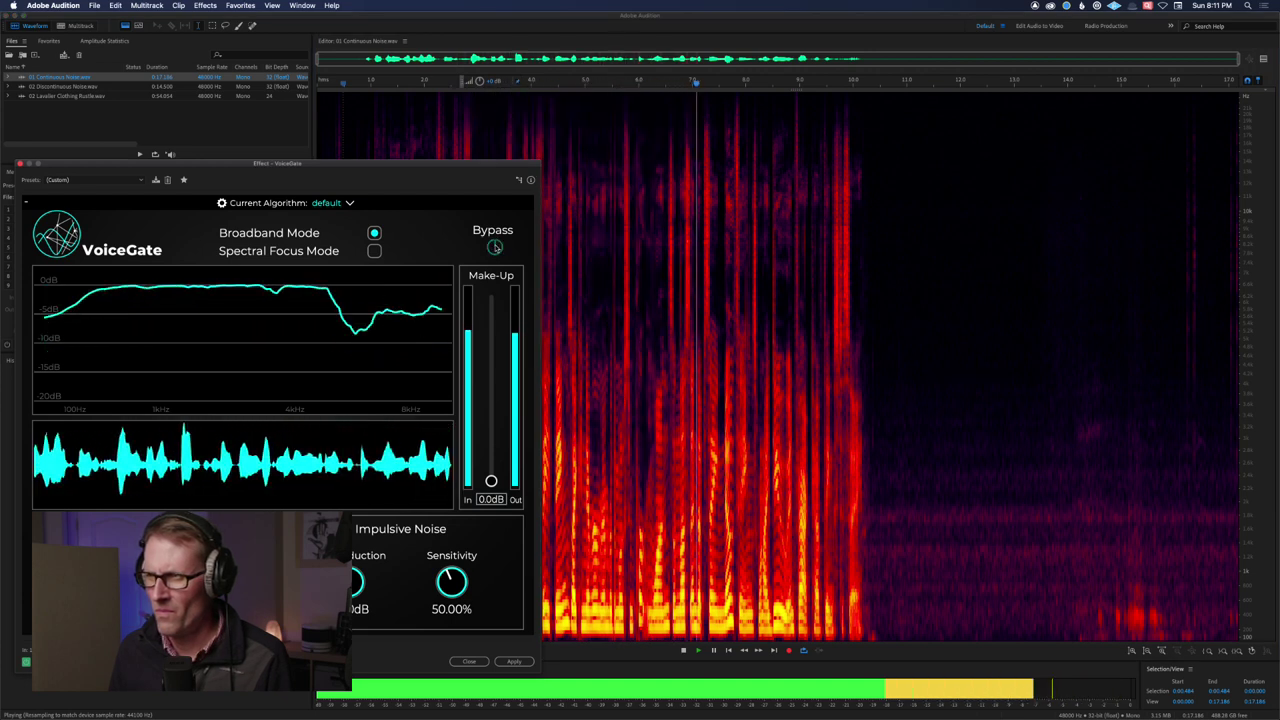
click(494, 247)
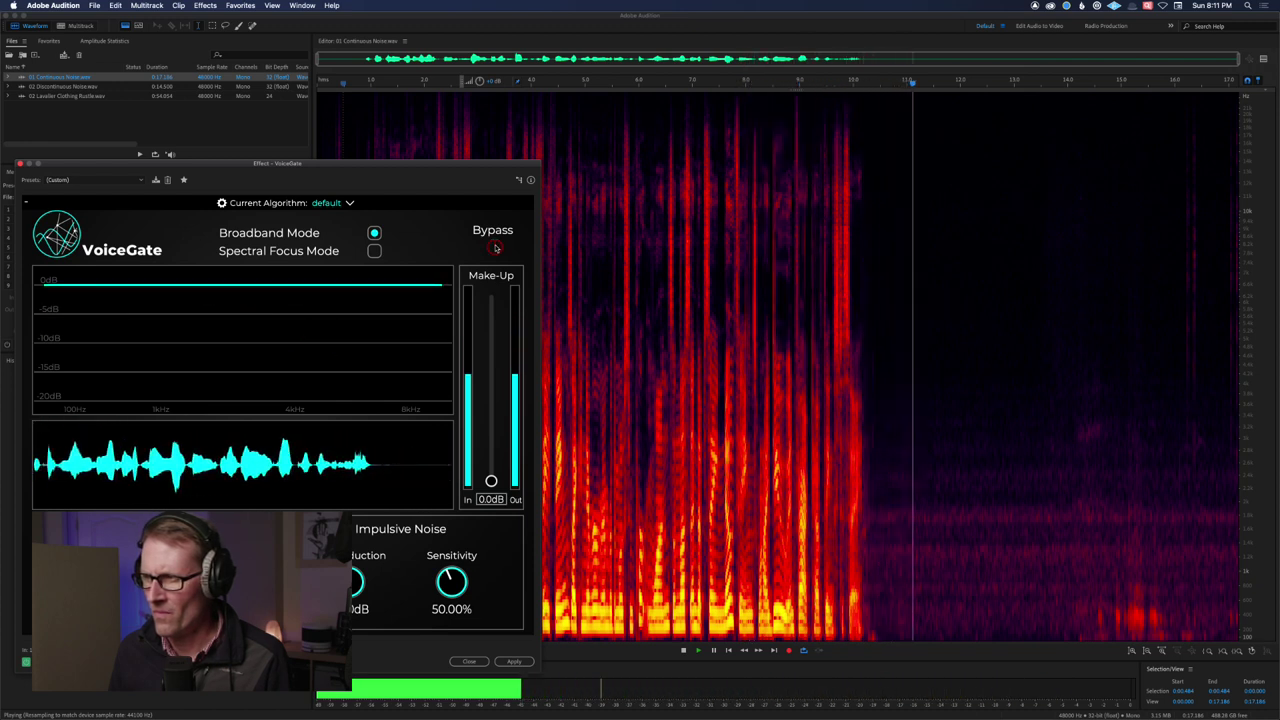
click(494, 247)
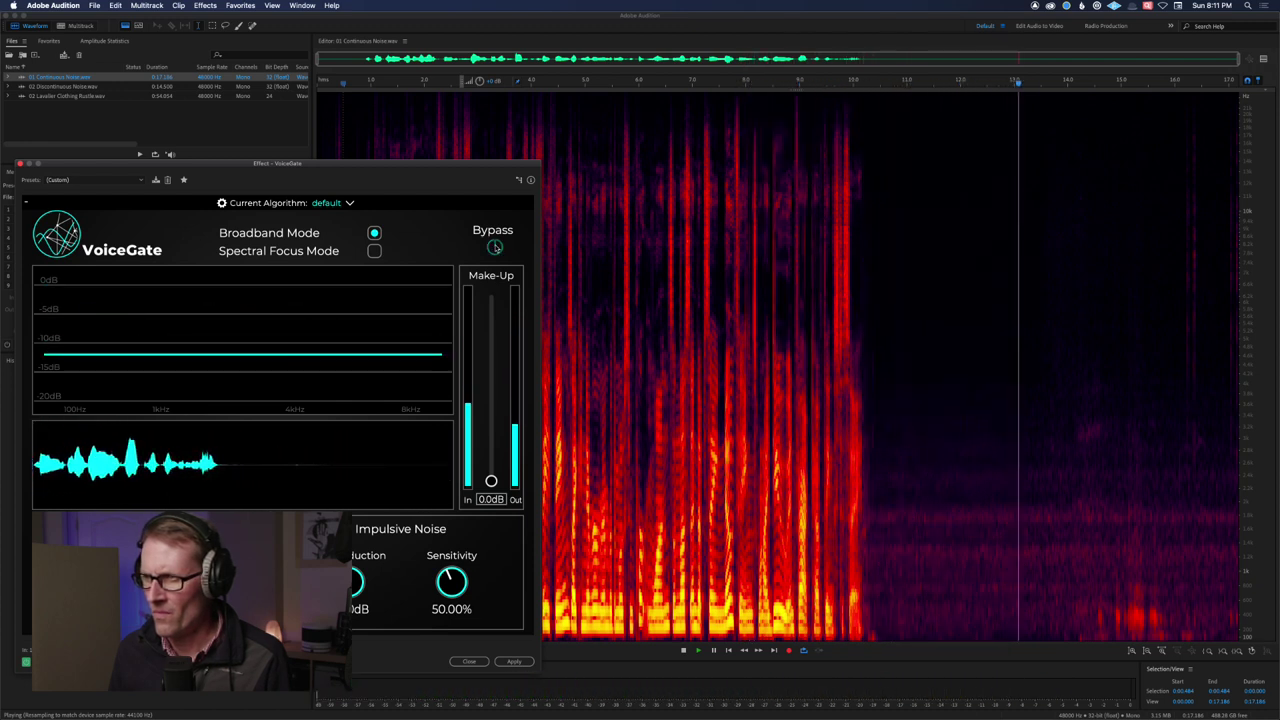
click(494, 247)
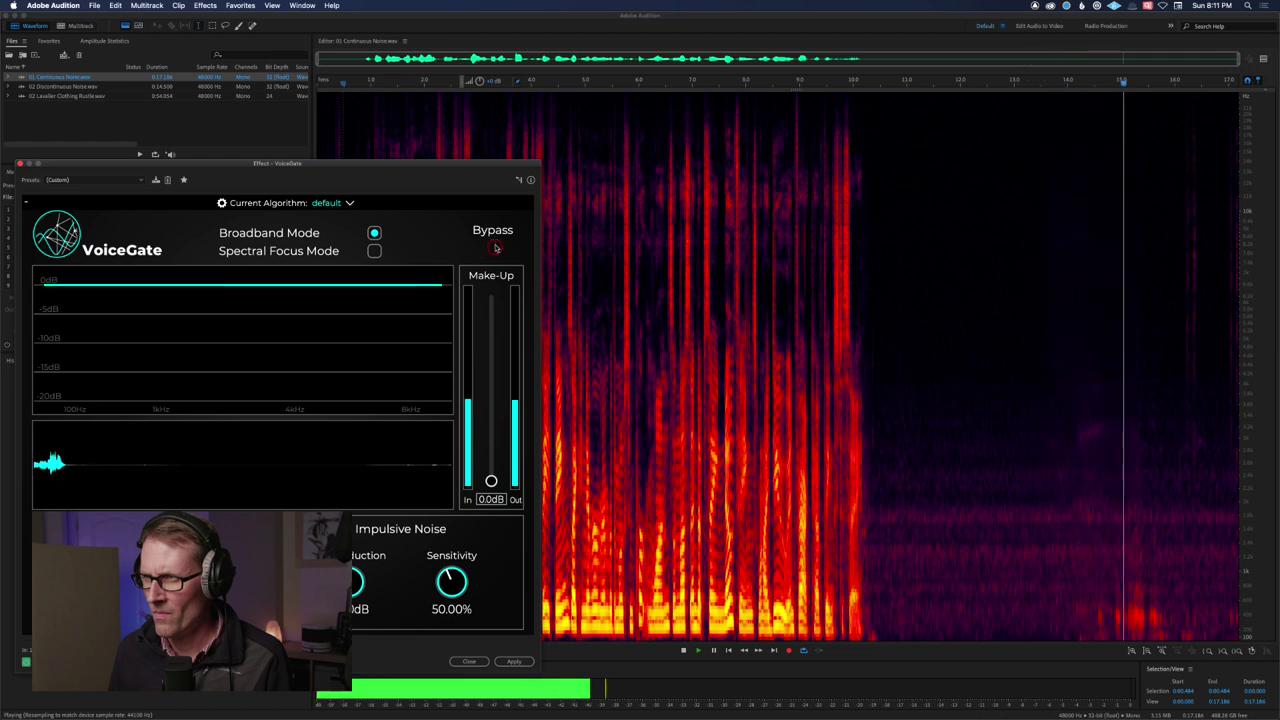
click(494, 247)
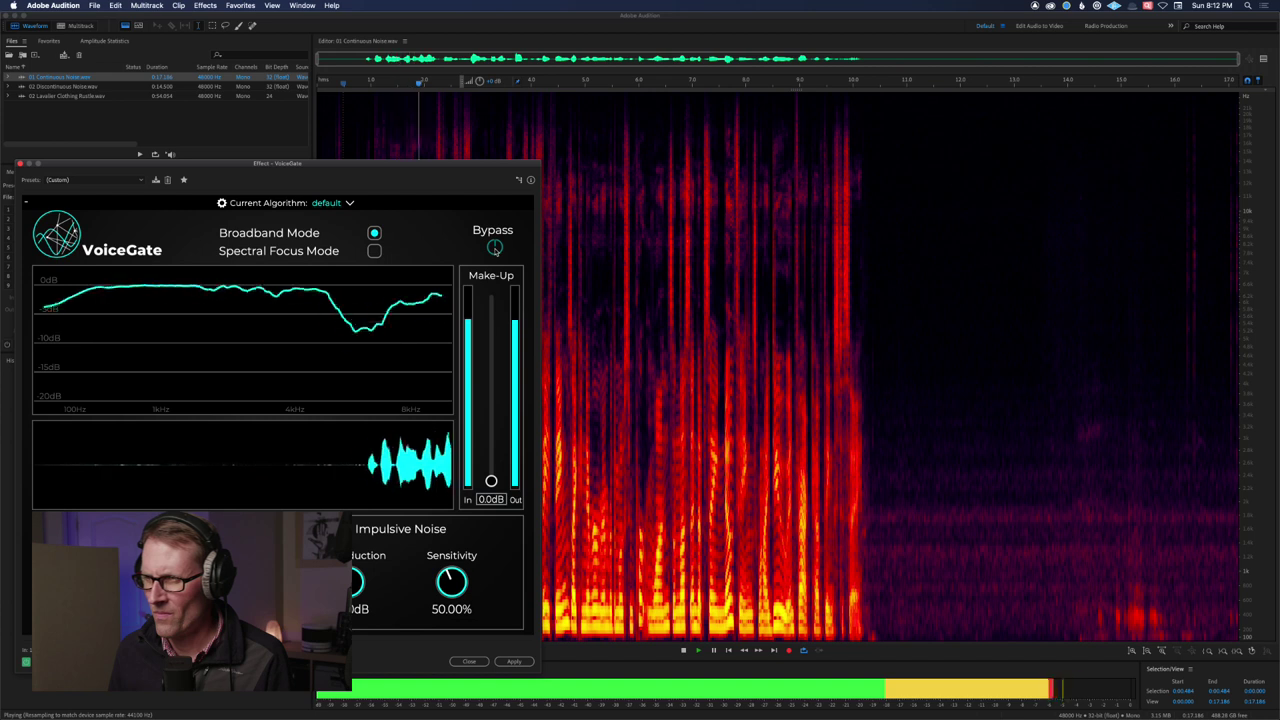
click(494, 247)
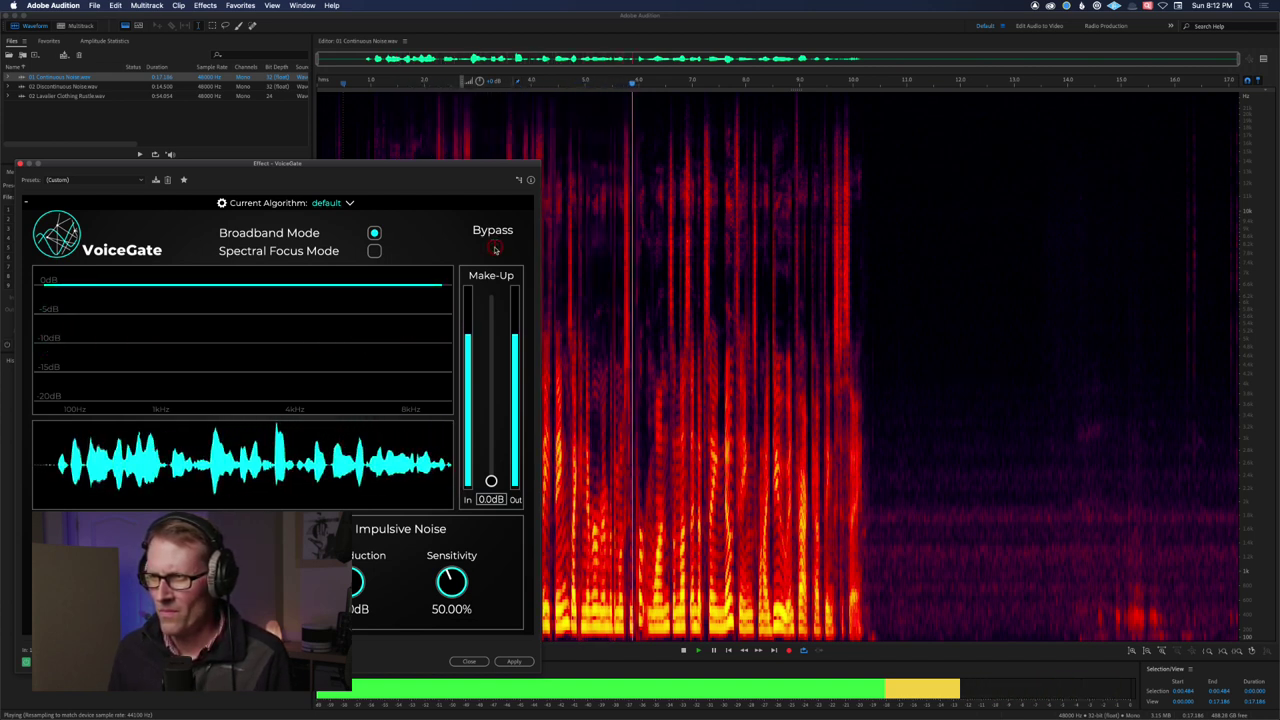
click(494, 248)
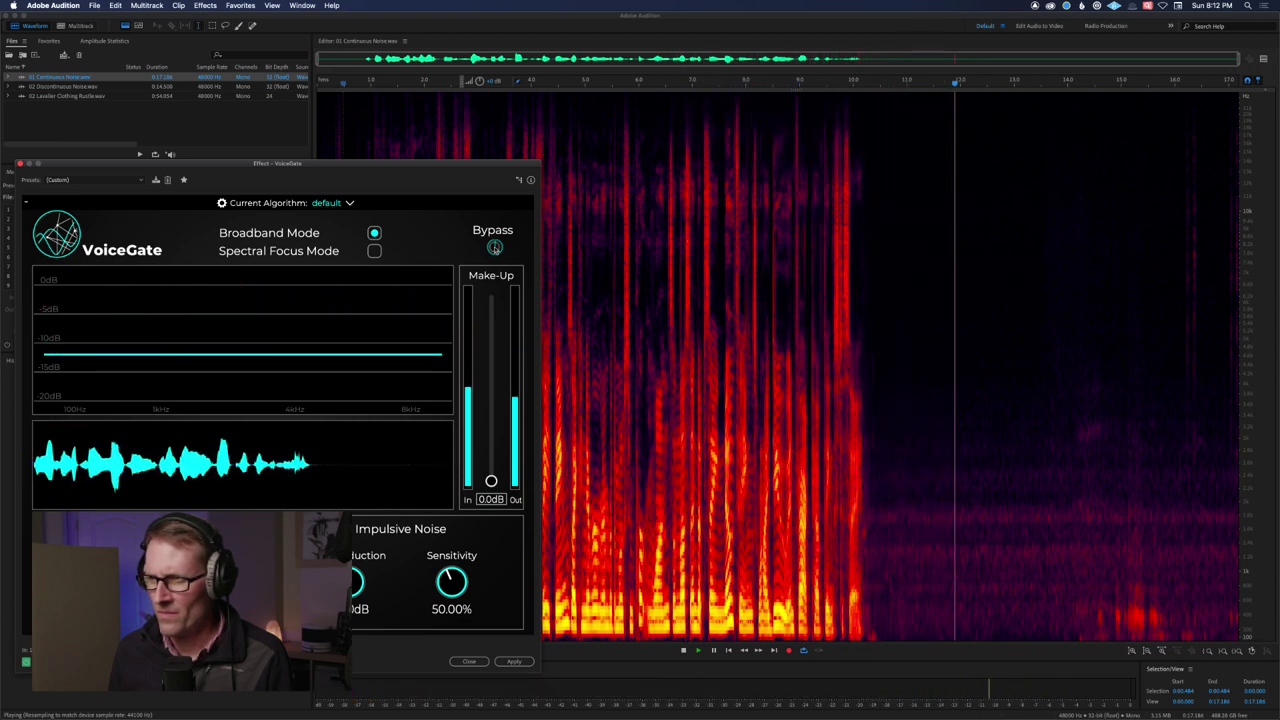
click(494, 248)
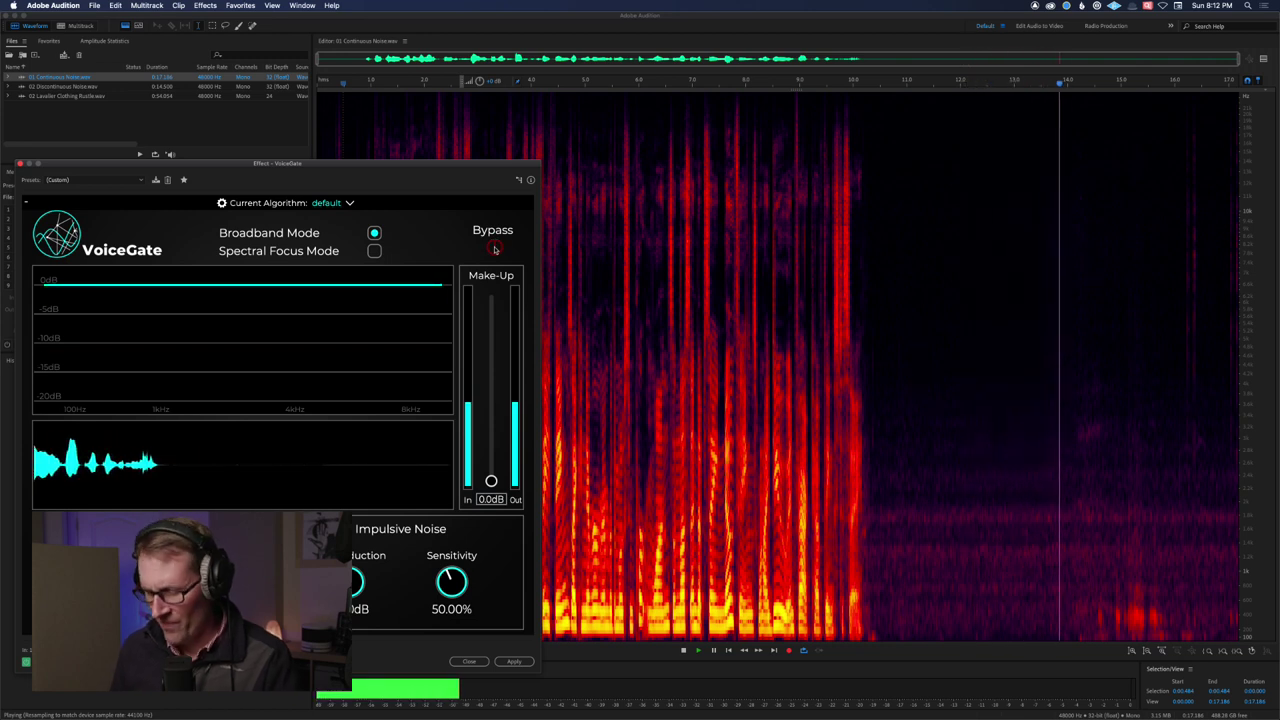
key(space)
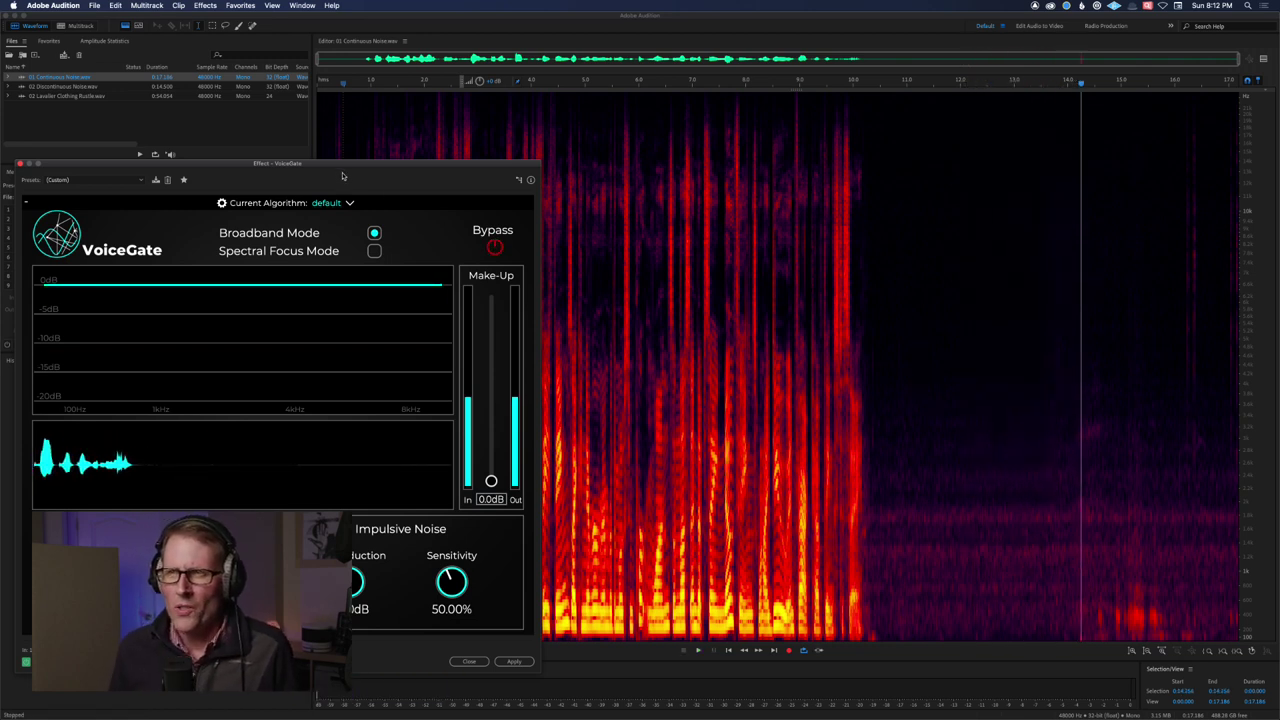
Move the VoiceGate window back toward the middle of the workspace and turn off its bypass.
drag(332, 164, 558, 161)
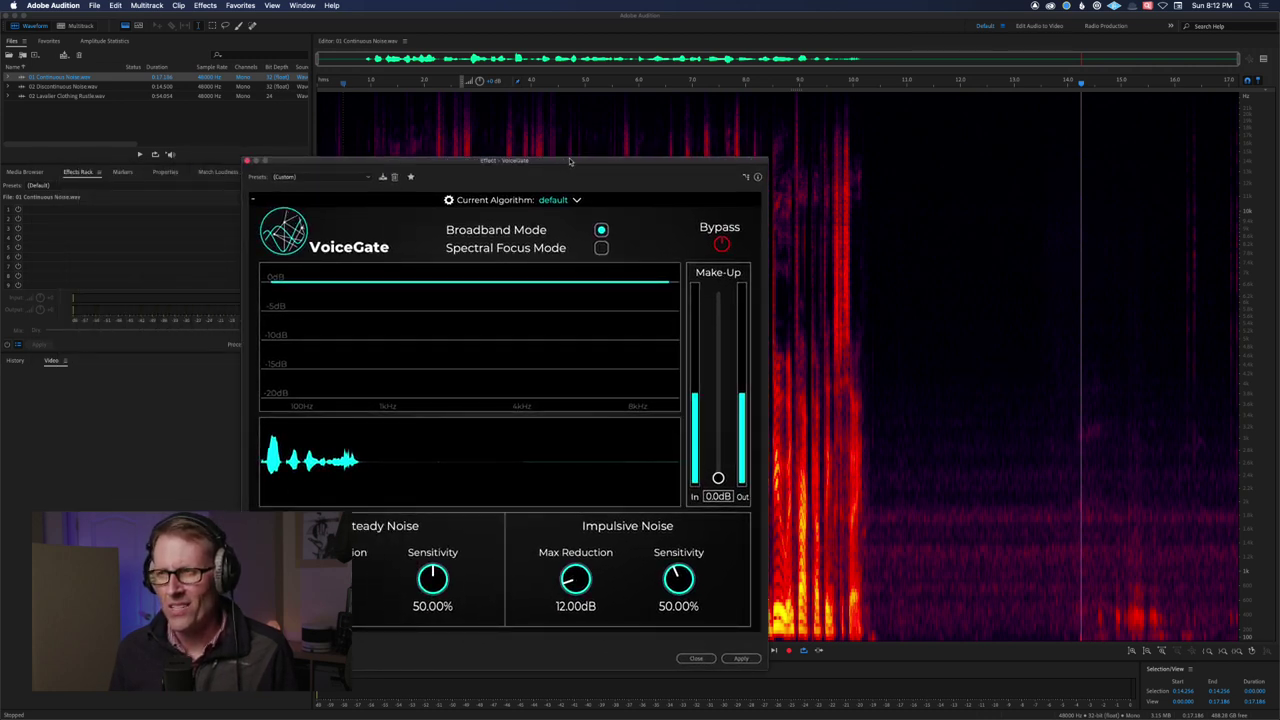
click(722, 245)
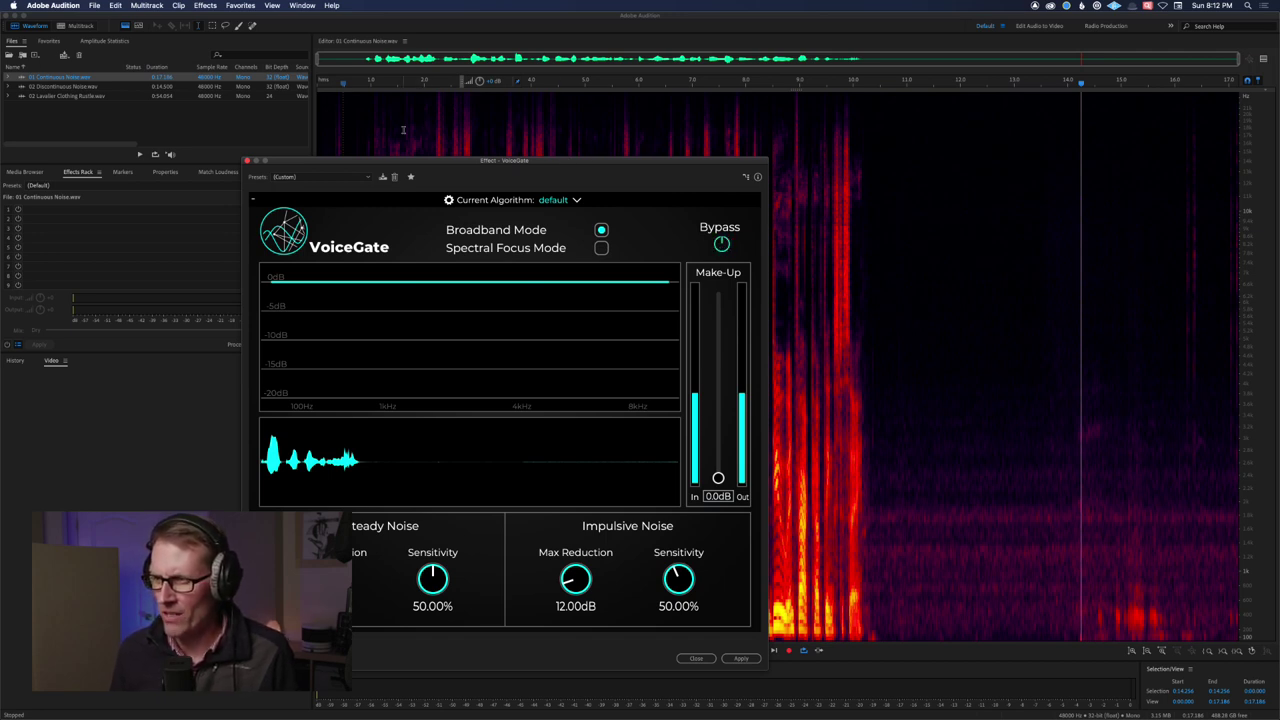
Return the playhead to near the start, and sweep VoiceGate's Impulsive Noise sensitivity down to 15.03% and up to 120%, ending at 120%.
click(332, 131)
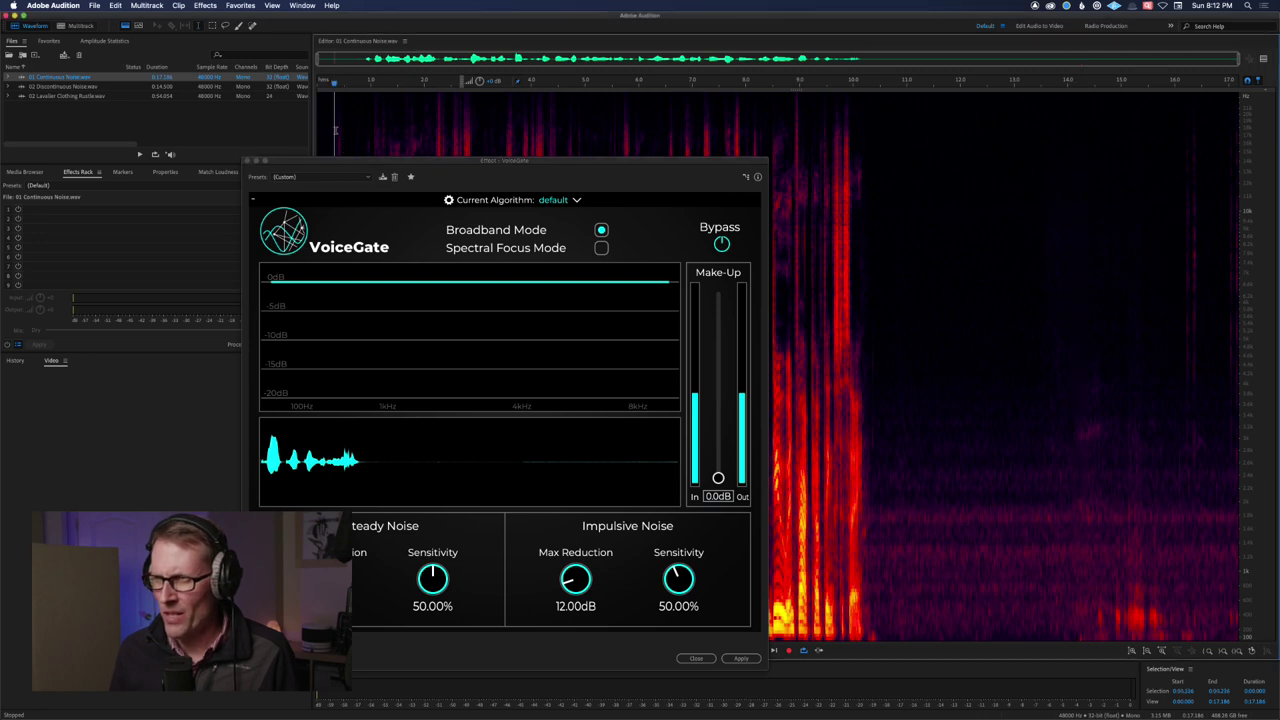
drag(676, 588, 684, 633)
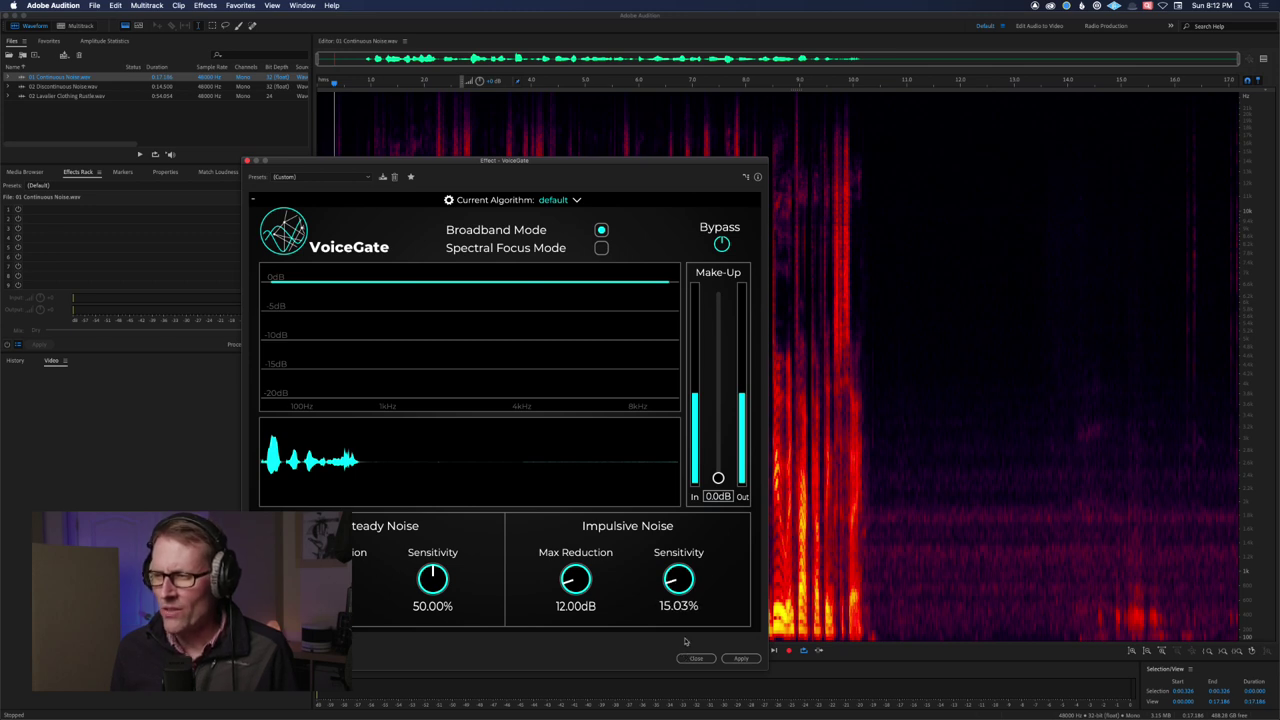
drag(677, 583, 655, 331)
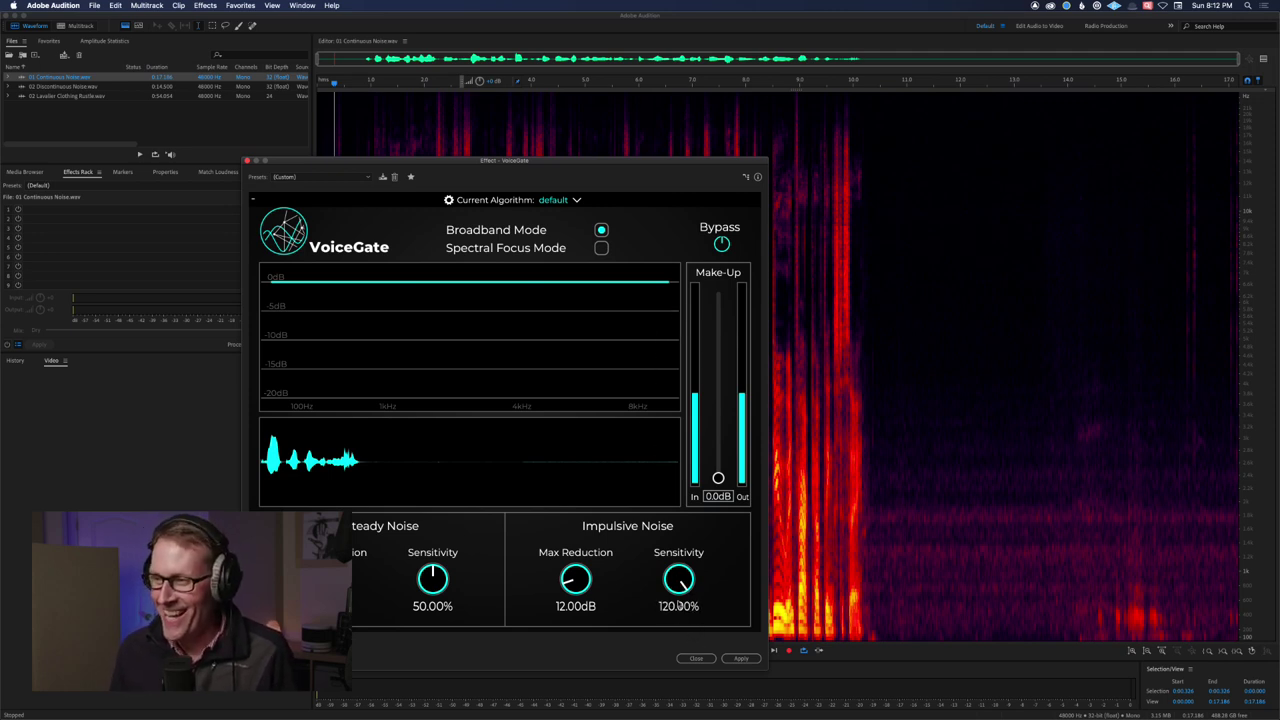
mouse_move(675, 588)
mouse_down()
mouse_move(676, 620)
mouse_move(667, 578)
mouse_up()
drag(679, 639, 706, 716)
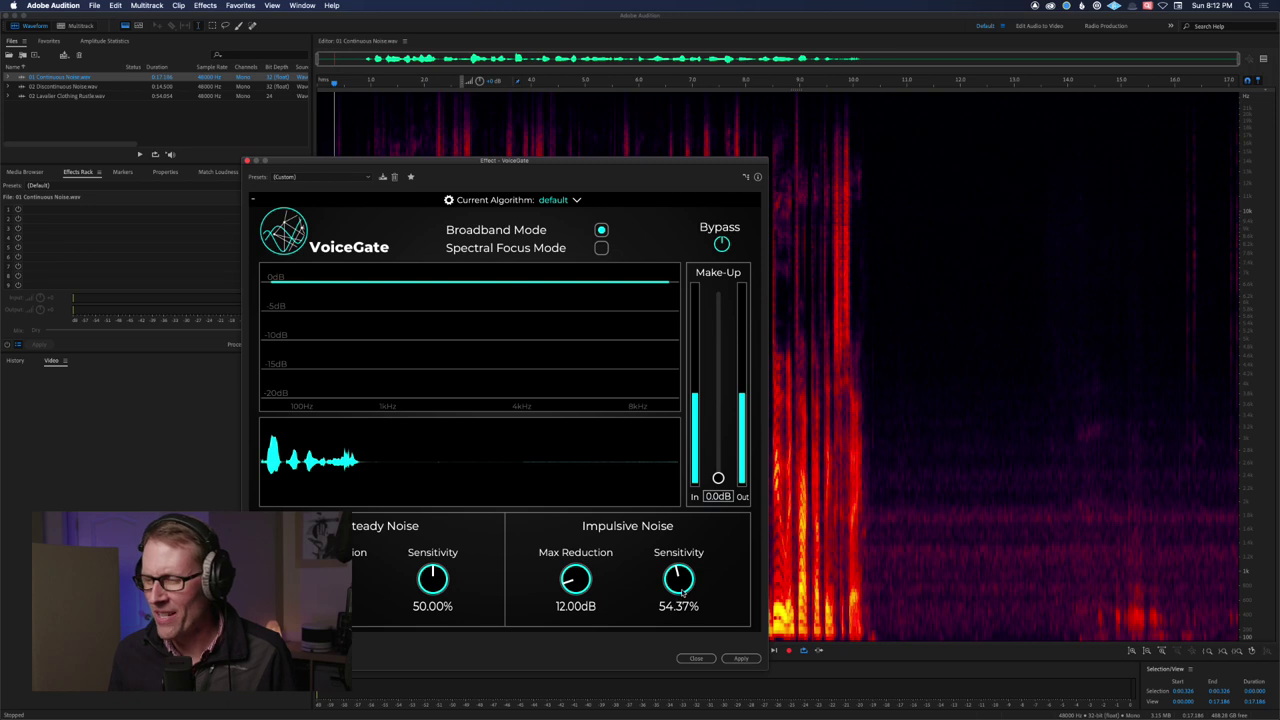
drag(680, 503, 664, 373)
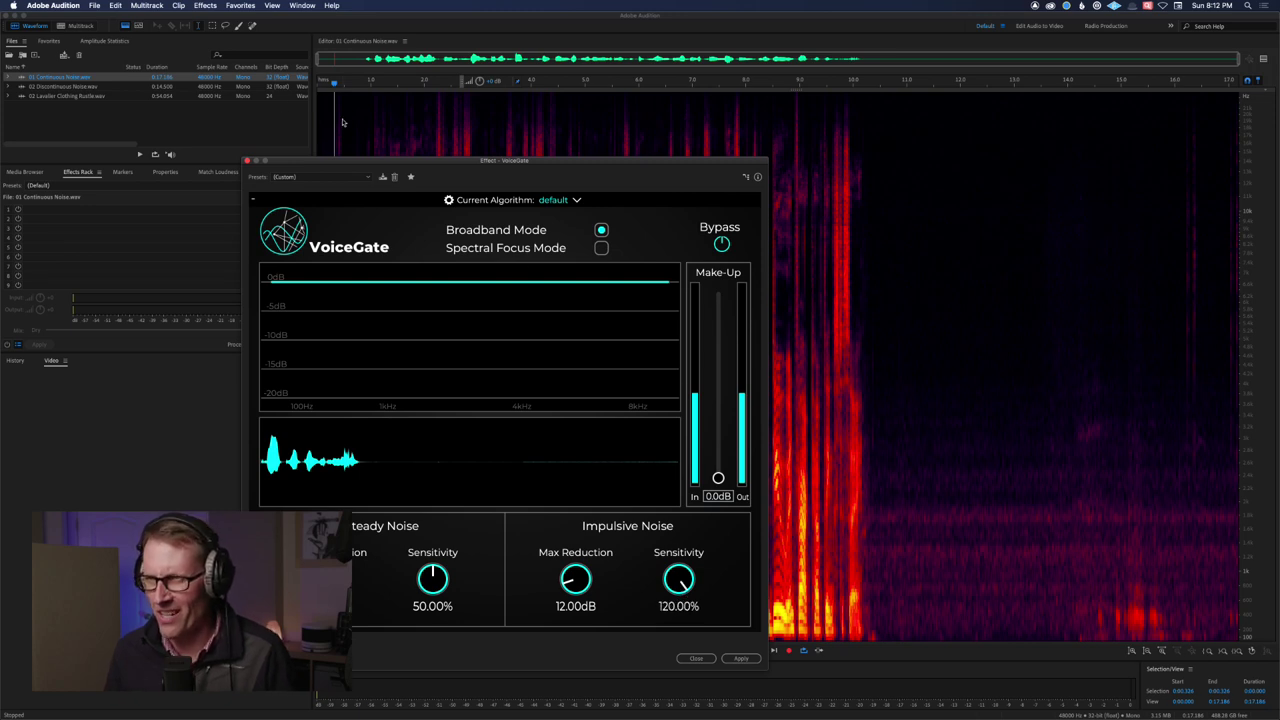
Play the recording from about 0.3 seconds with VoiceGate active, and bring the Impulsive Noise sensitivity down to 50.91%.
click(333, 112)
key(space)
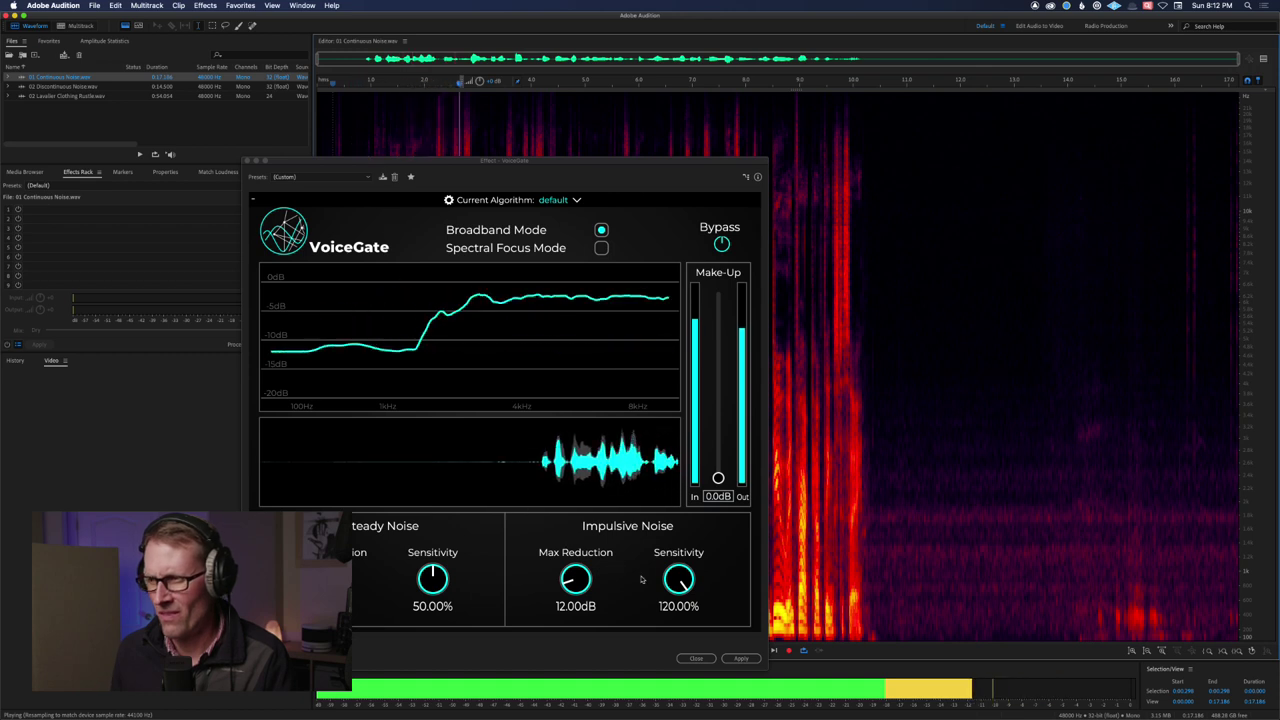
mouse_move(679, 578)
mouse_down()
mouse_move(686, 702)
mouse_move(671, 481)
mouse_move(690, 705)
mouse_move(668, 453)
mouse_move(689, 630)
mouse_move(681, 592)
mouse_up()
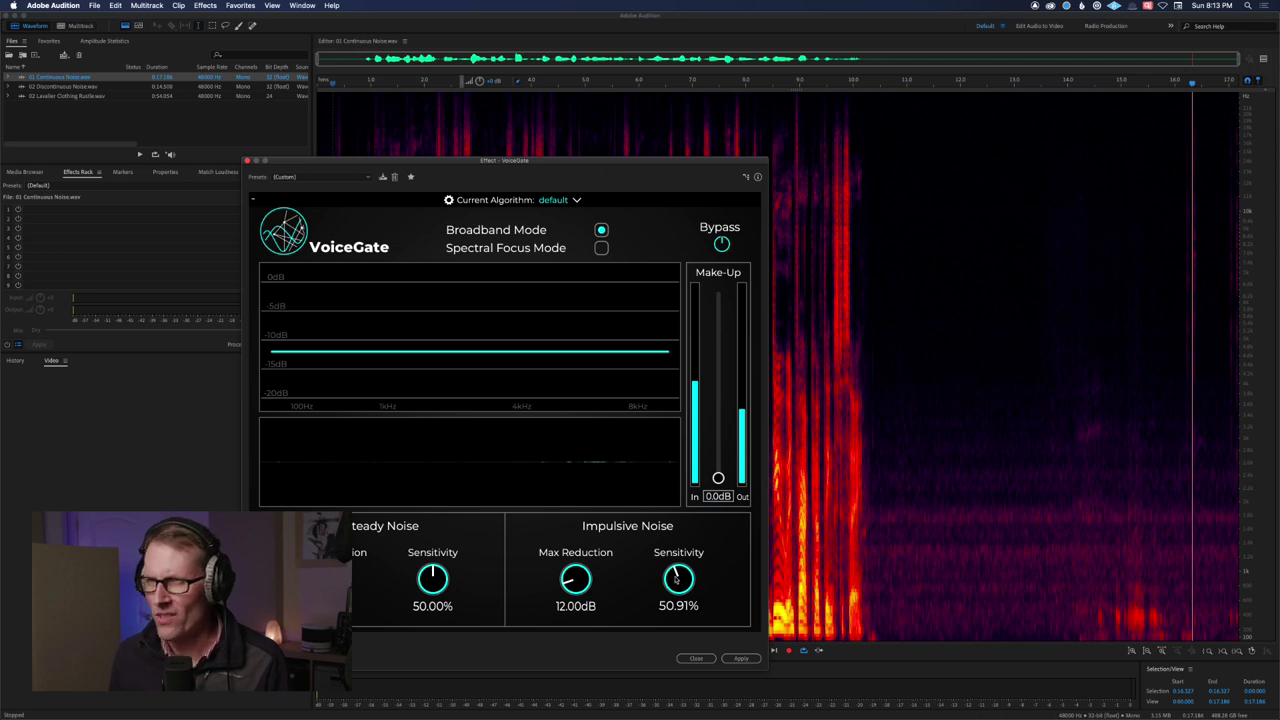
Move the VoiceGate window off the middle of the spectrogram, and open the lavalier clothing rustle recording in the editor.
mouse_move(292, 14)
mouse_down()
mouse_move(481, 13)
mouse_move(289, 5)
mouse_up()
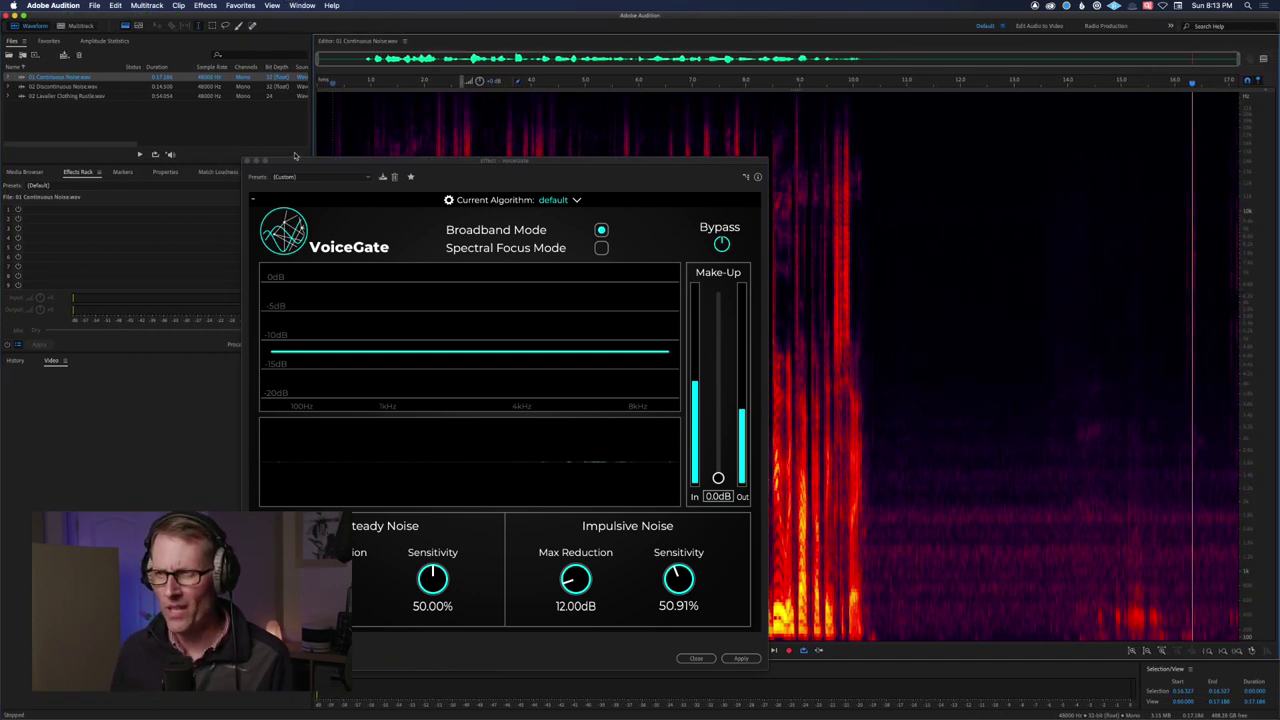
drag(290, 165, 76, 174)
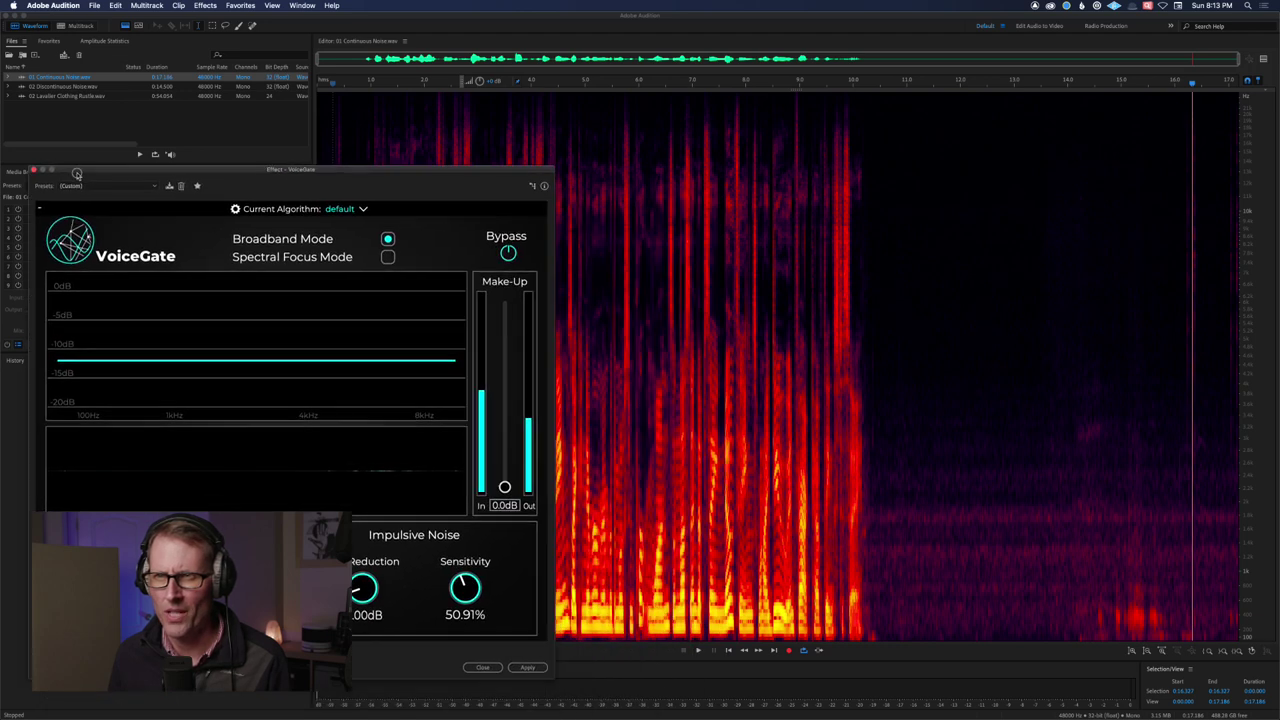
click(48, 97)
double_click(48, 97)
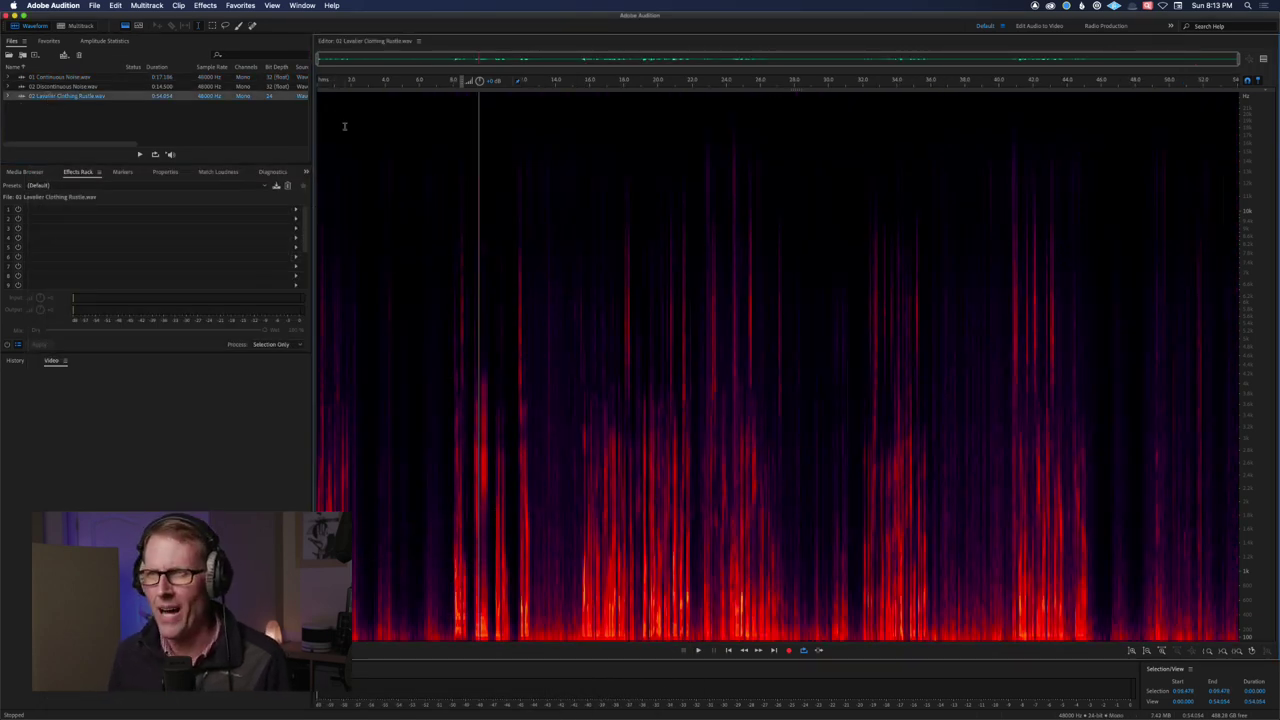
click(240, 5)
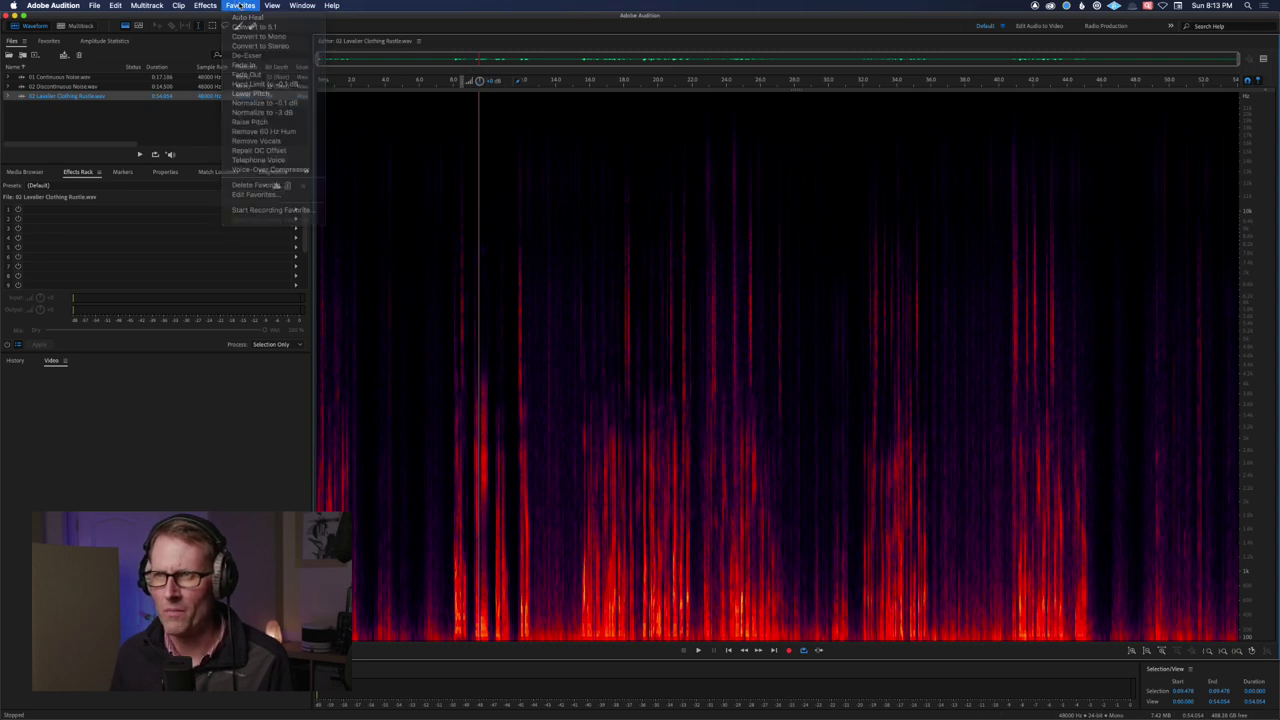
drag(330, 14, 469, 5)
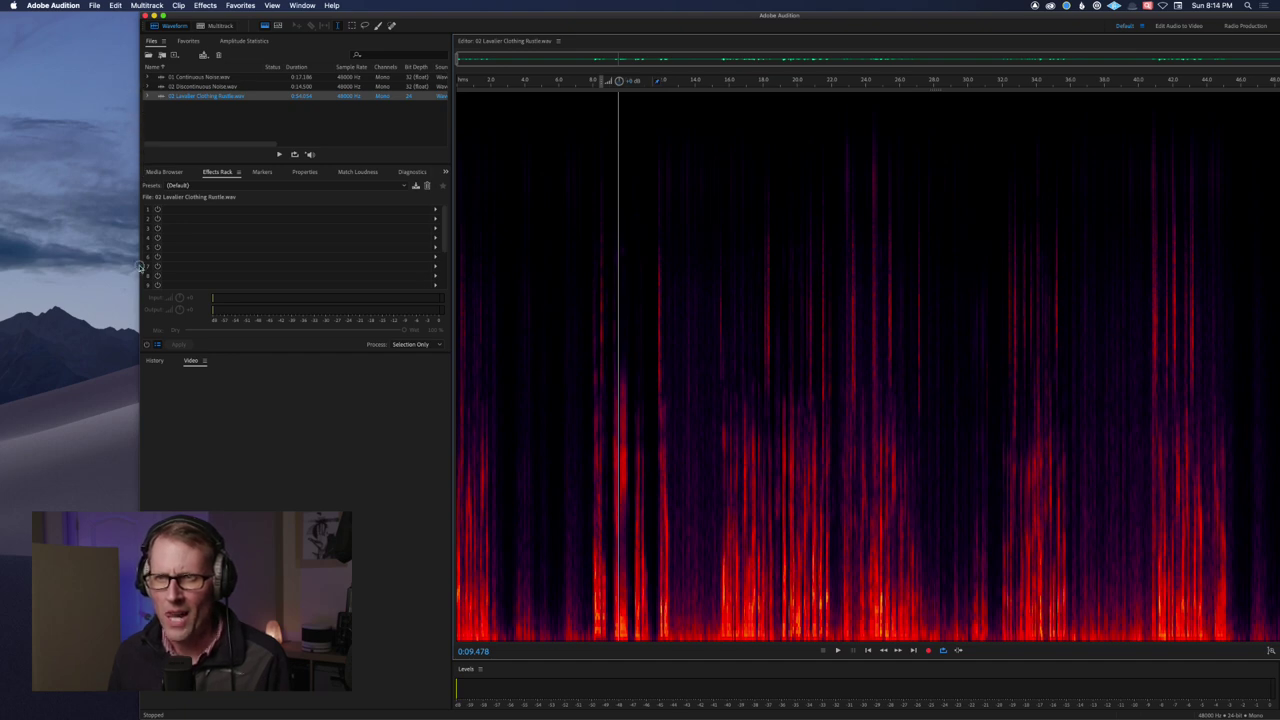
double_click(436, 16)
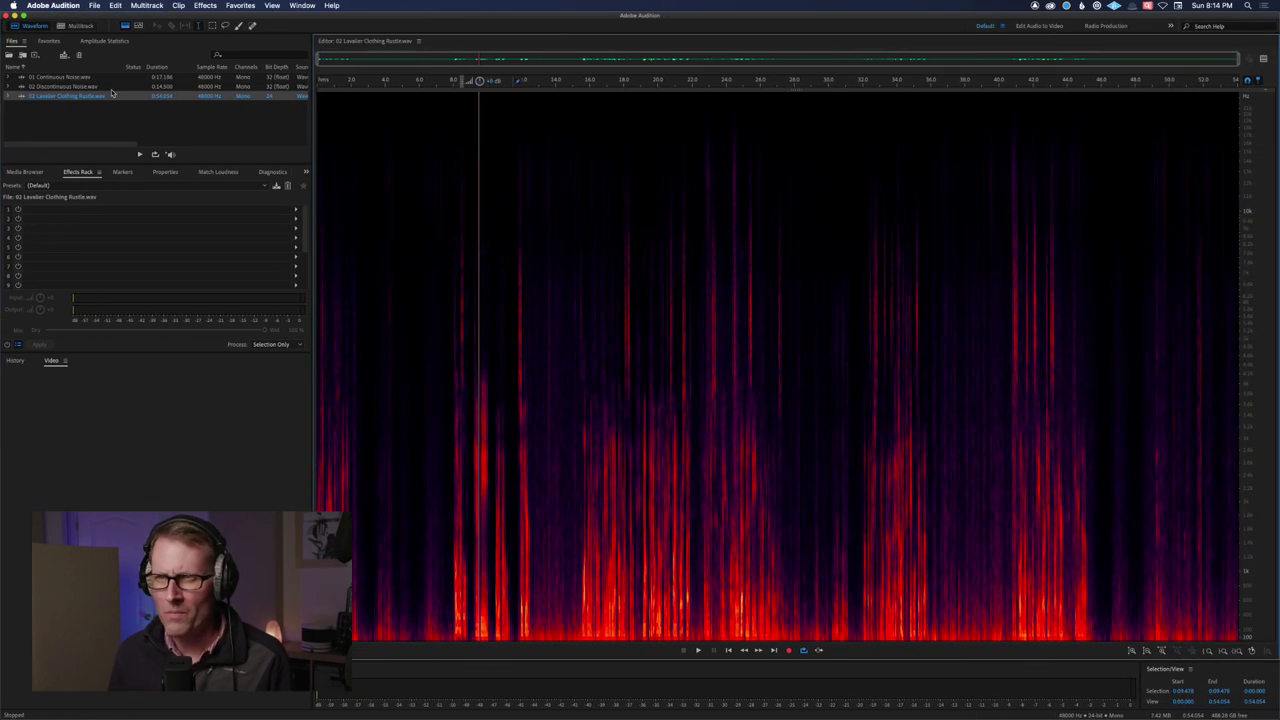
click(204, 6)
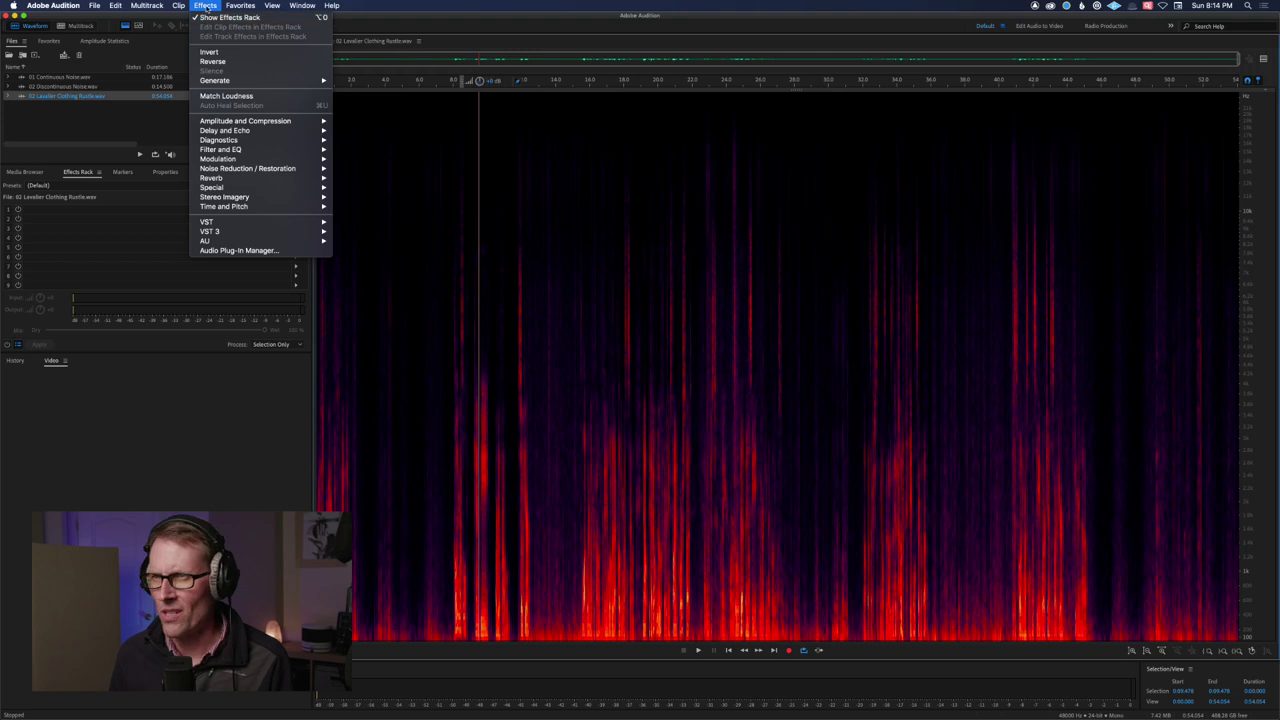
click(205, 7)
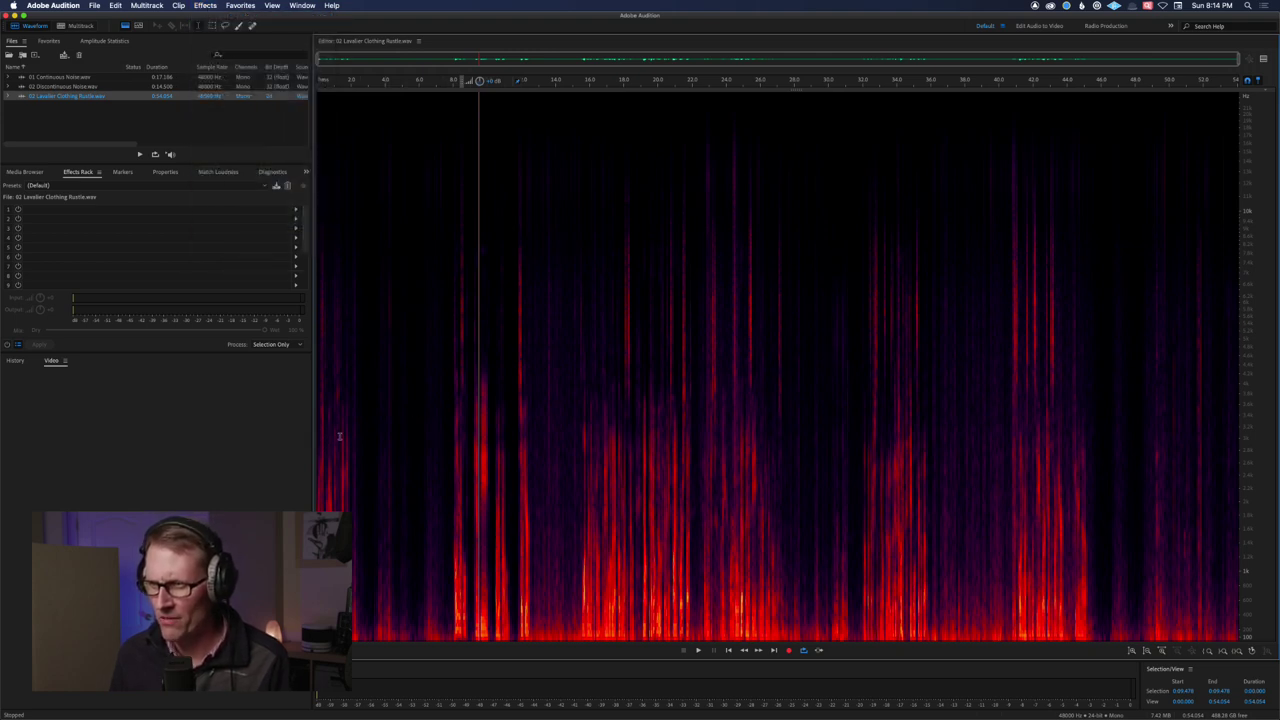
Play the unprocessed clothing rustle recording from about 2.9 seconds, stop near 18.9 seconds, and return the playhead to about 2.84 seconds.
click(366, 462)
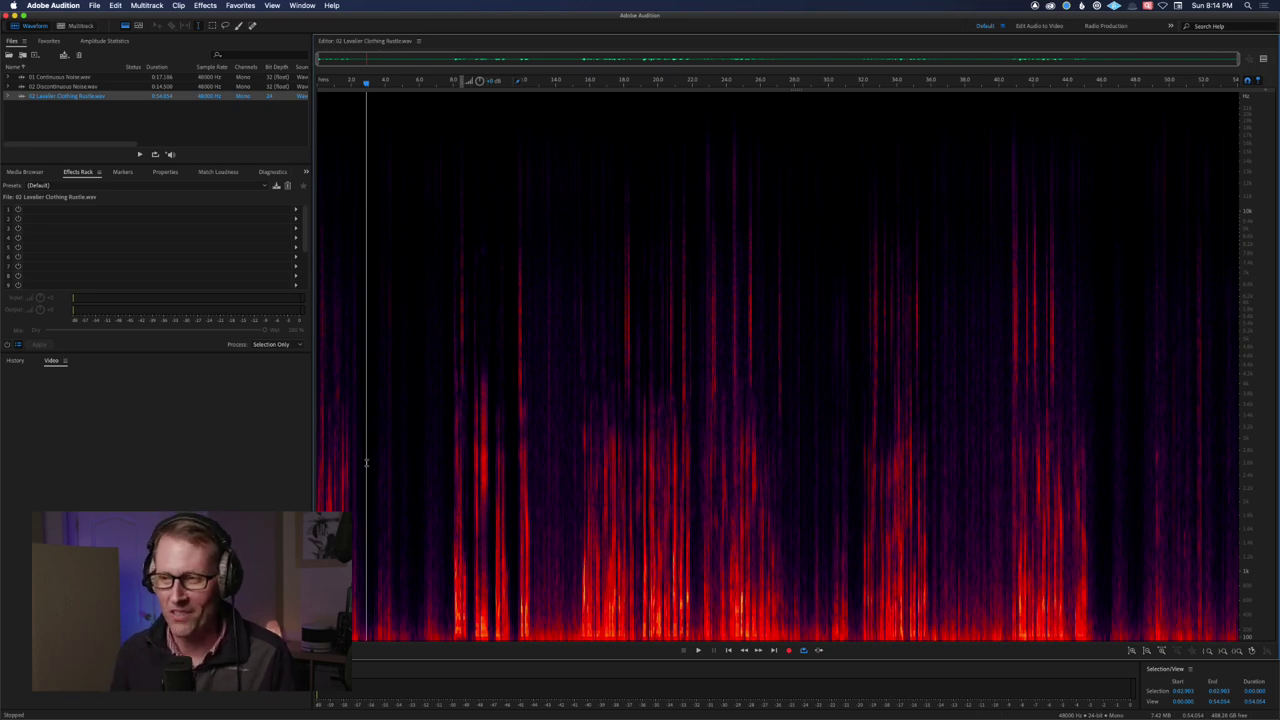
key(space)
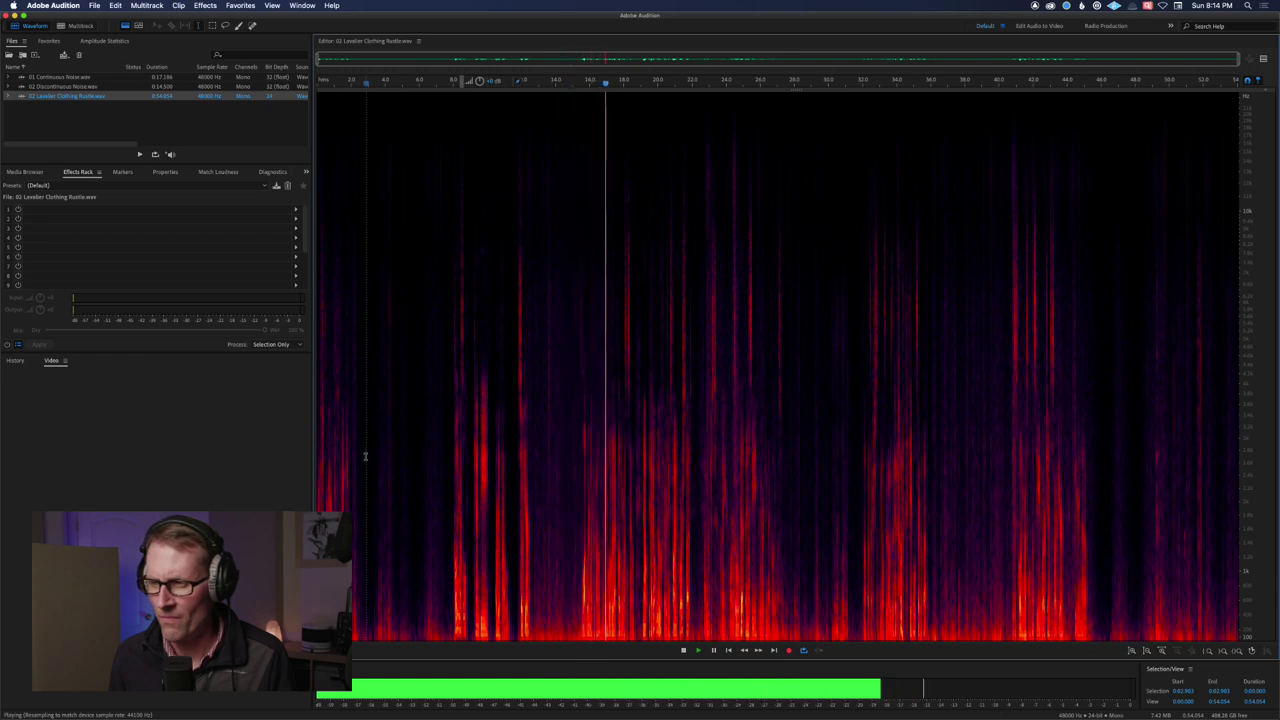
key(space)
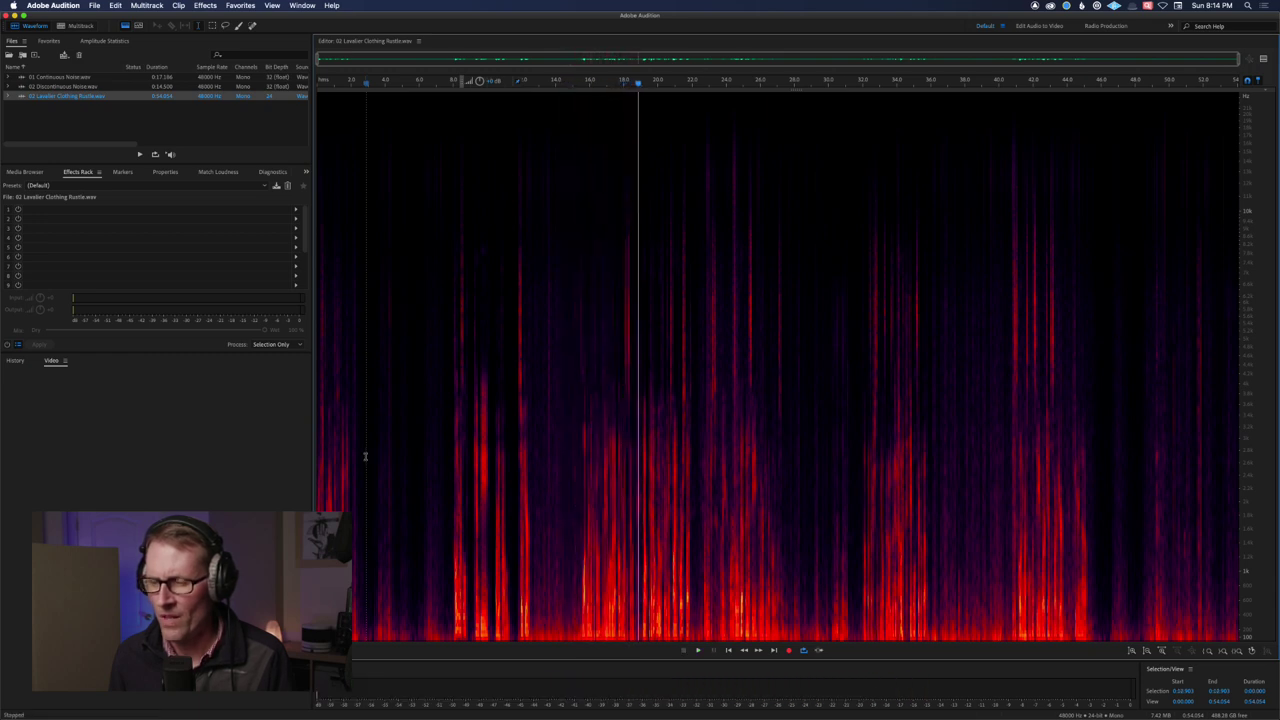
click(365, 427)
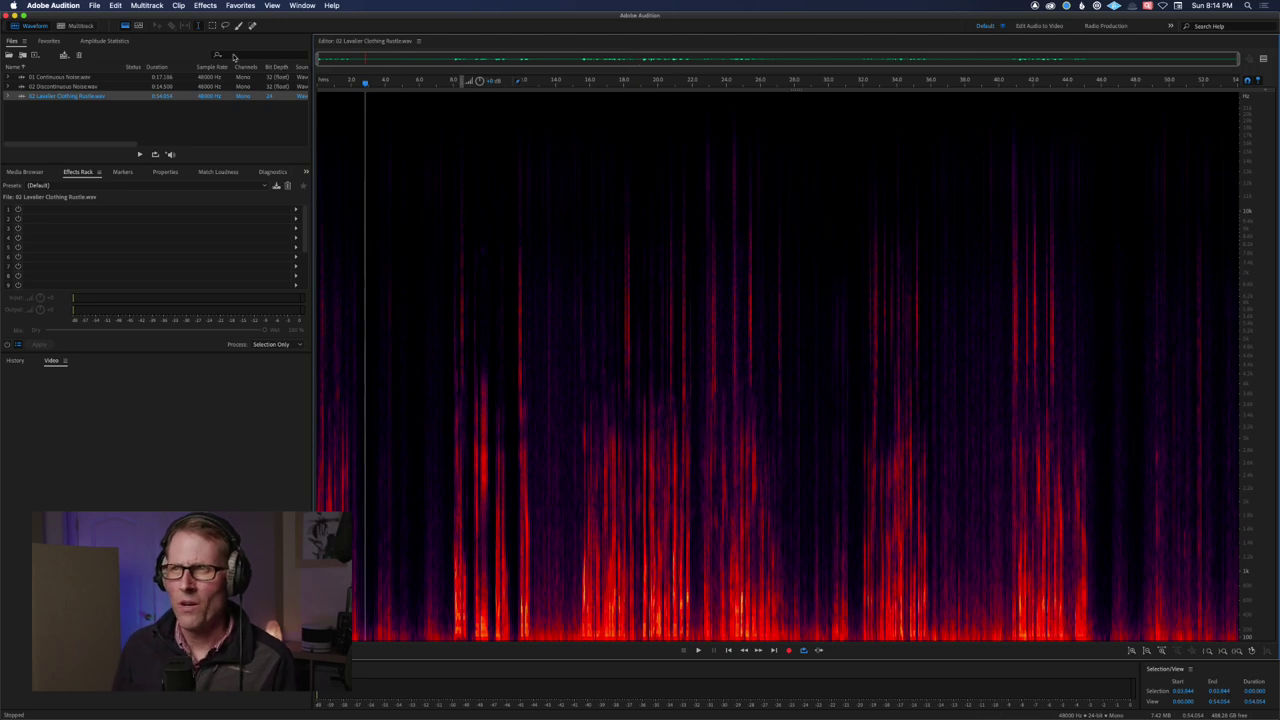
Open the VoiceGate effect with the lavalier algorithm, and move its window clear of the beginning of the spectrogram.
click(205, 5)
mouse_move(245, 200)
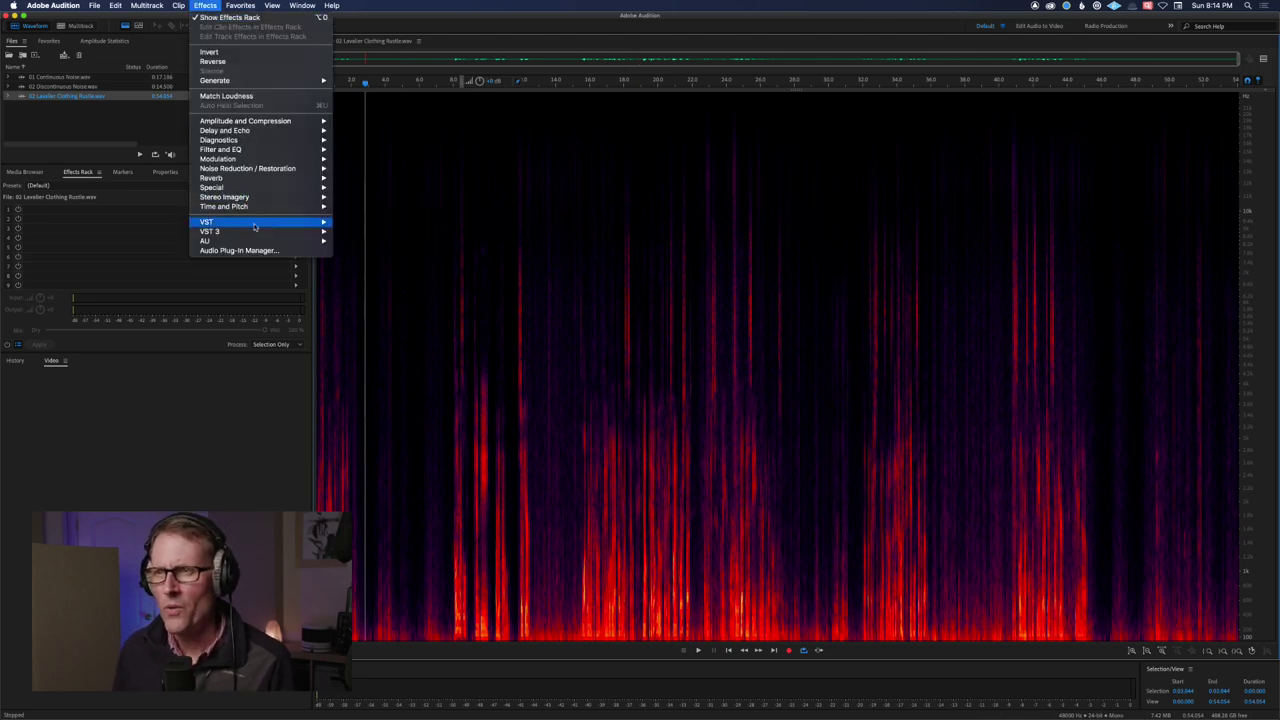
mouse_move(260, 241)
click(449, 241)
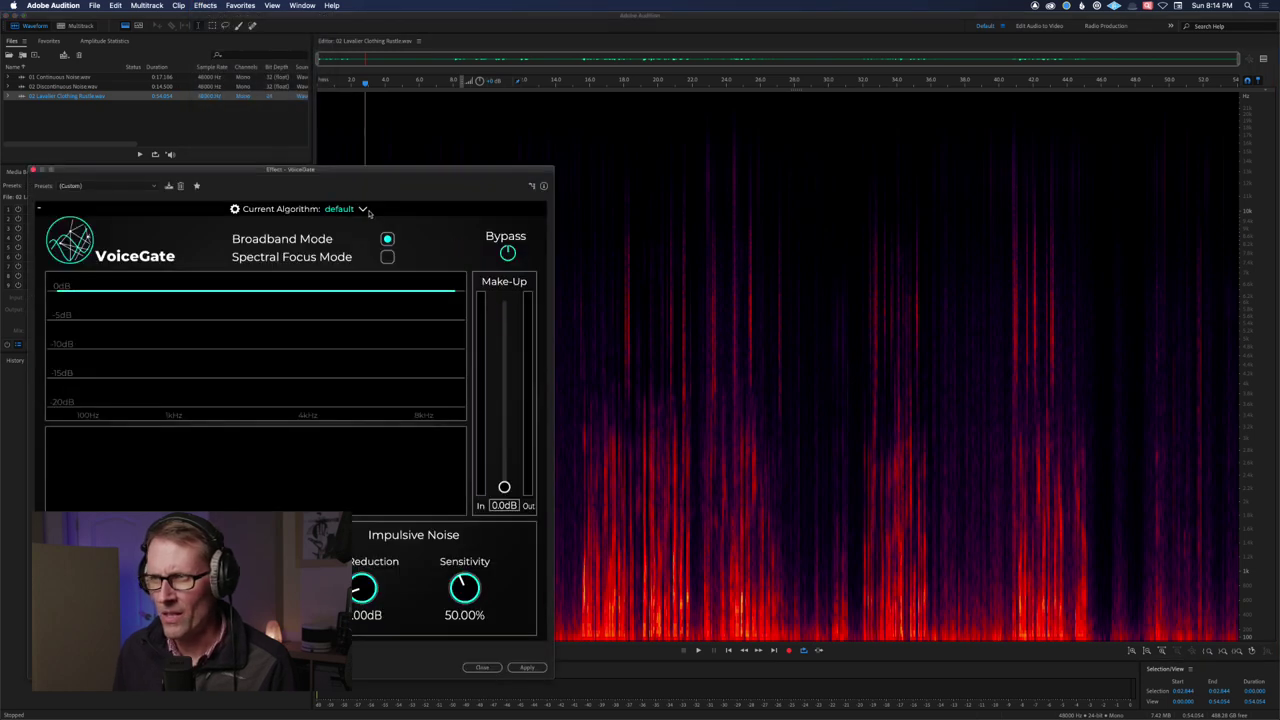
click(365, 209)
click(351, 259)
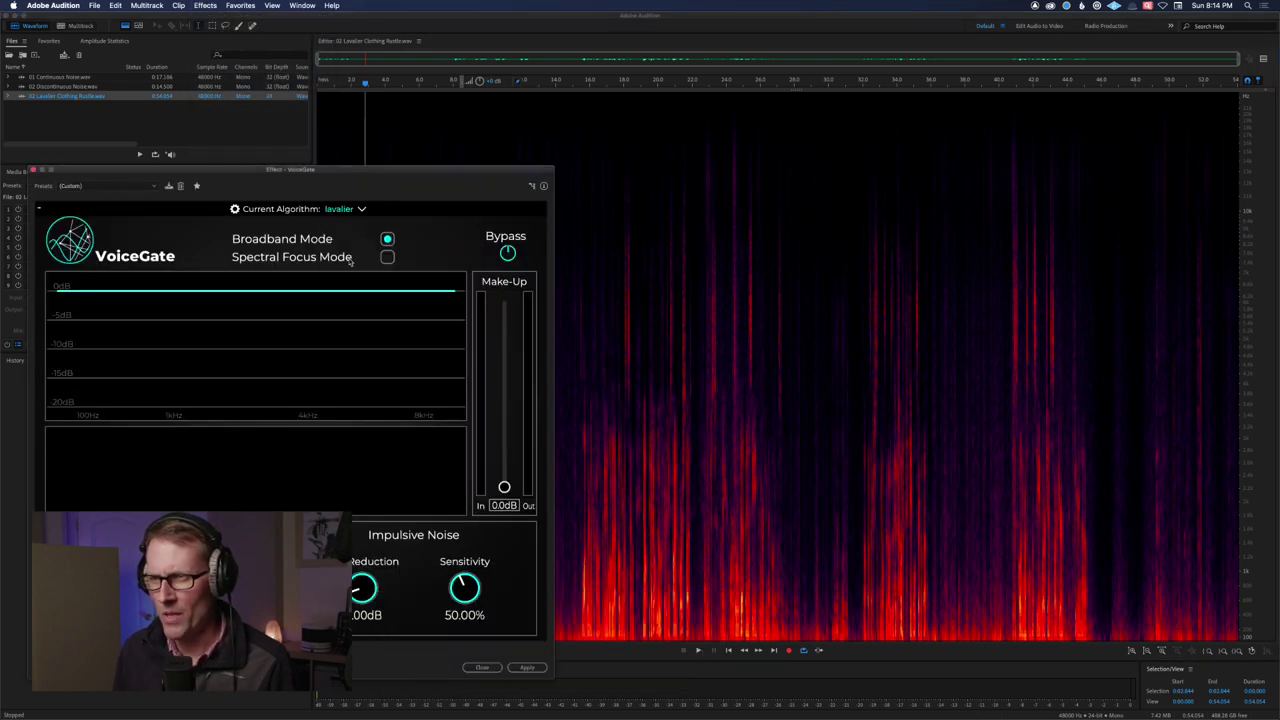
drag(380, 176, 1027, 172)
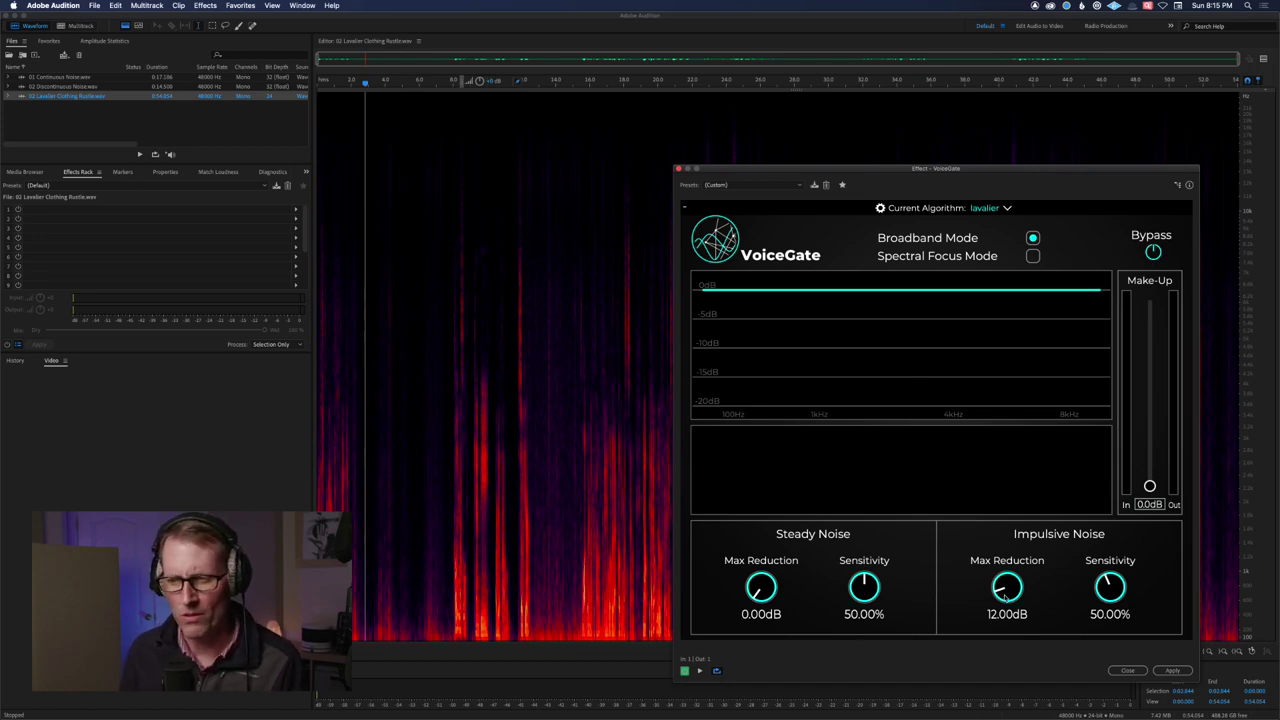
Play the rustle recording from about 2.84 seconds, bypass and reactivate VoiceGate to compare the sound, and stop near 23 seconds.
click(365, 495)
key(space)
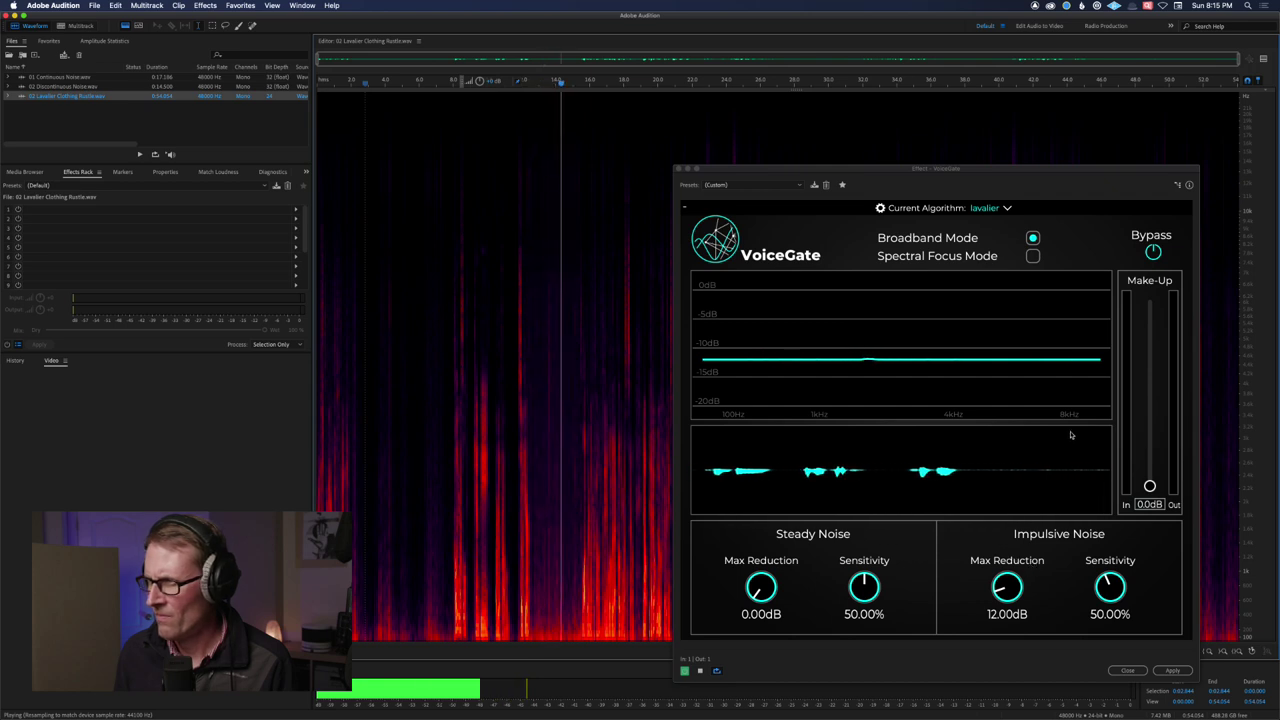
click(1153, 252)
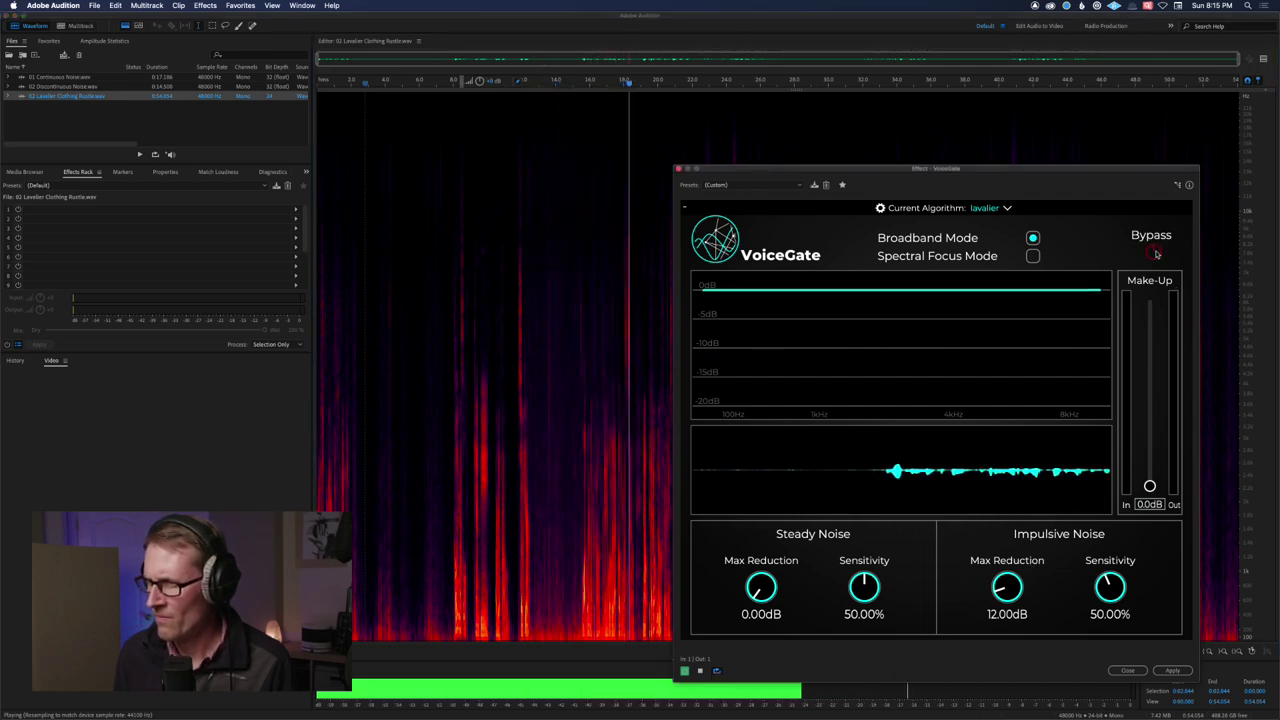
click(1154, 252)
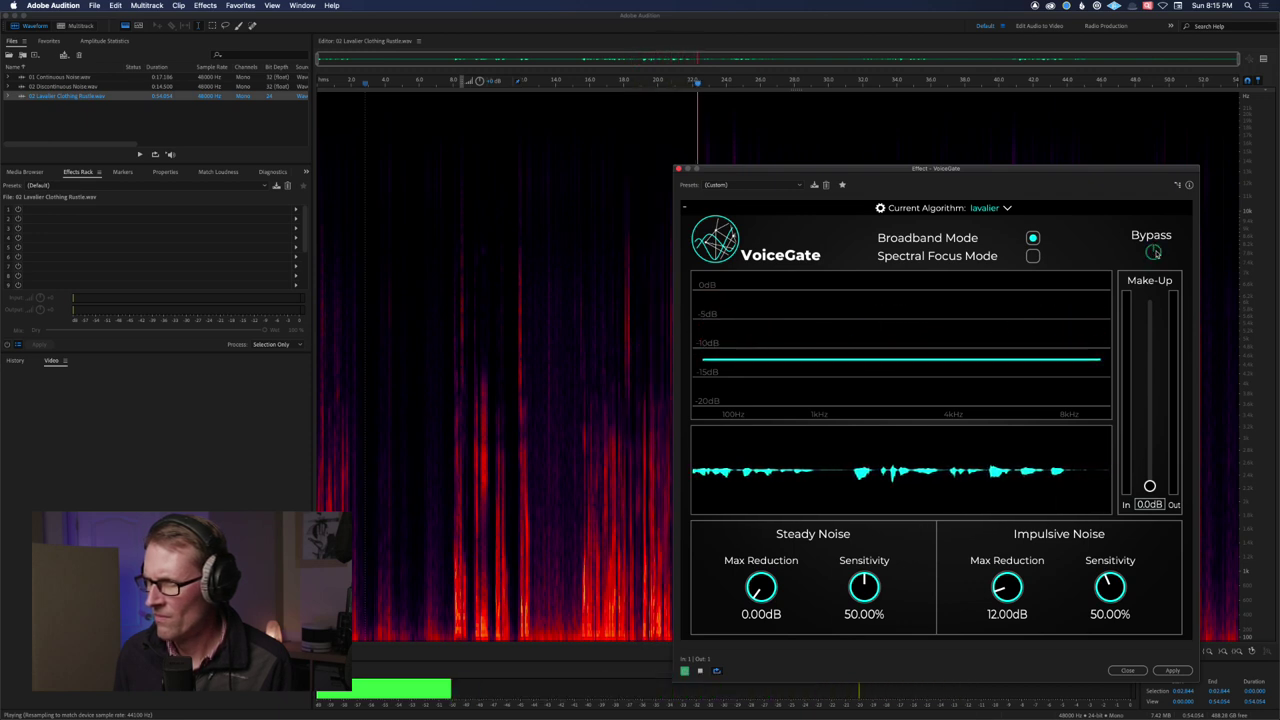
key(space)
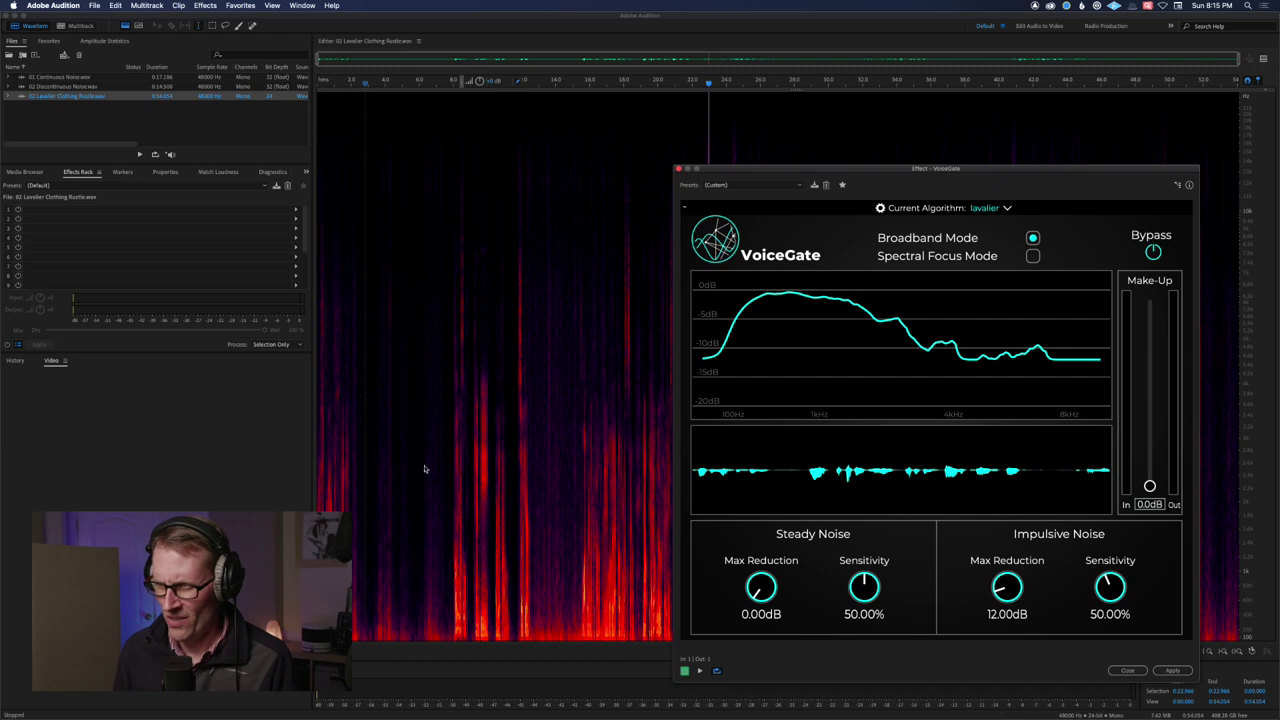
Replay the rustle recording from about 2.84 seconds with VoiceGate active, stop near 9.1 seconds, and return the playhead to about 2.8 seconds.
click(366, 457)
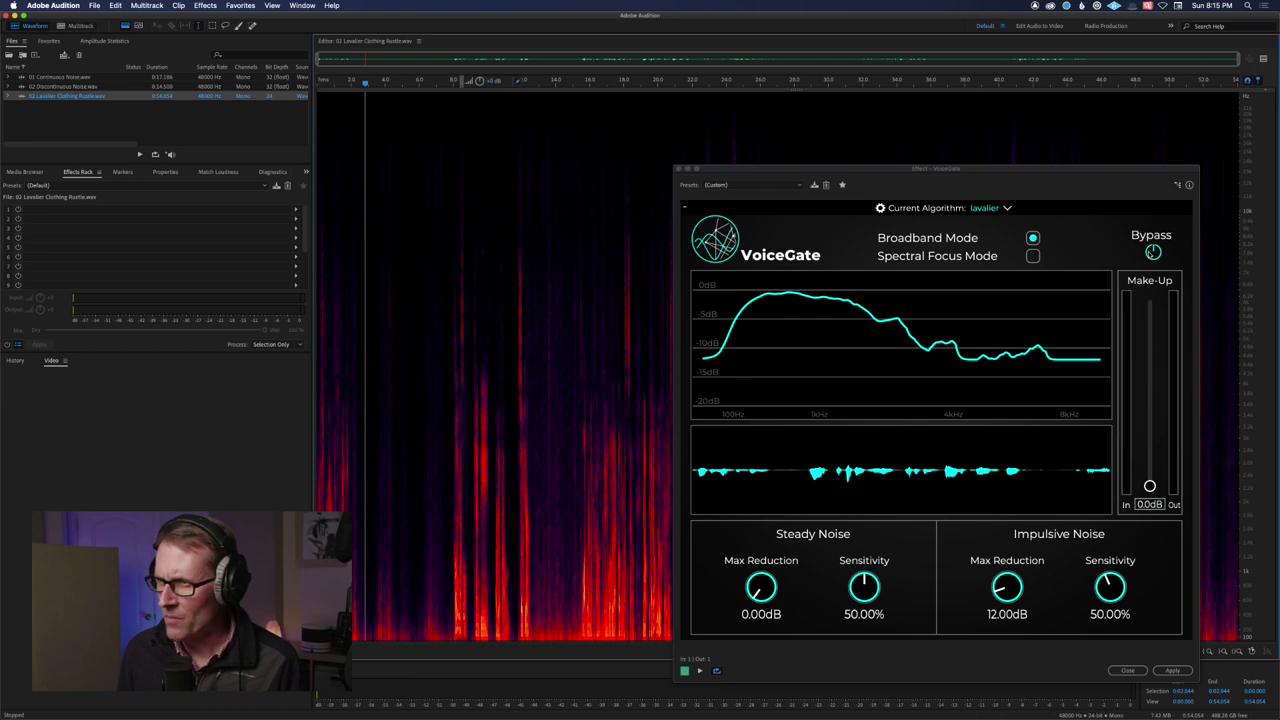
key(space)
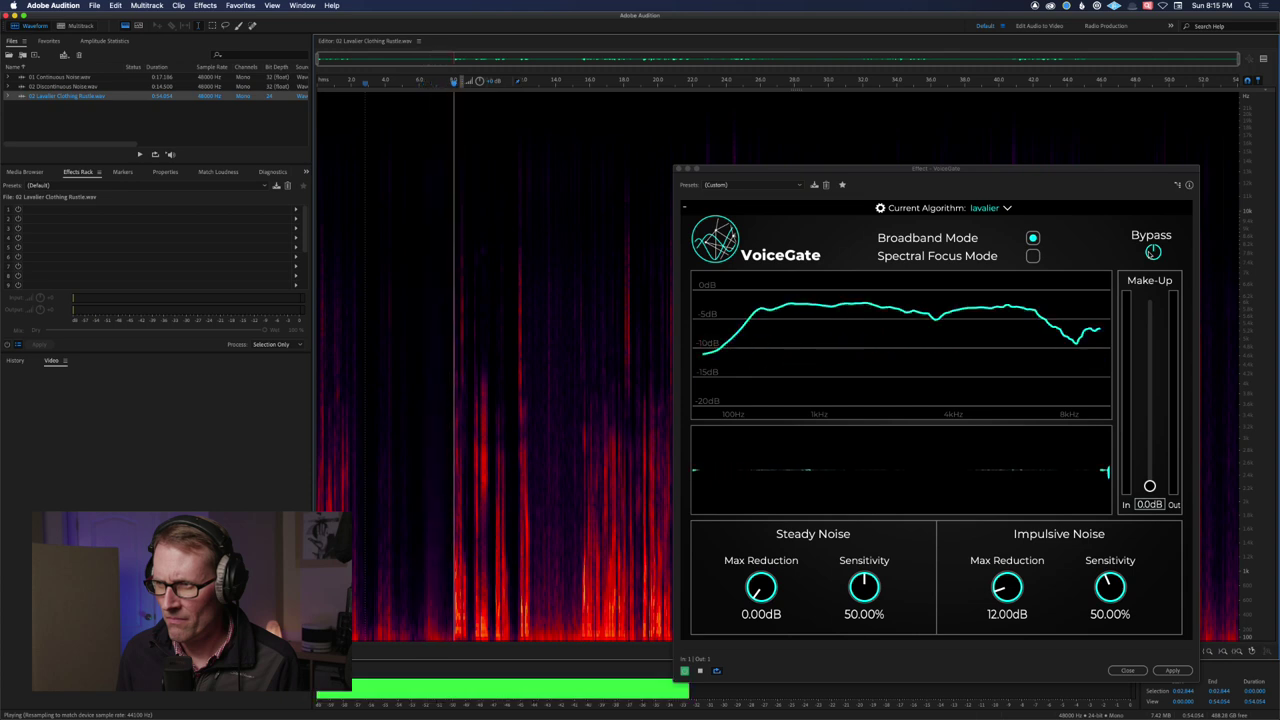
key(space)
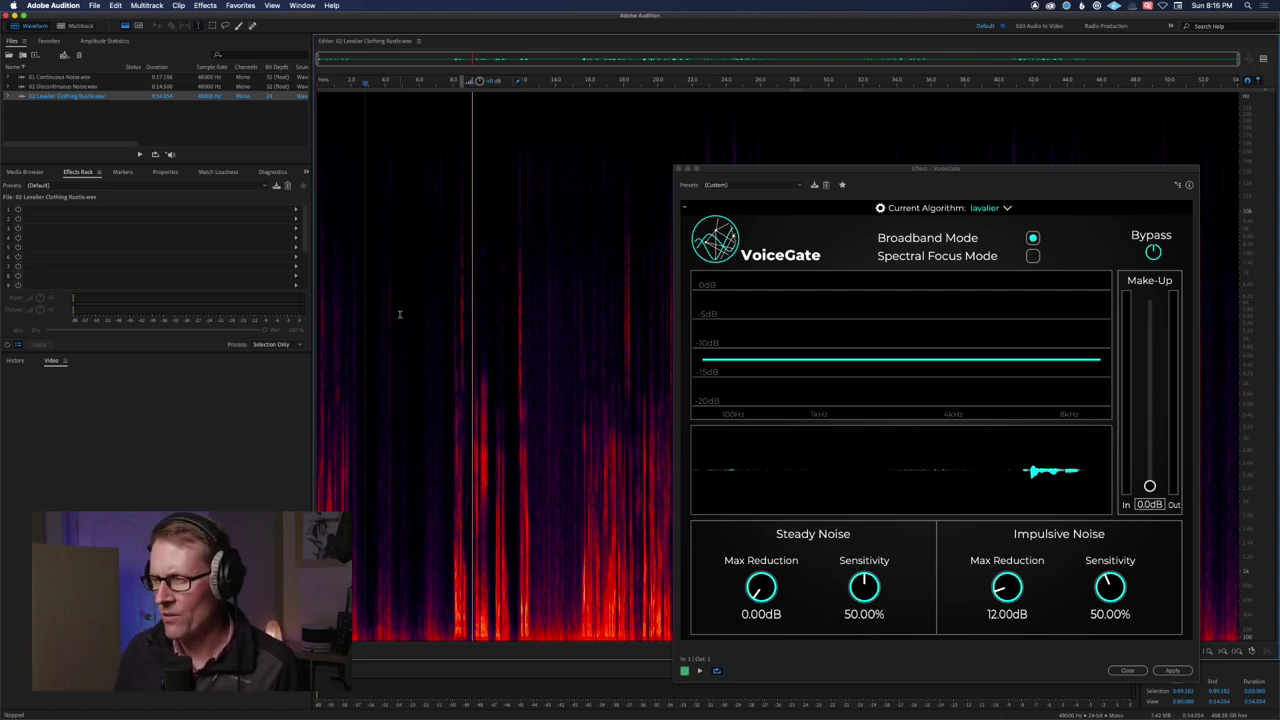
click(365, 372)
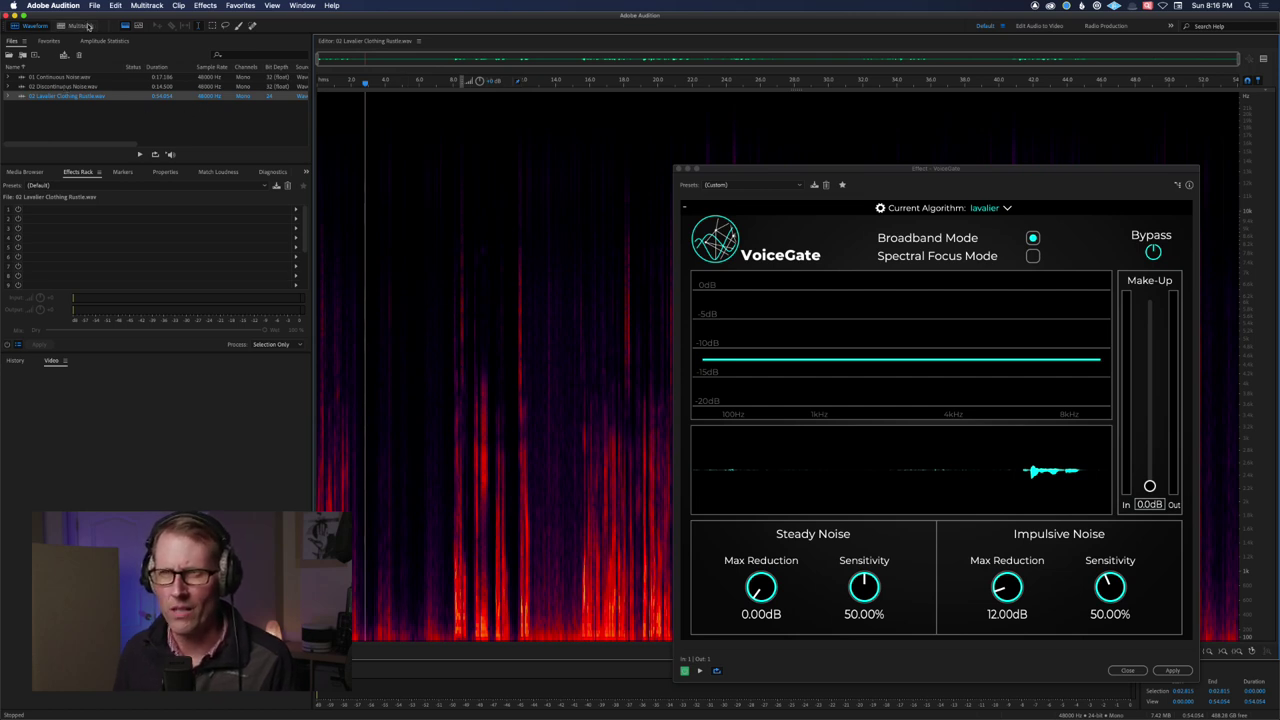
Shift the main Audition window aside, and examine the algorithms VoiceGate offers while keeping lavalier selected.
drag(88, 15, 233, 10)
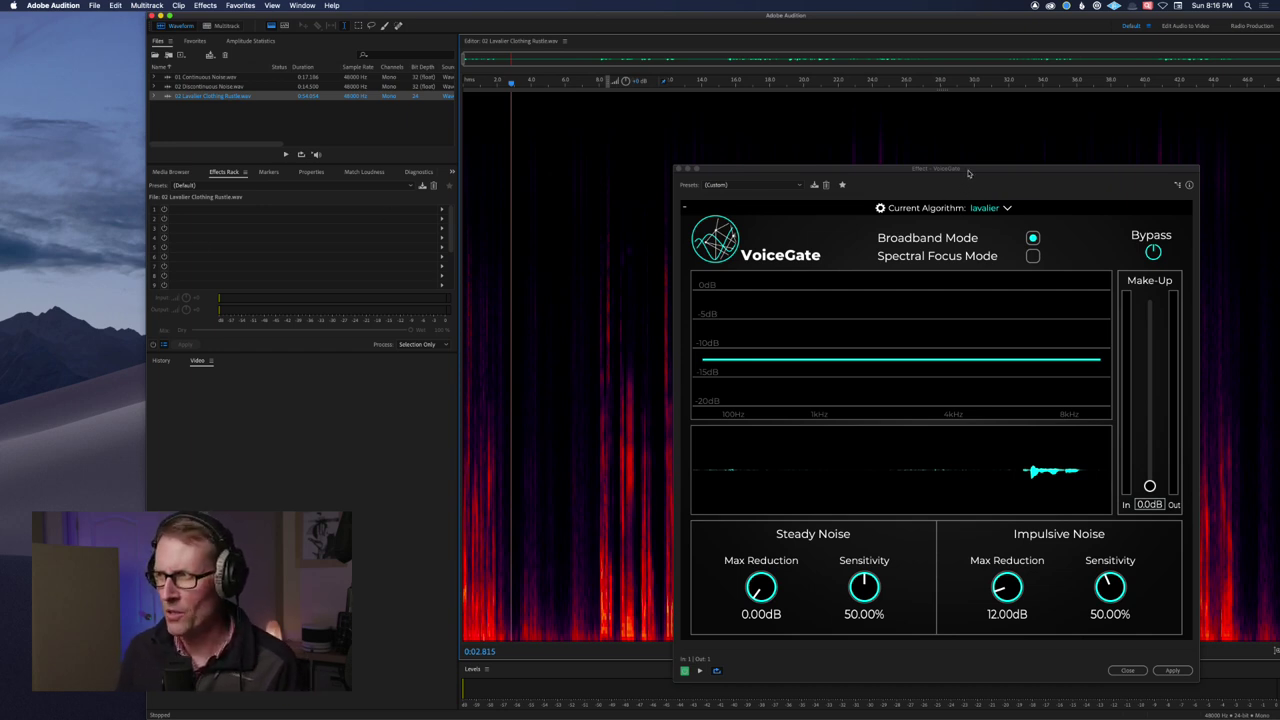
click(1008, 209)
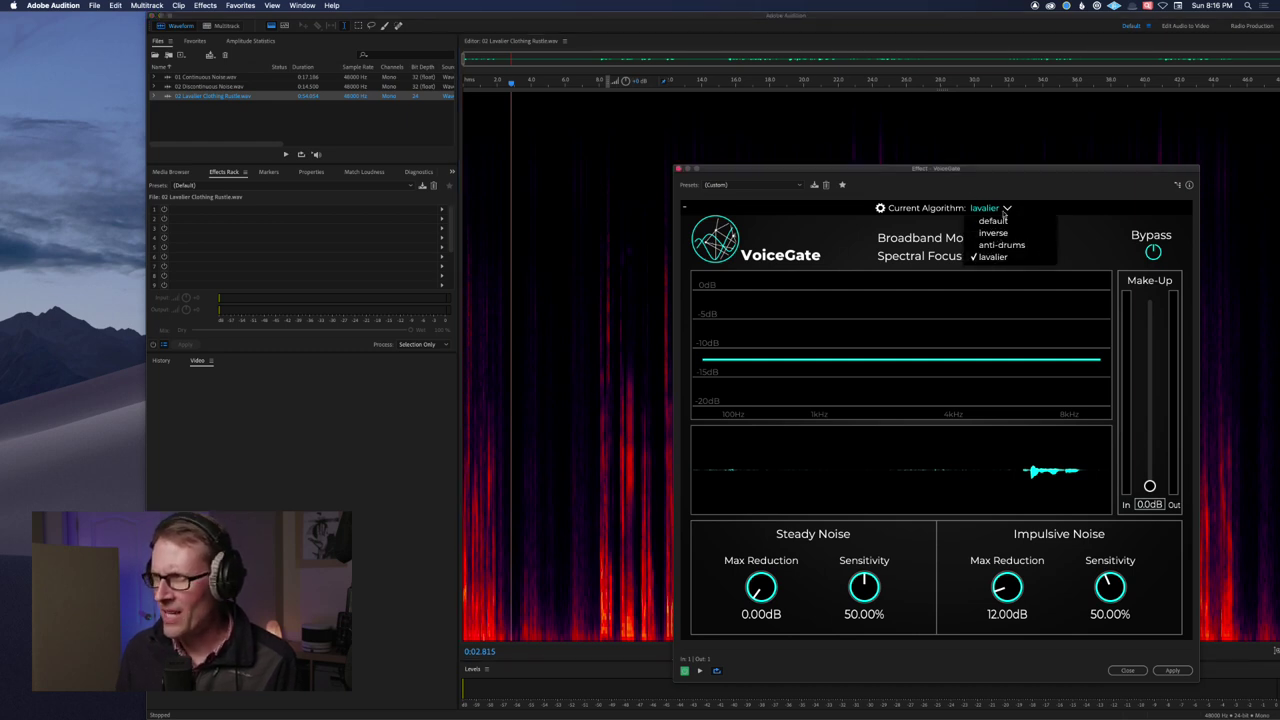
click(1006, 208)
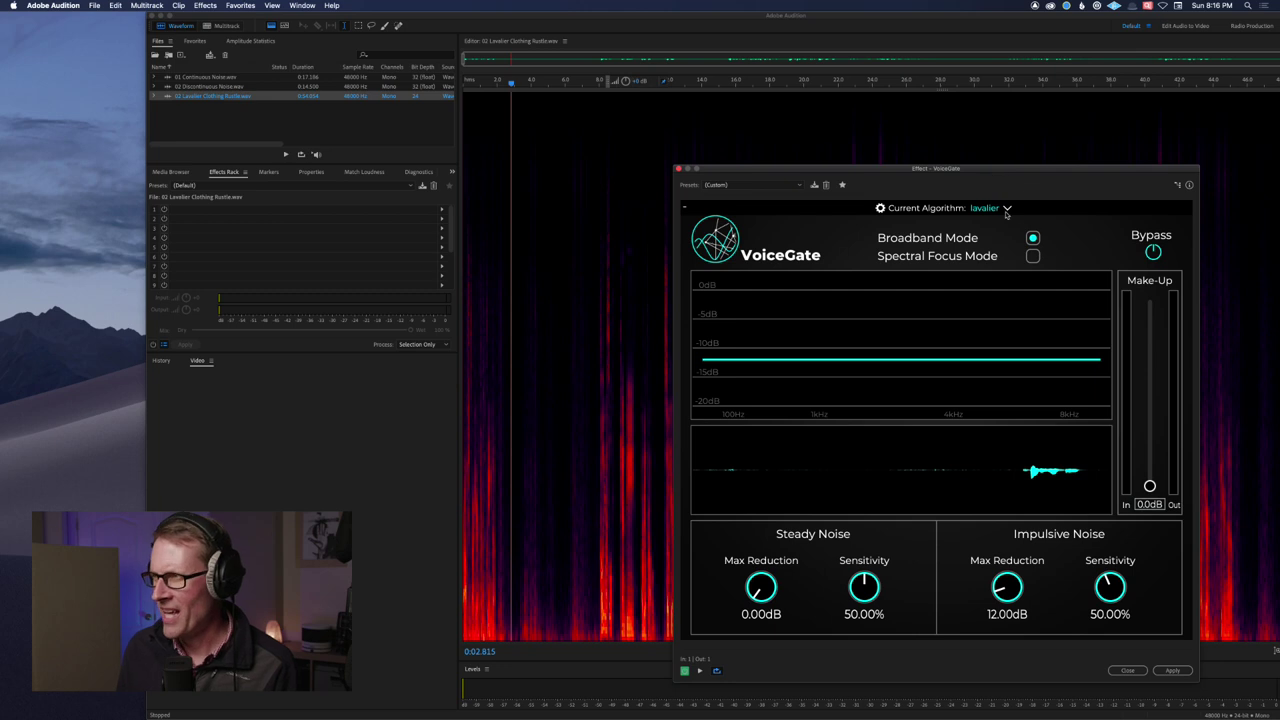
click(1006, 209)
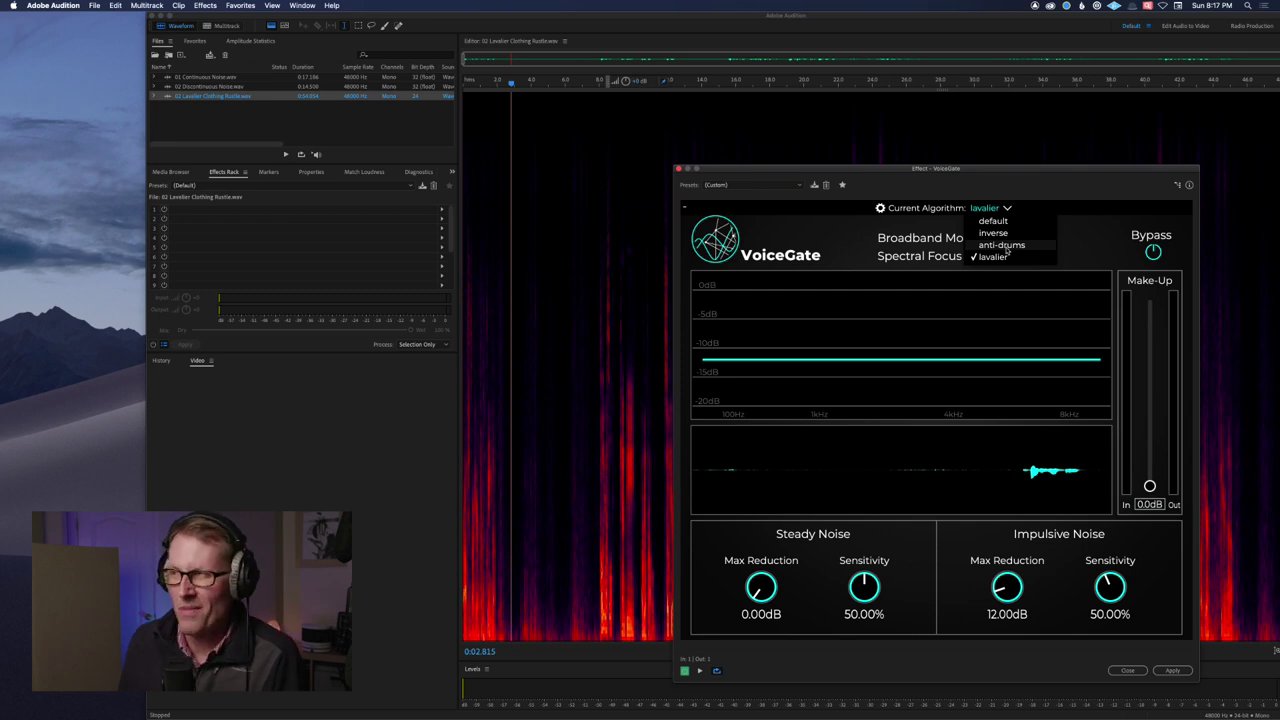
Move the VoiceGate window away from the file list, and open 02 Discontinuous Noise.wav in the editor.
click(1007, 185)
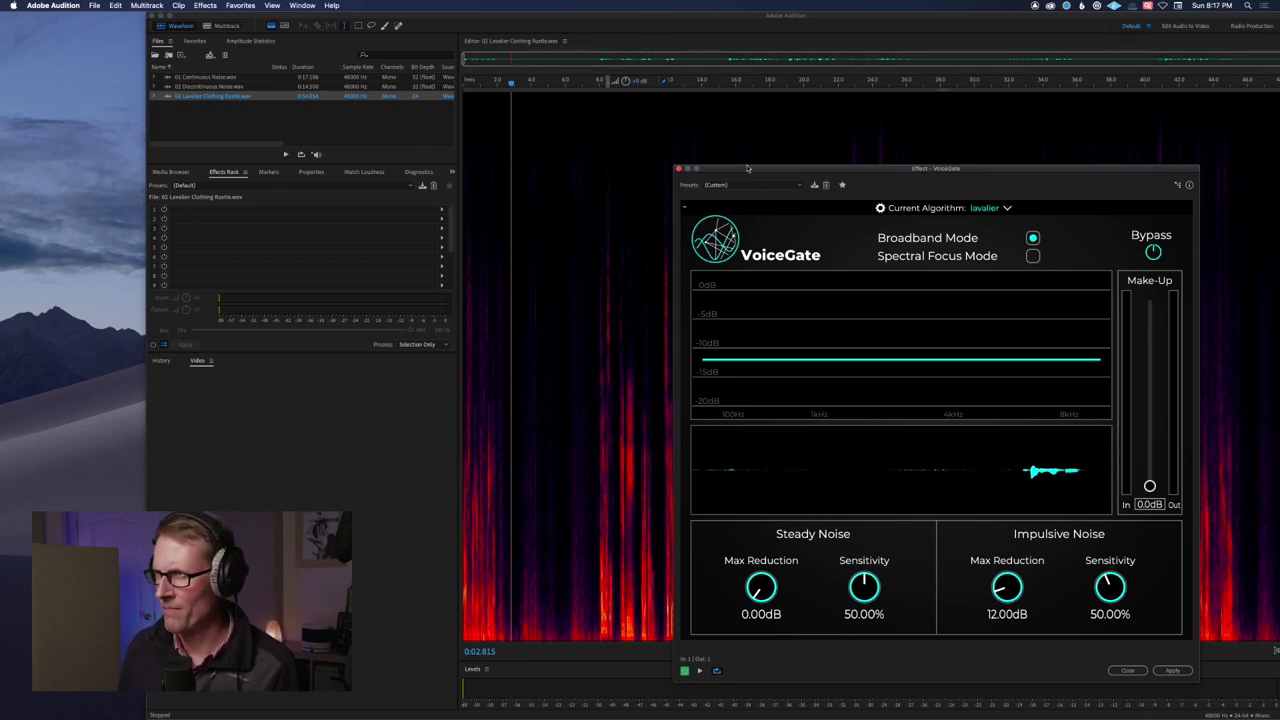
drag(757, 171, 401, 133)
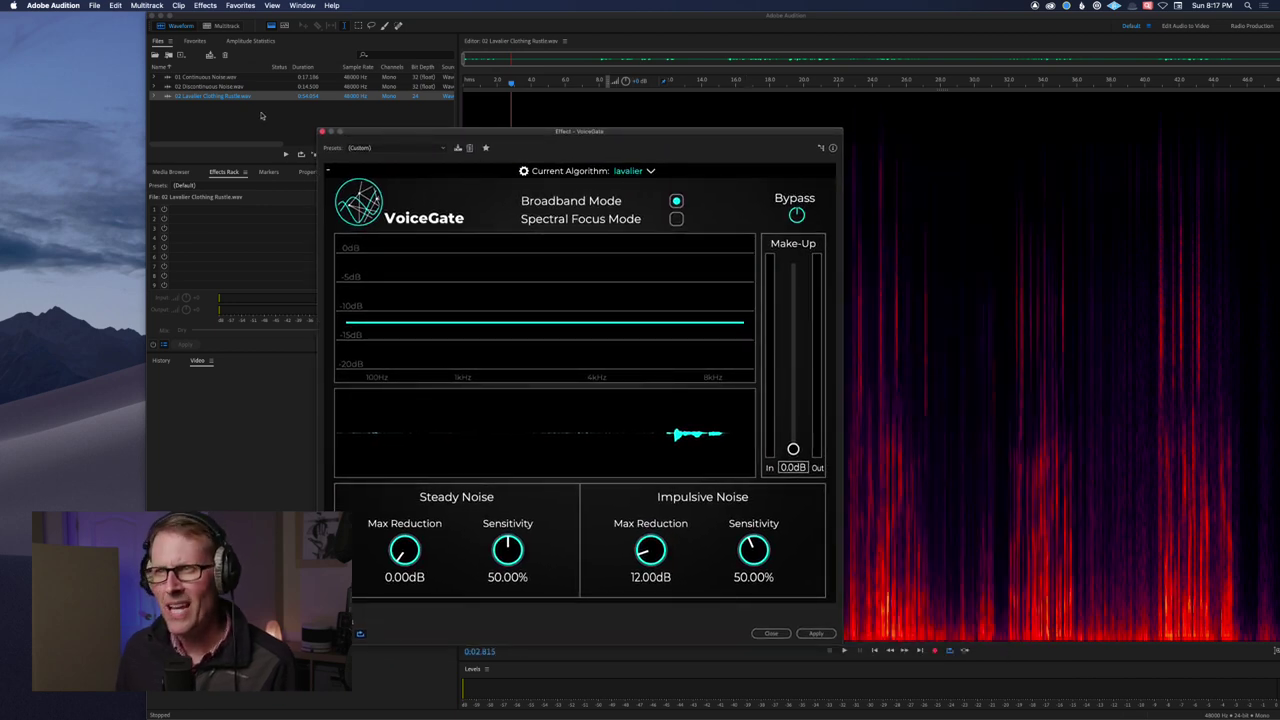
click(213, 88)
double_click(213, 88)
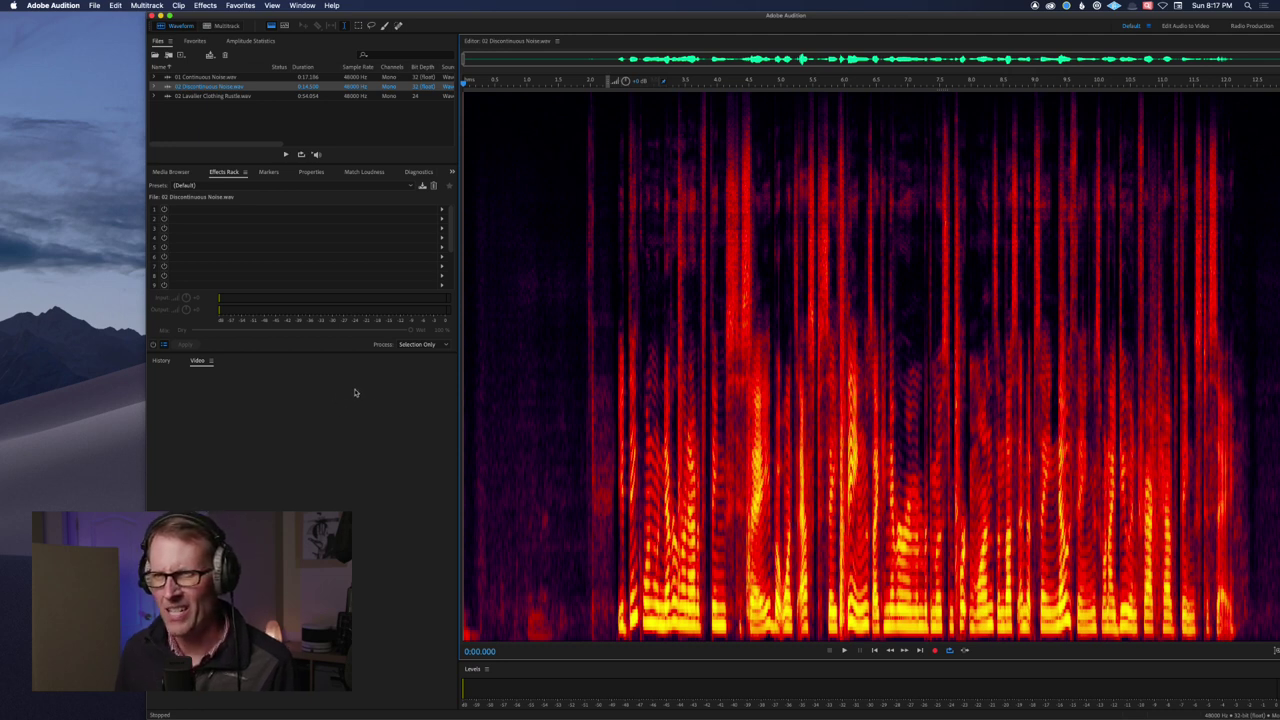
Play the unprocessed discontinuous noise recording from about 2.16 seconds, stop near 11.5 seconds, and return the playhead to about 2.16 seconds.
click(556, 385)
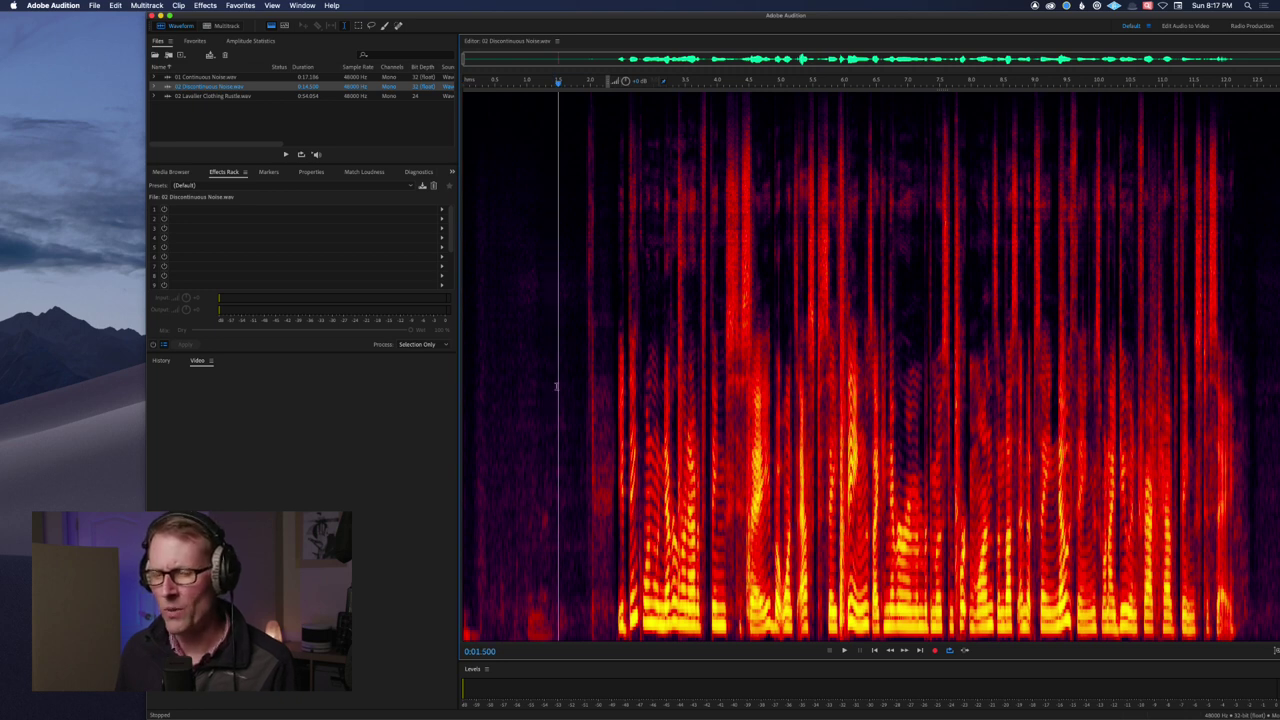
click(600, 390)
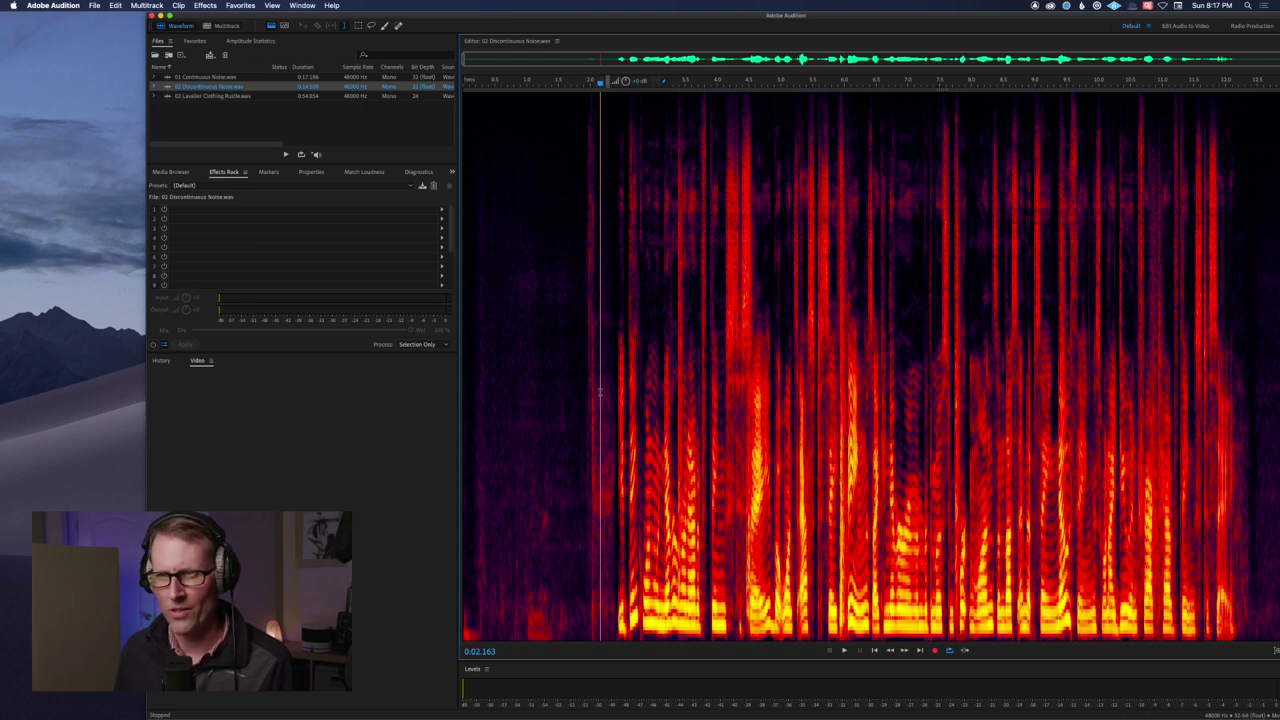
key(space)
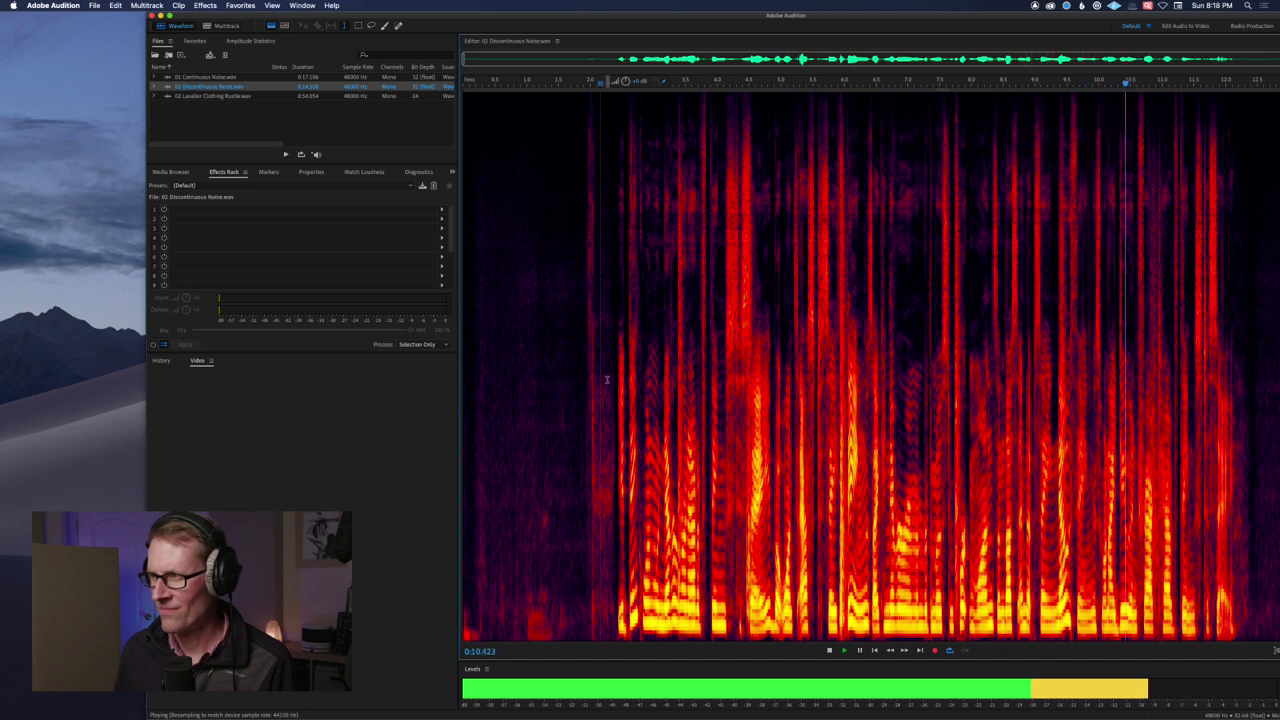
key(space)
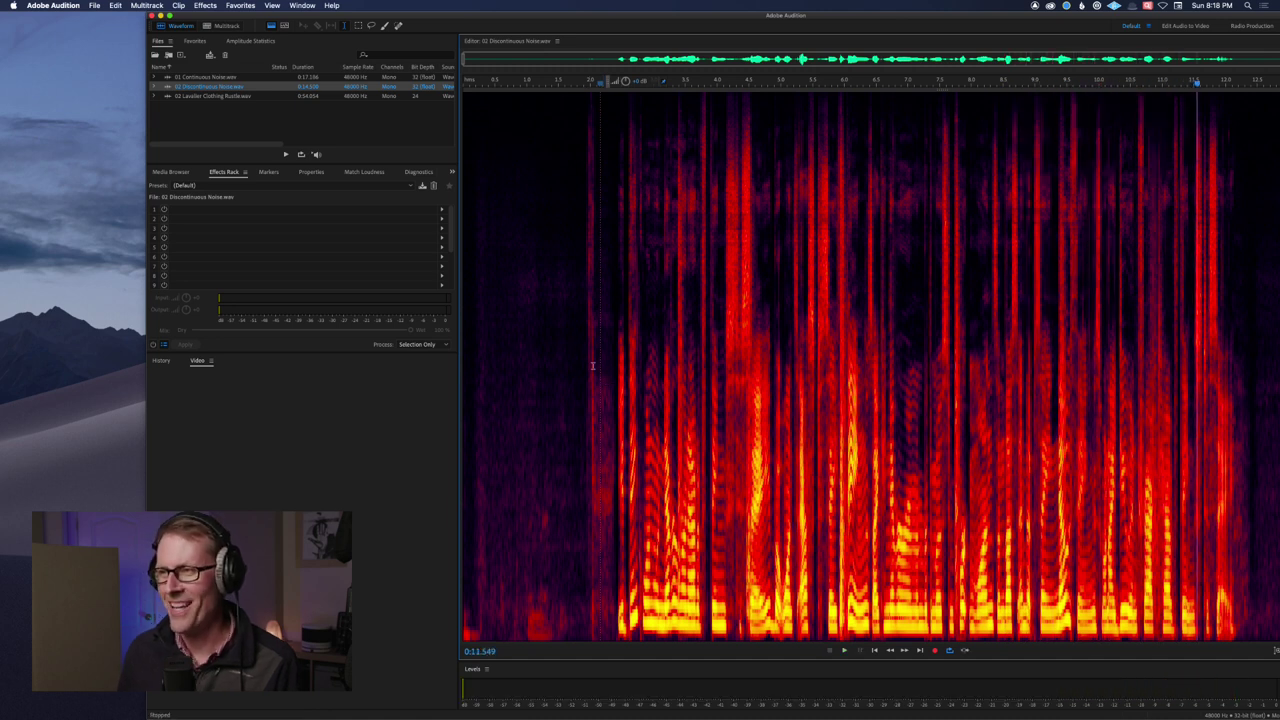
click(601, 363)
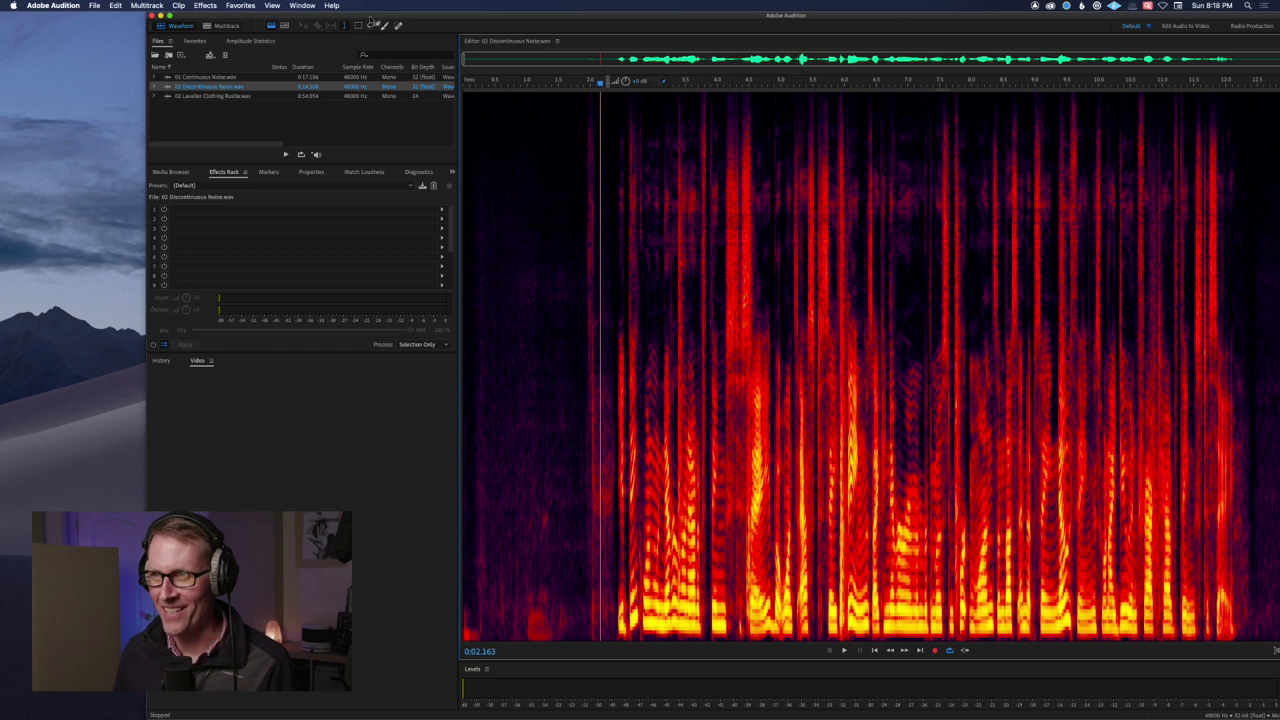
Open the accentize VoiceGate AU effect with the default algorithm, and set the playhead at about 2.16 seconds.
click(218, 5)
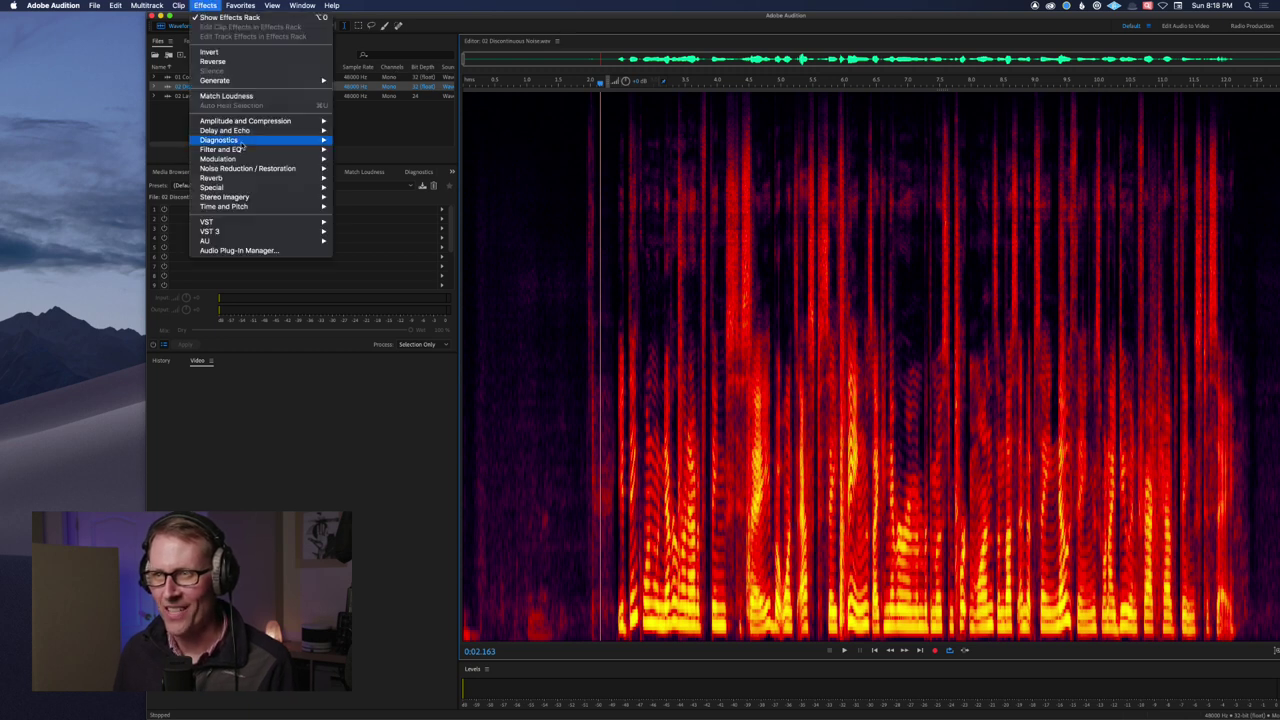
mouse_move(320, 241)
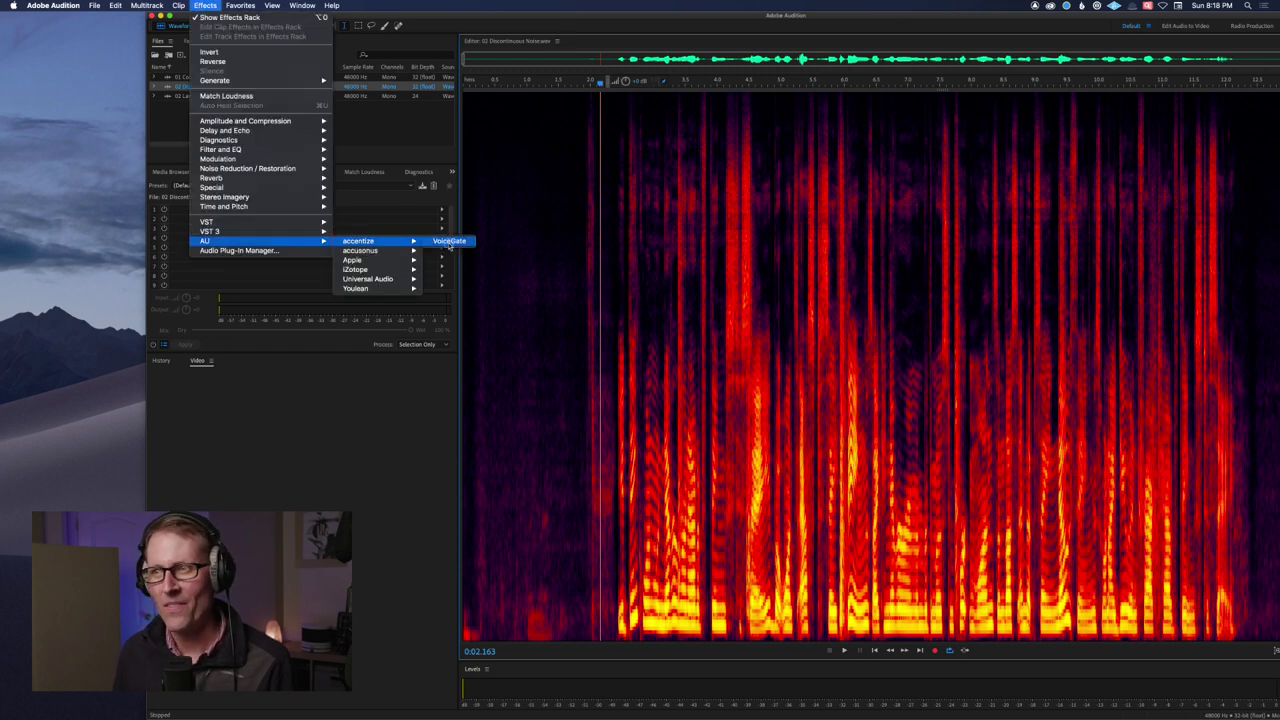
click(472, 240)
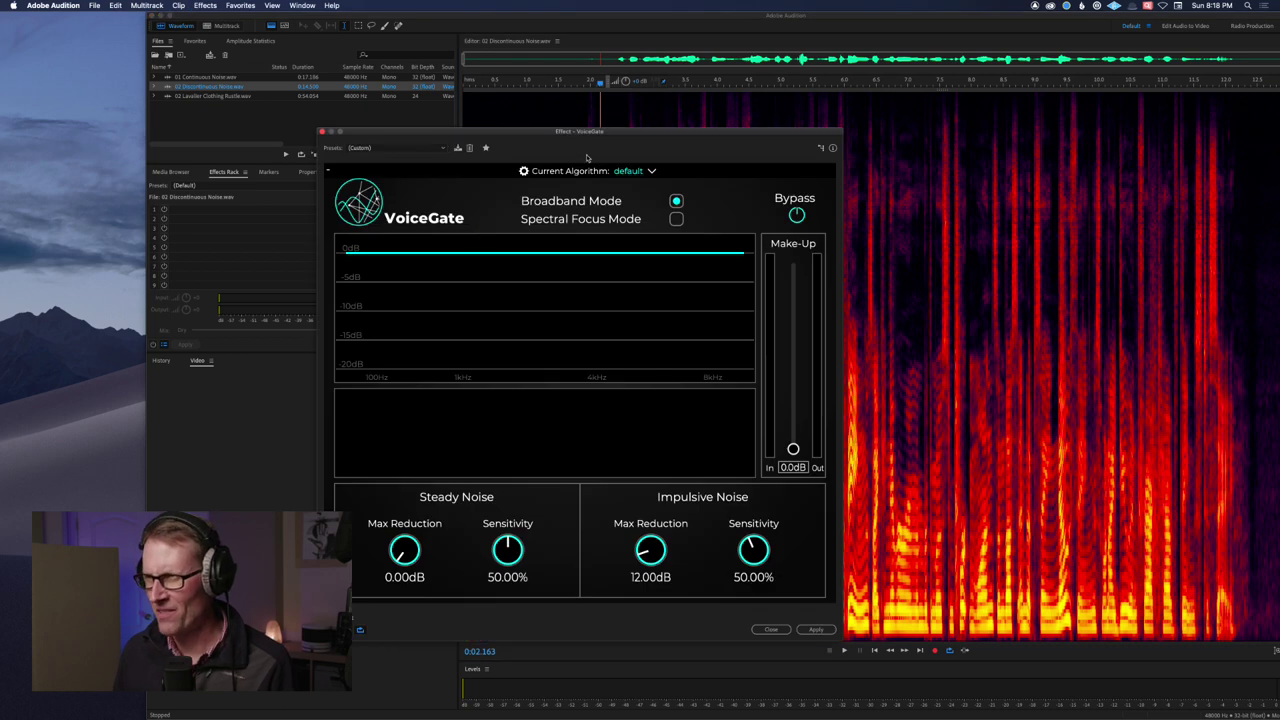
click(653, 172)
click(653, 172)
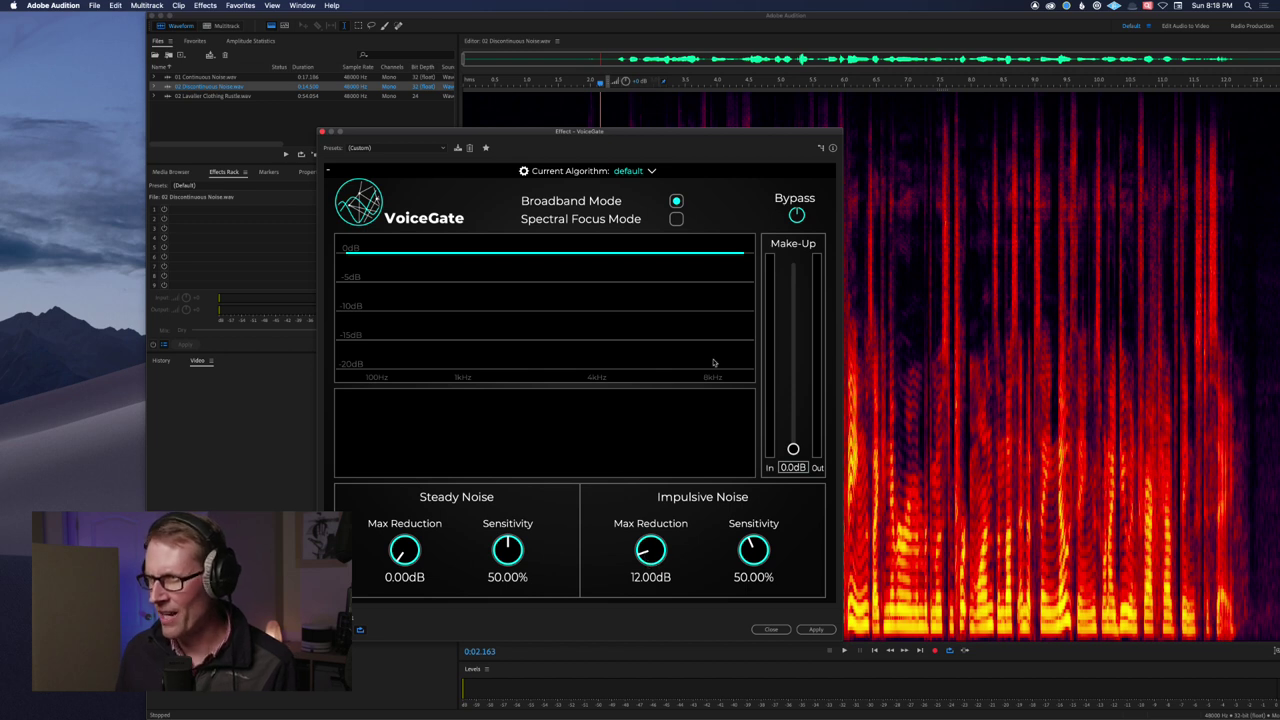
drag(678, 134, 670, 133)
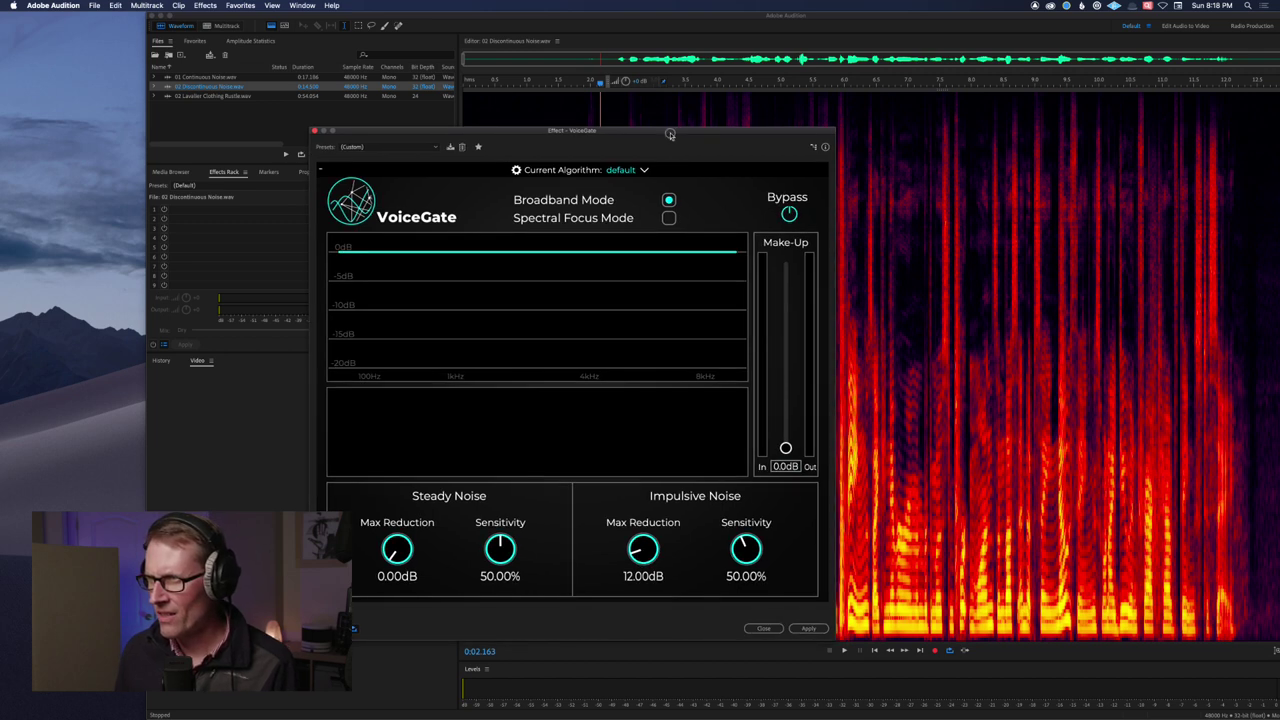
click(600, 119)
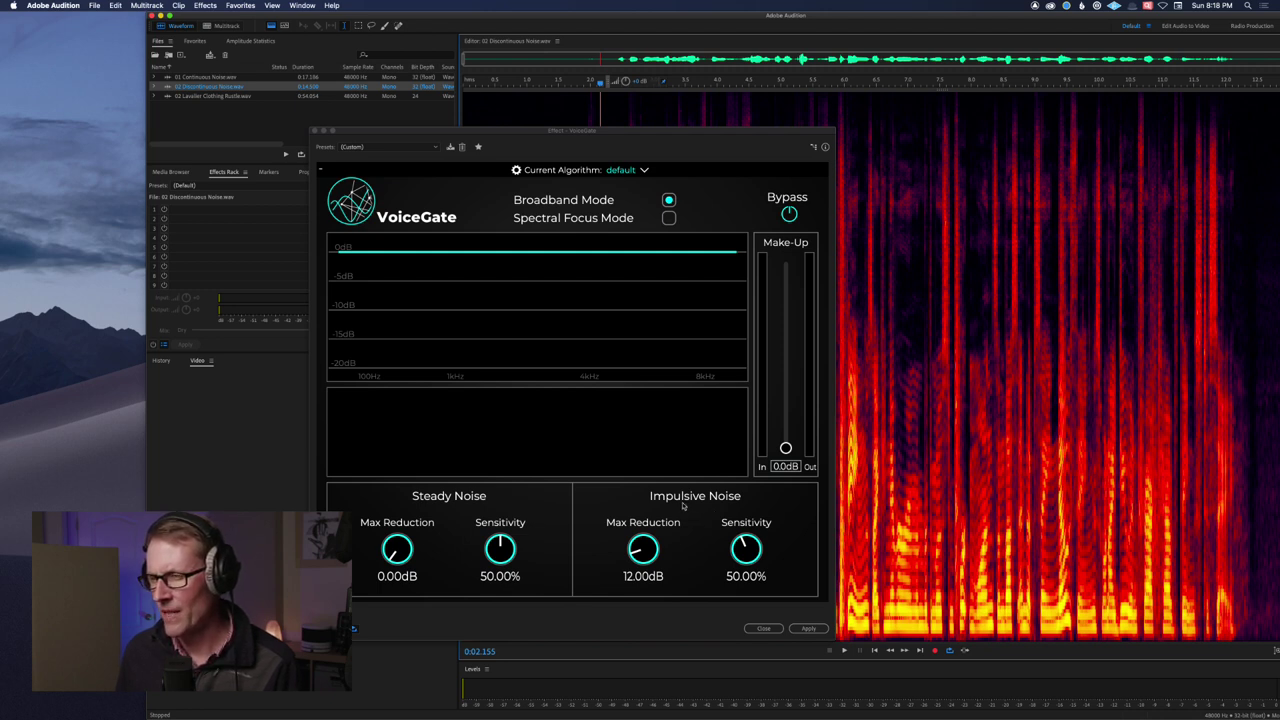
During playback from about 2.16 seconds, set Impulsive Noise max reduction to 44.62 dB and sensitivity to 105.20%, and stop near 12.6 seconds.
key(space)
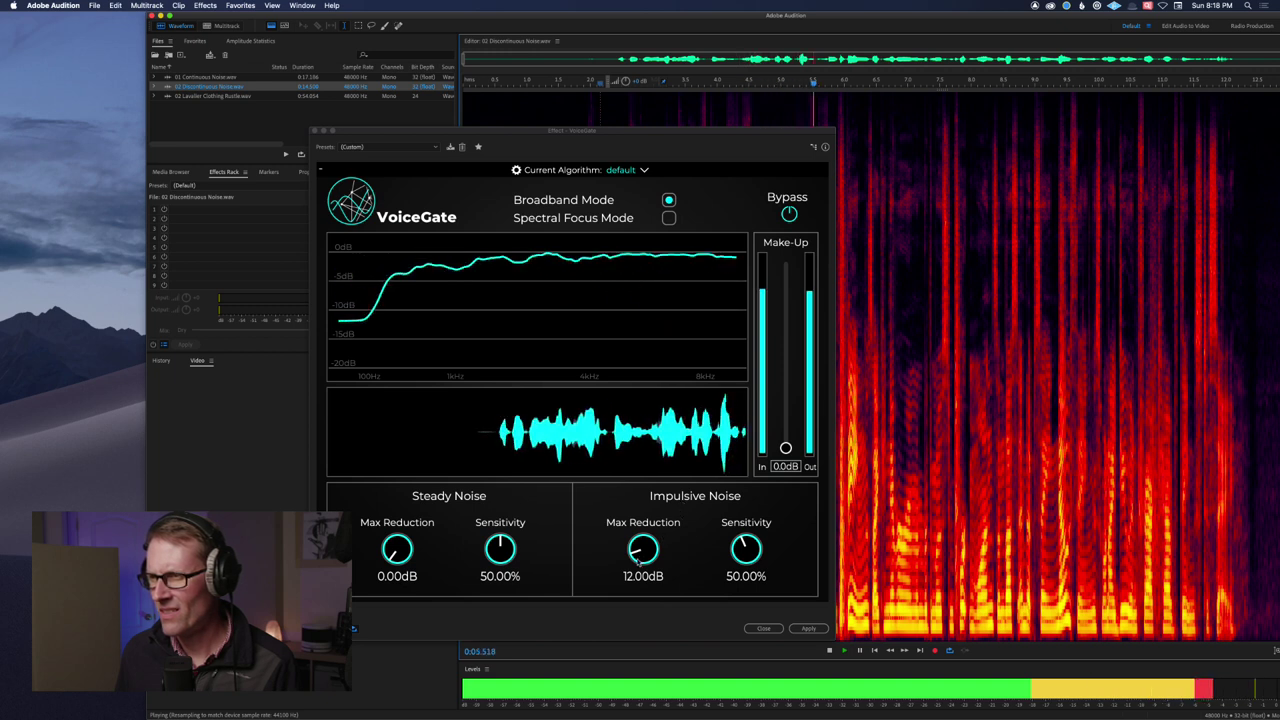
drag(638, 562, 757, 463)
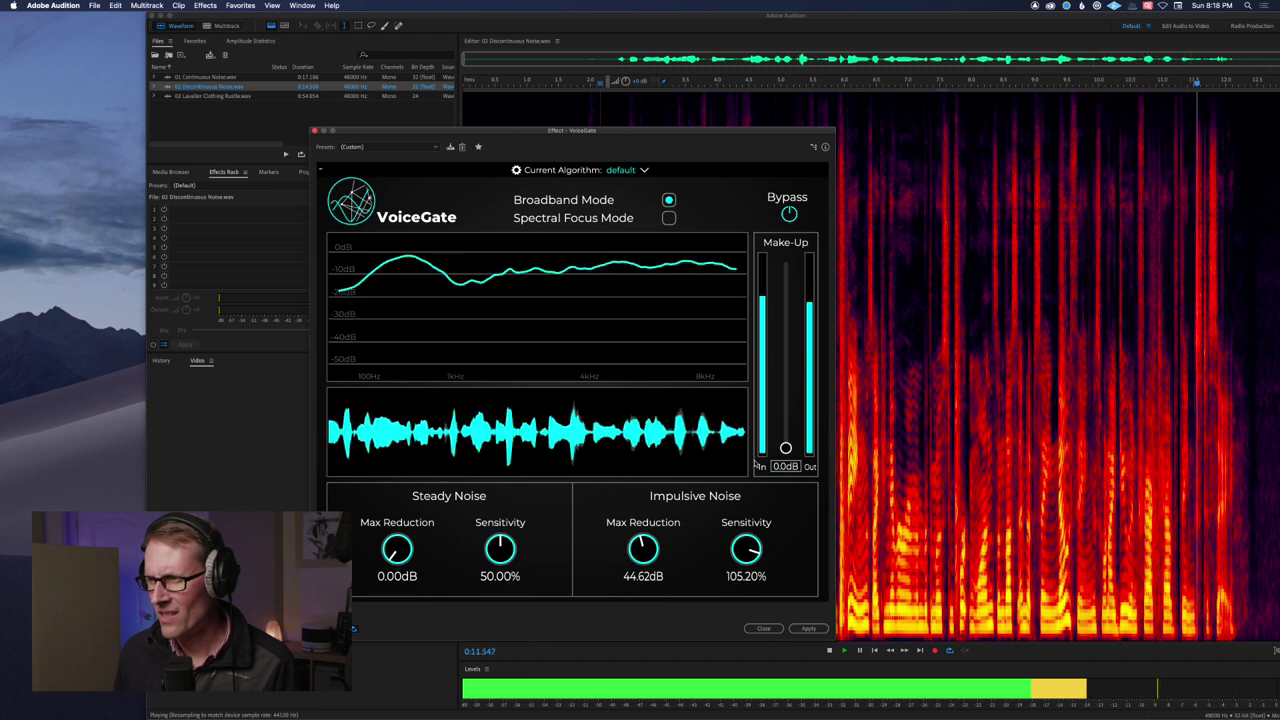
key(space)
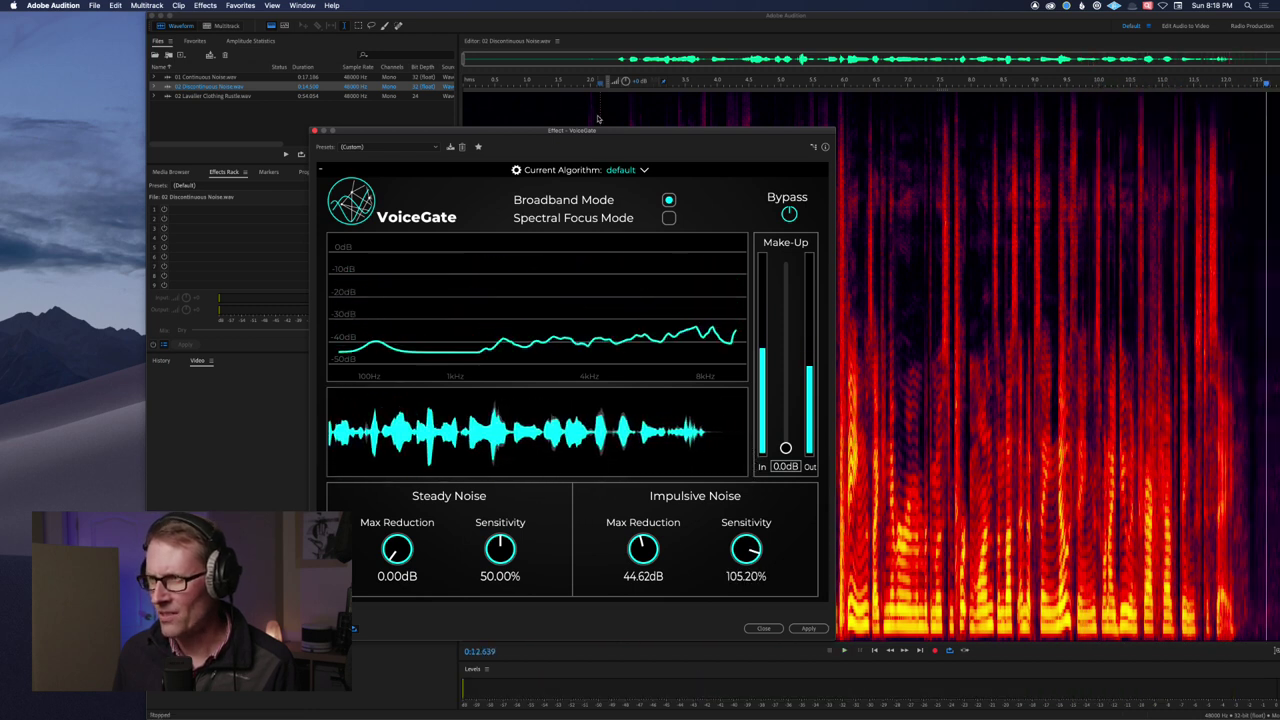
Replay the recording from just after 2 seconds, stop near 10.4 seconds, and lower the Impulsive Noise sensitivity to 79.12%.
click(598, 119)
key(space)
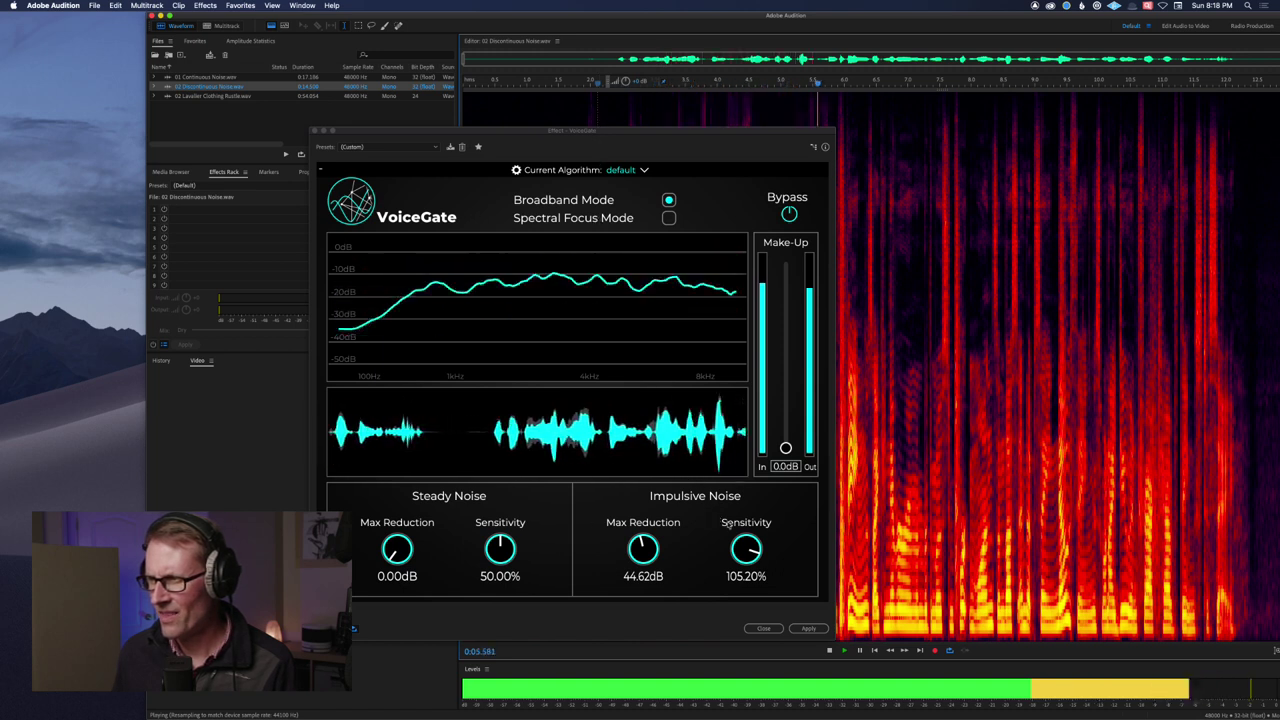
drag(741, 549, 743, 551)
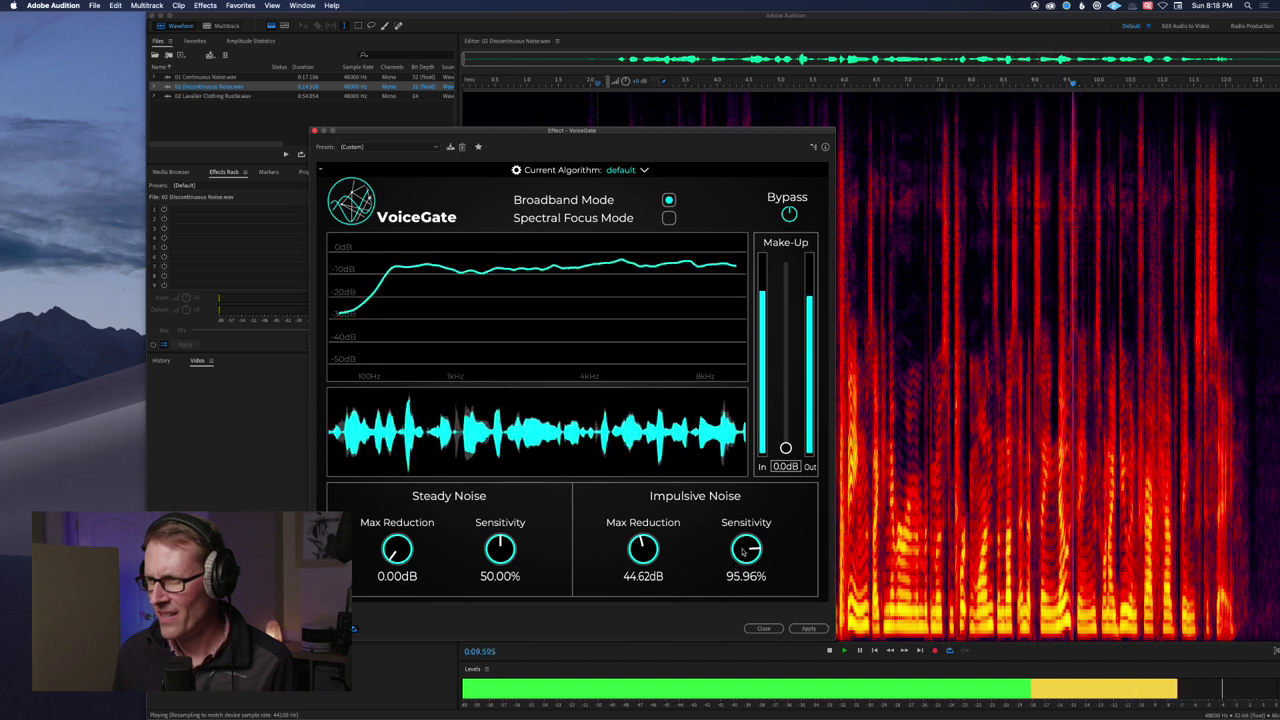
key(space)
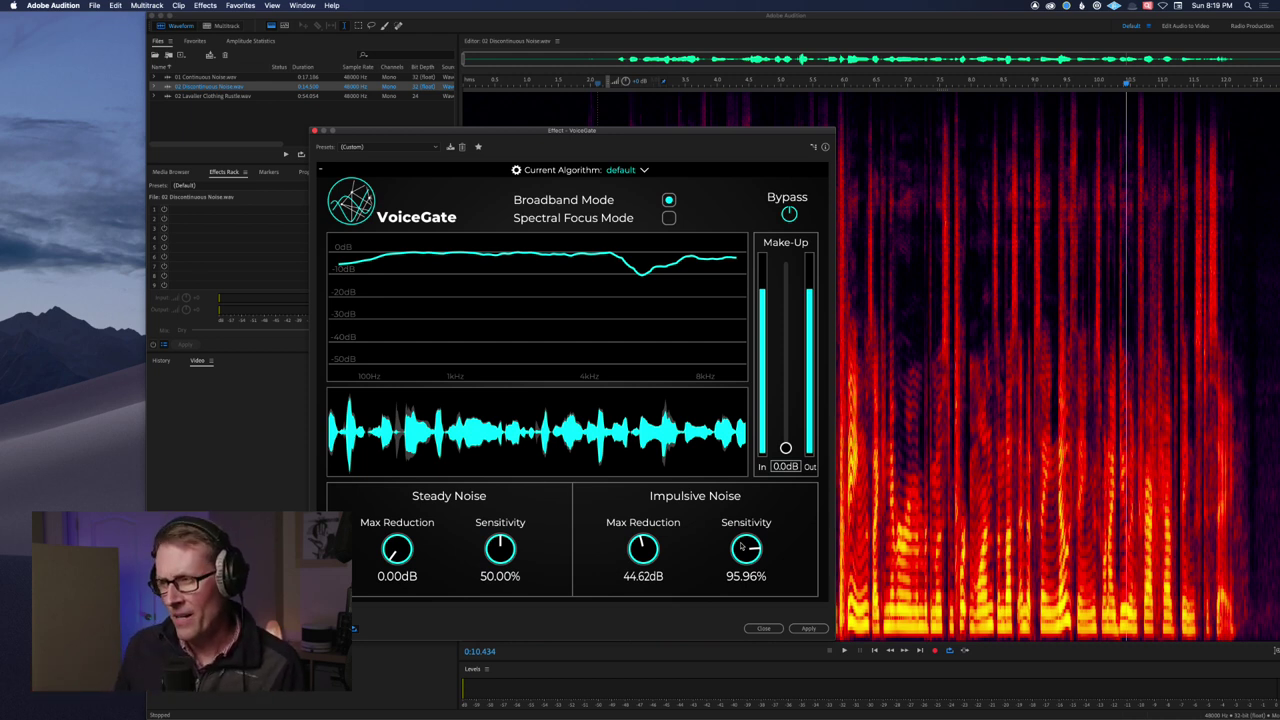
drag(741, 546, 746, 566)
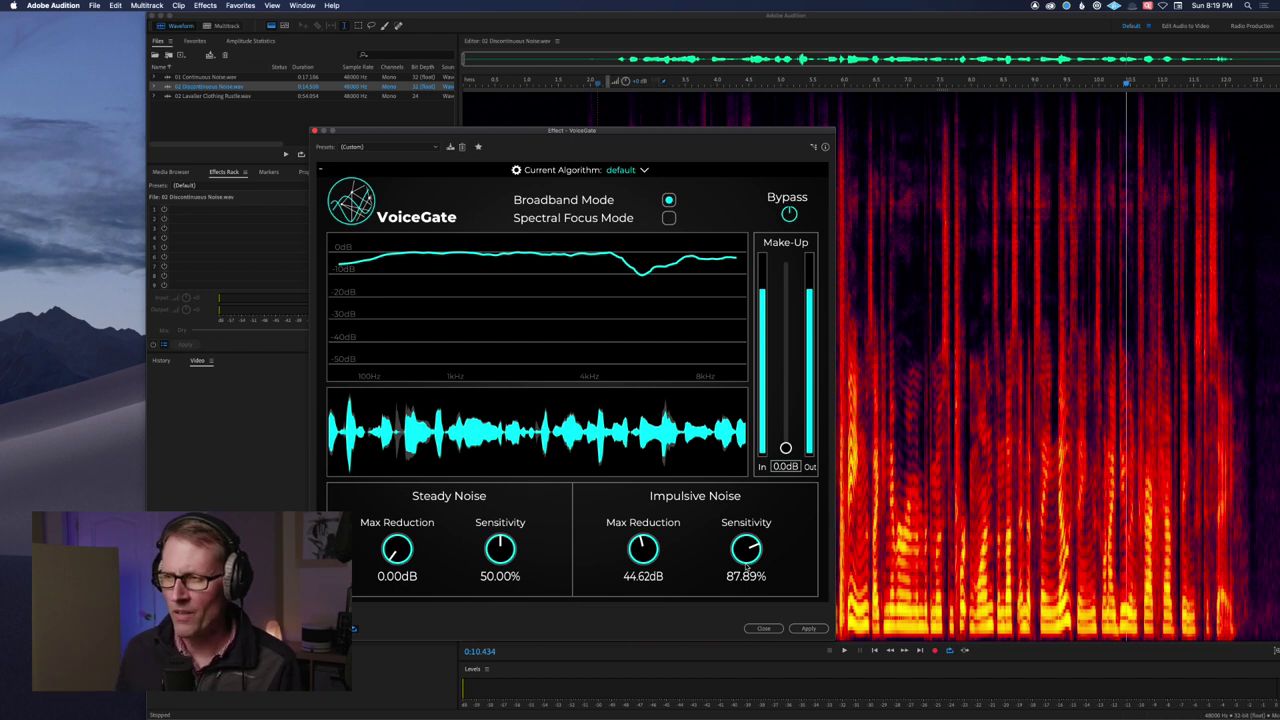
drag(744, 551, 742, 566)
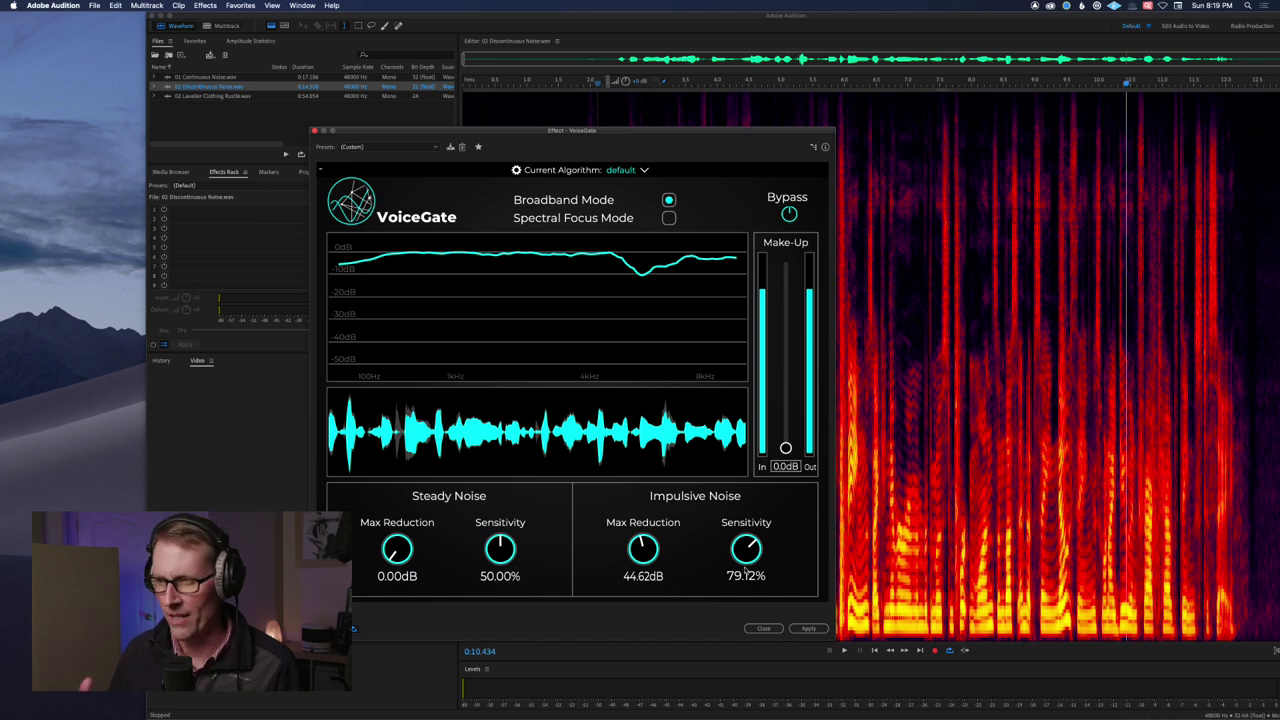
Shift the VoiceGate window further off the spectrogram, and examine its available algorithms while keeping default selected.
drag(640, 132, 596, 134)
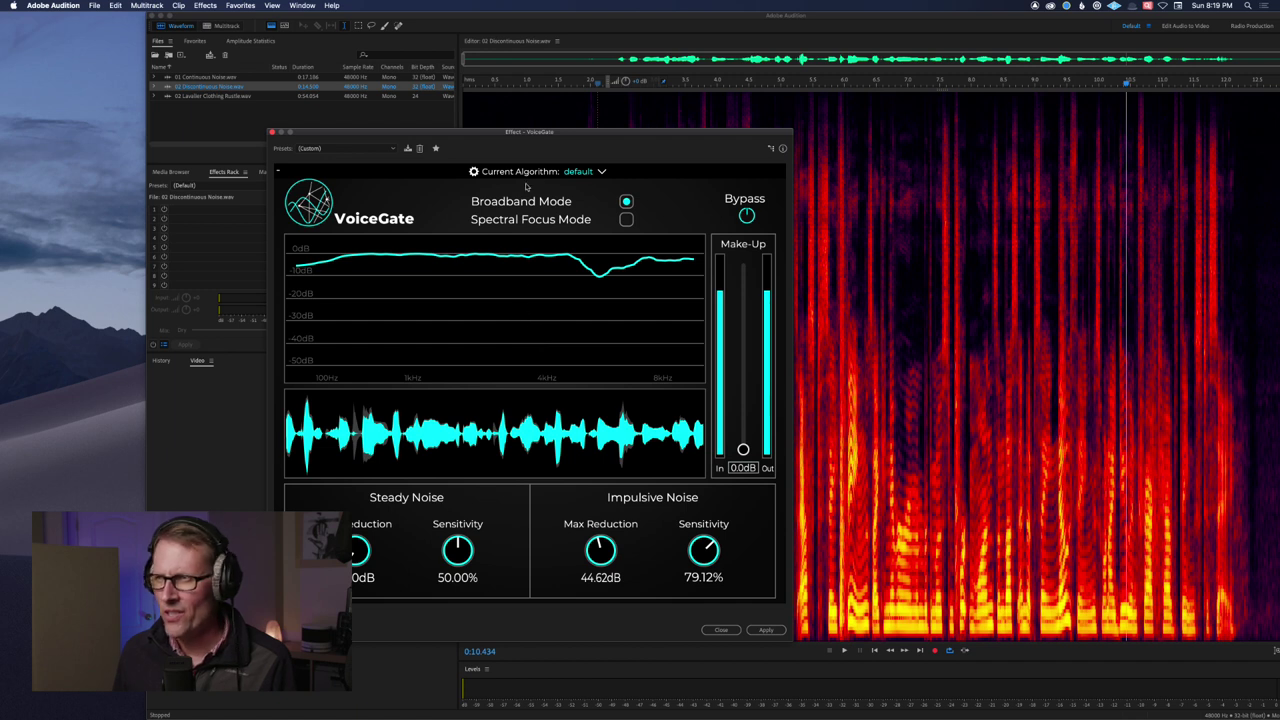
click(601, 172)
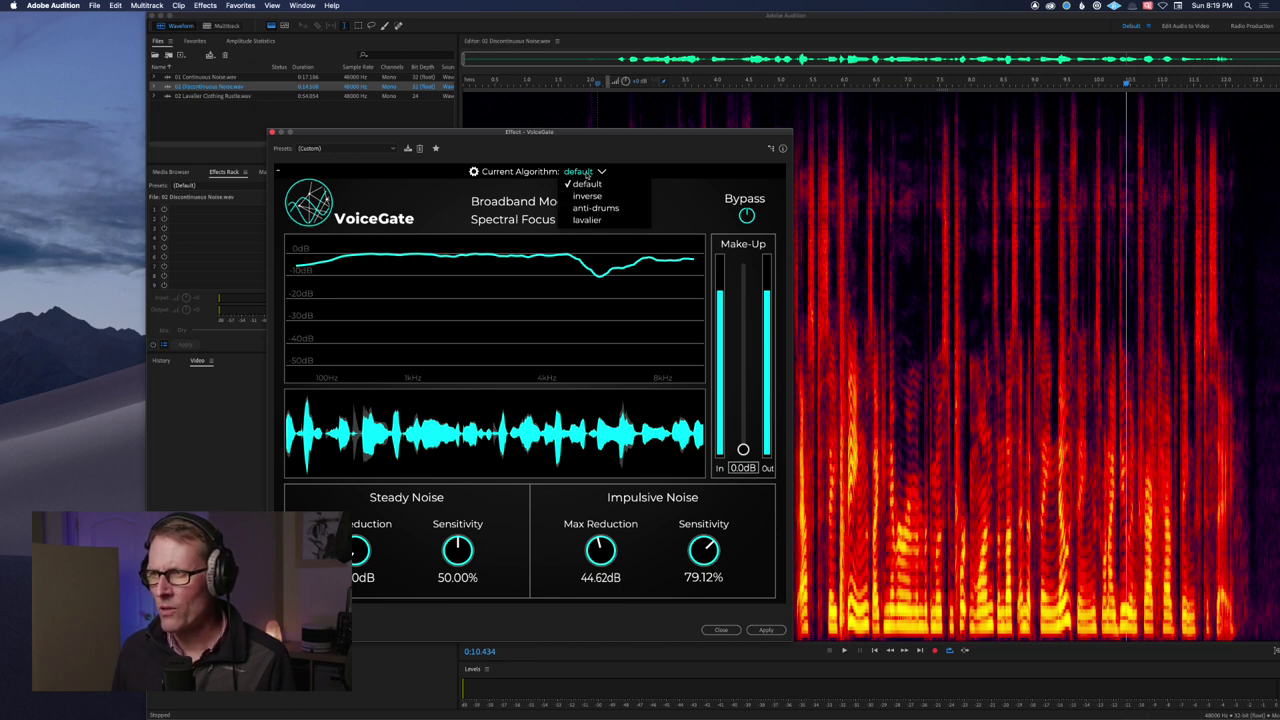
click(587, 174)
click(601, 173)
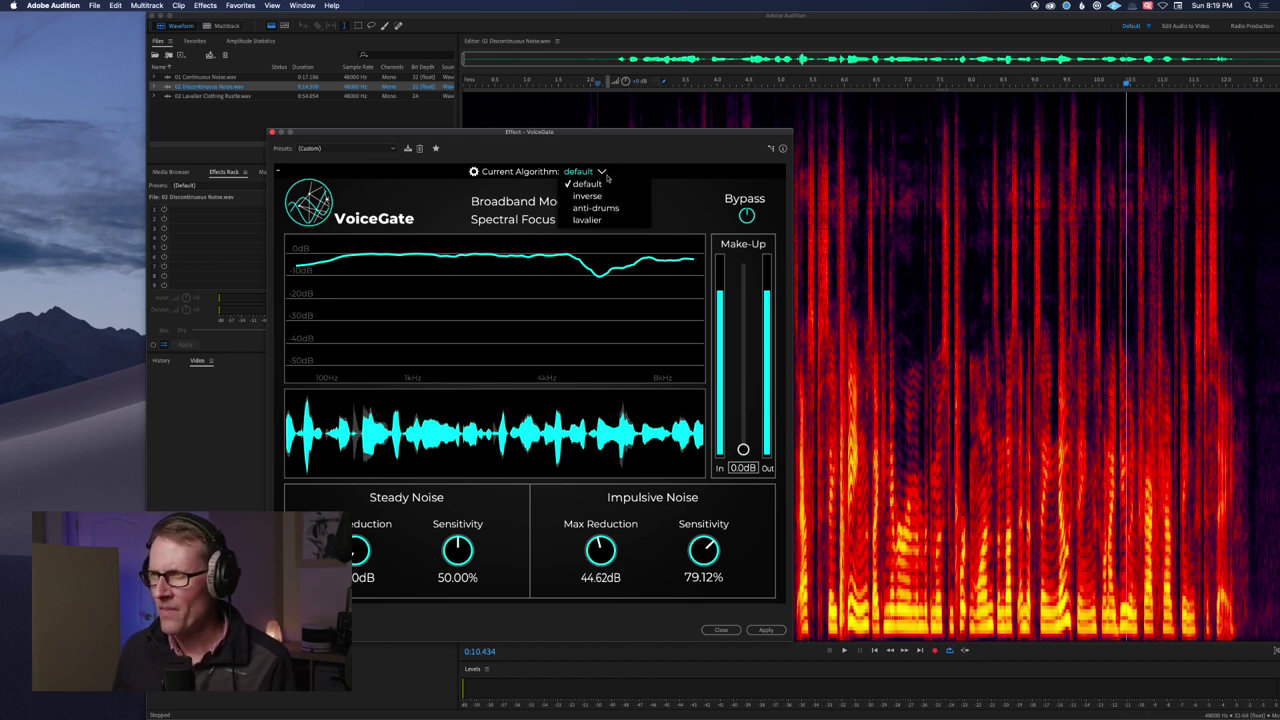
click(602, 172)
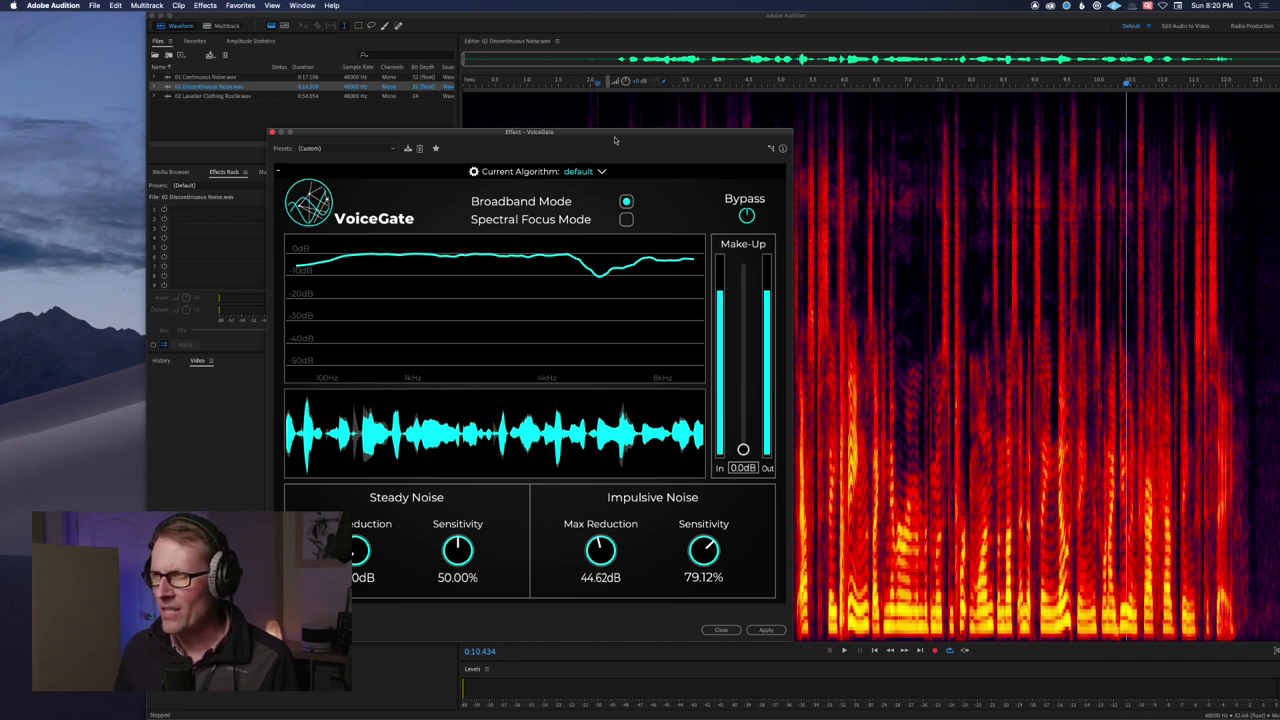
drag(615, 140, 585, 129)
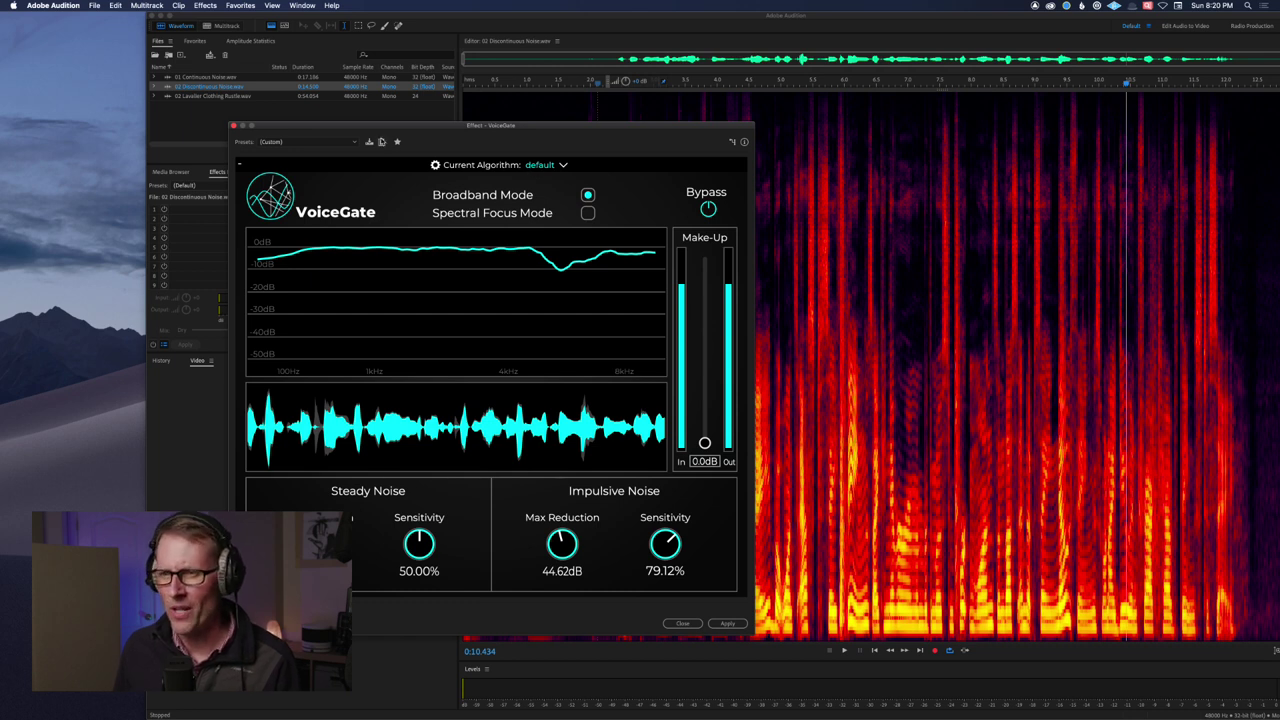
Switch to Keynote and start the slideshow from the slide with the viewer's Rodecaster Pro and MixPre question.
key(super+Tab)
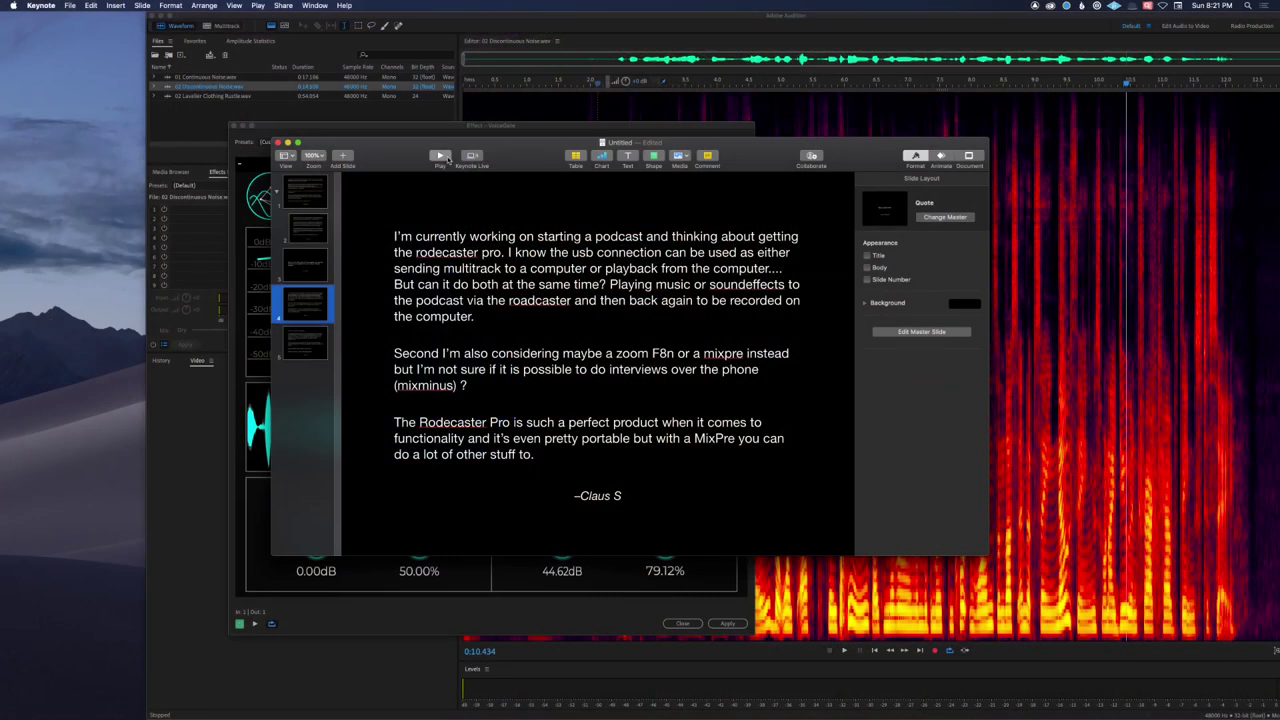
click(442, 157)
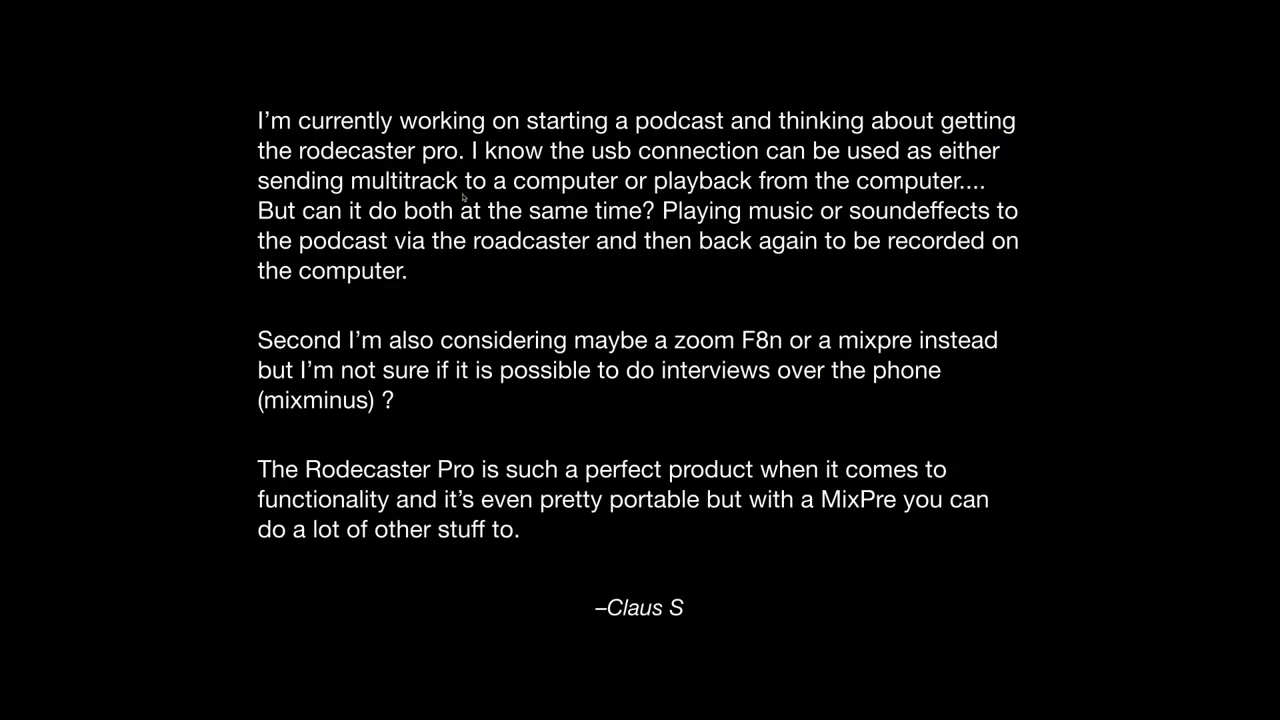